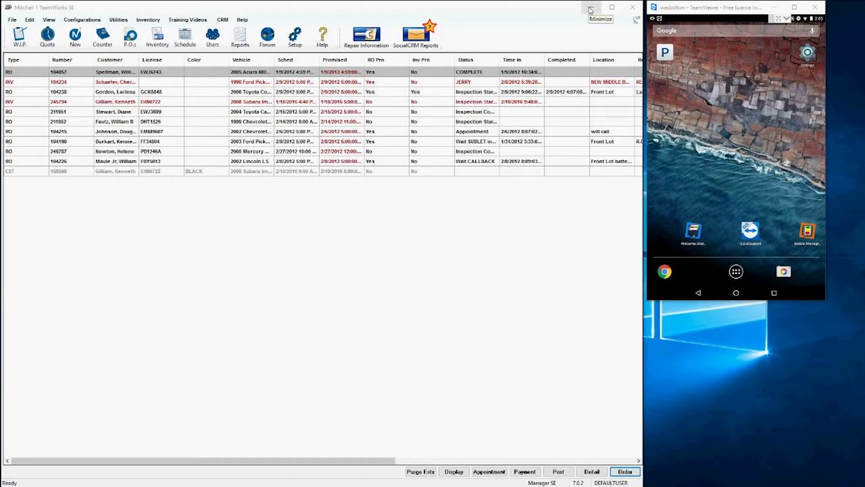
Step: Open the Mobile Manager / Welcome Station Setup from its desktop shortcut and review the Lube Sticker and KeyTag computer names
click(591, 10)
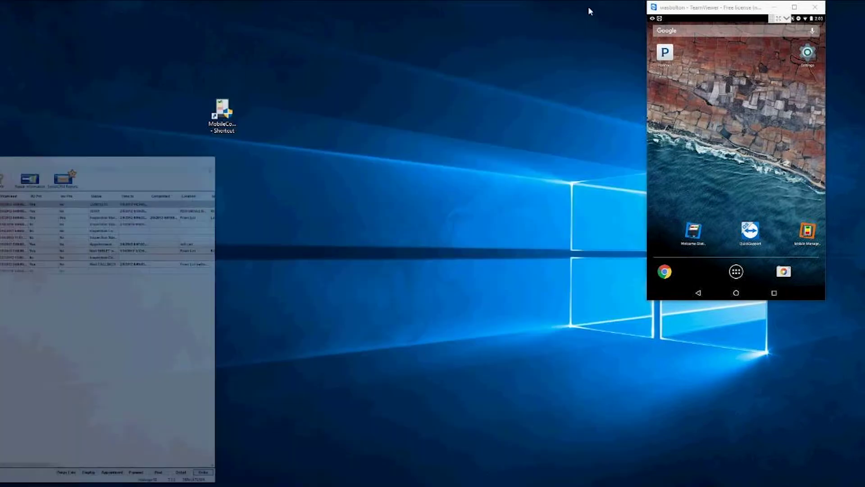
double_click(222, 115)
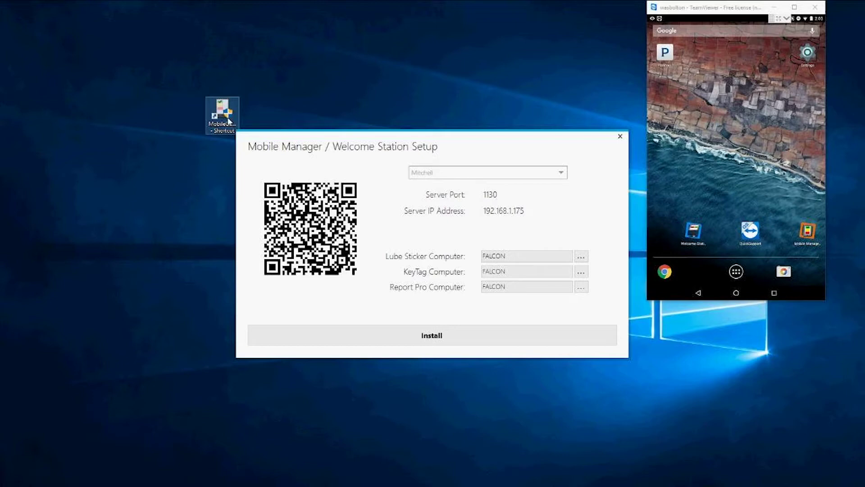
drag(518, 256, 496, 256)
click(522, 274)
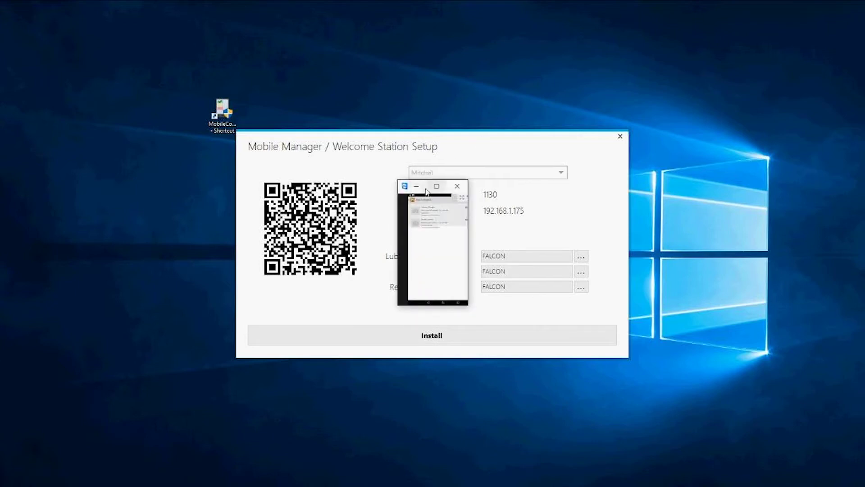
Step: Close the Mobile Manager / Welcome Station Setup and enlarge the TeamViewer session of the Android device to full screen
click(440, 190)
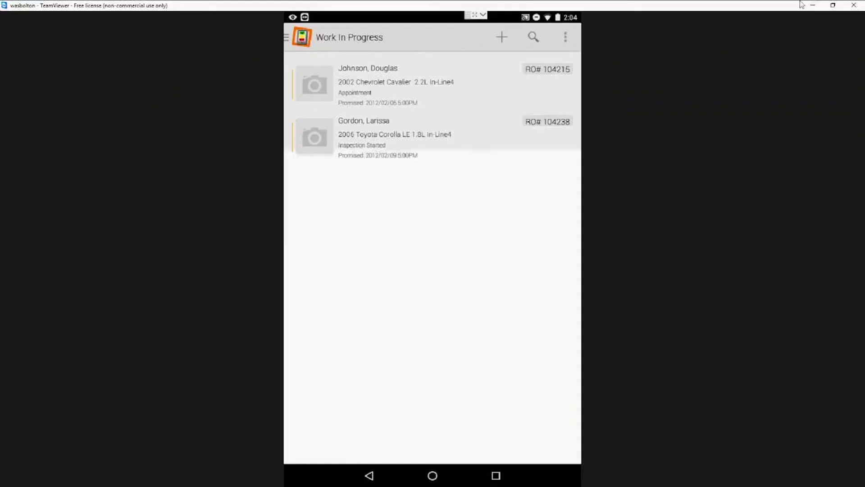
click(835, 5)
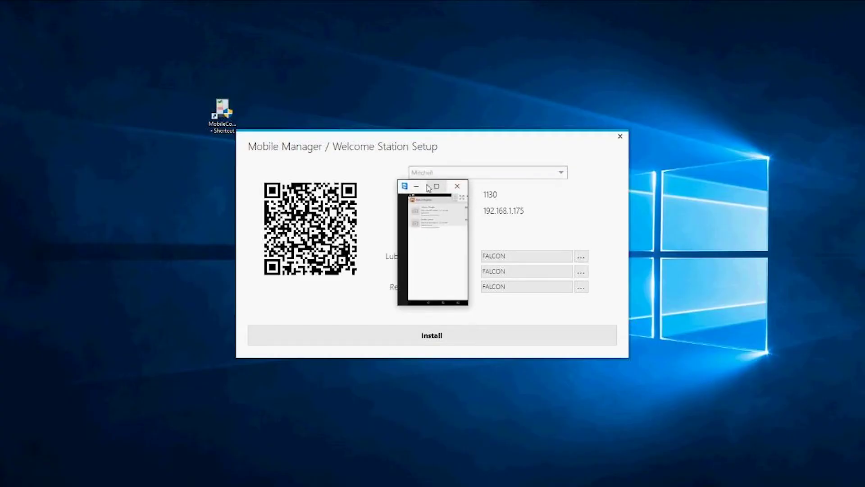
click(591, 154)
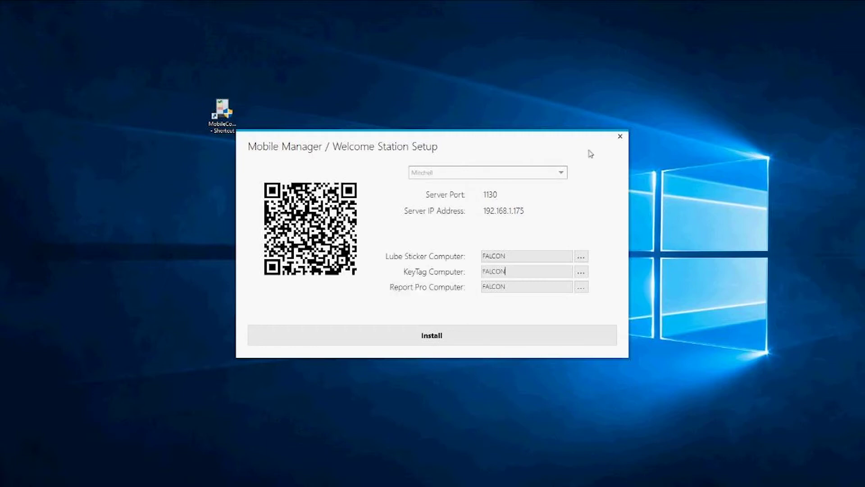
click(621, 136)
click(436, 186)
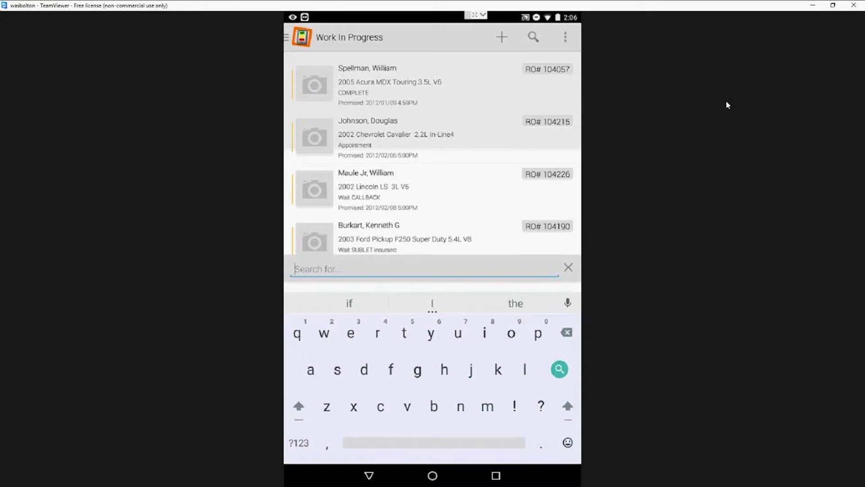
text(licoln)
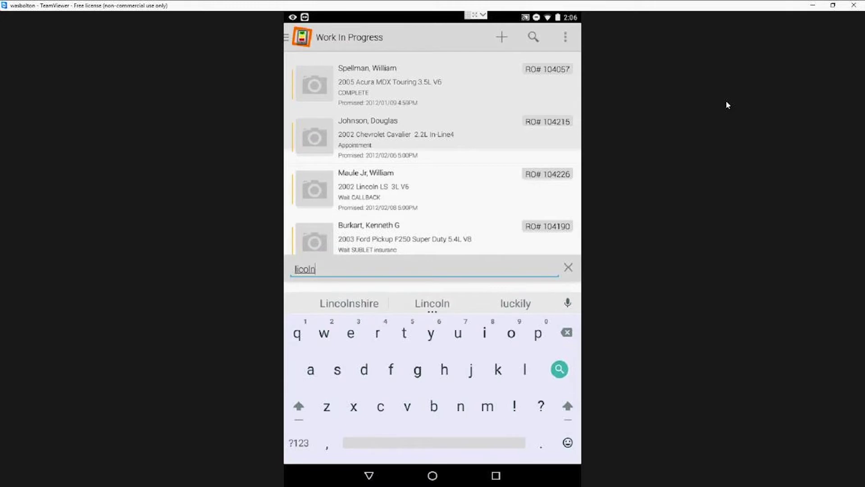
key(Return)
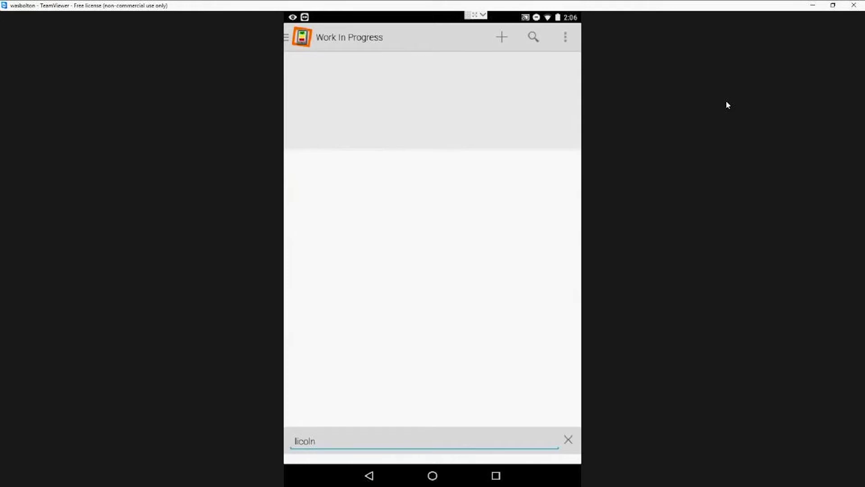
key(Escape)
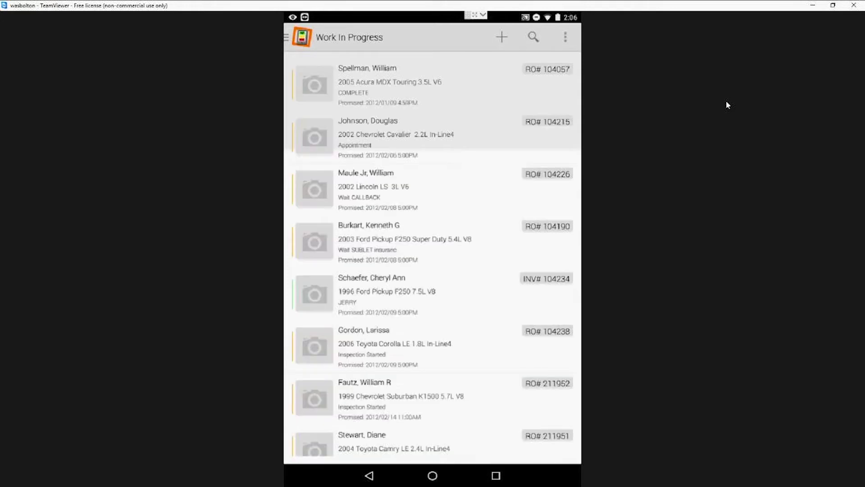
Step: Search the Work In Progress list for "lincoln", then clear the search
key(ctrl+f)
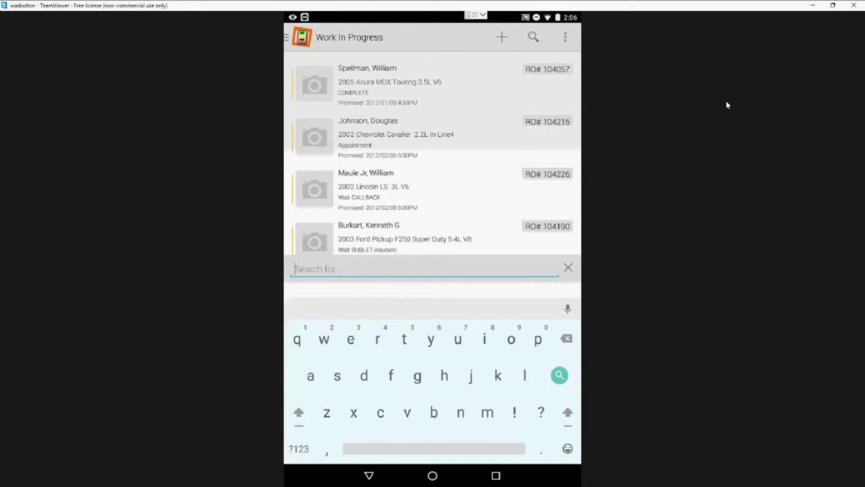
text(li)
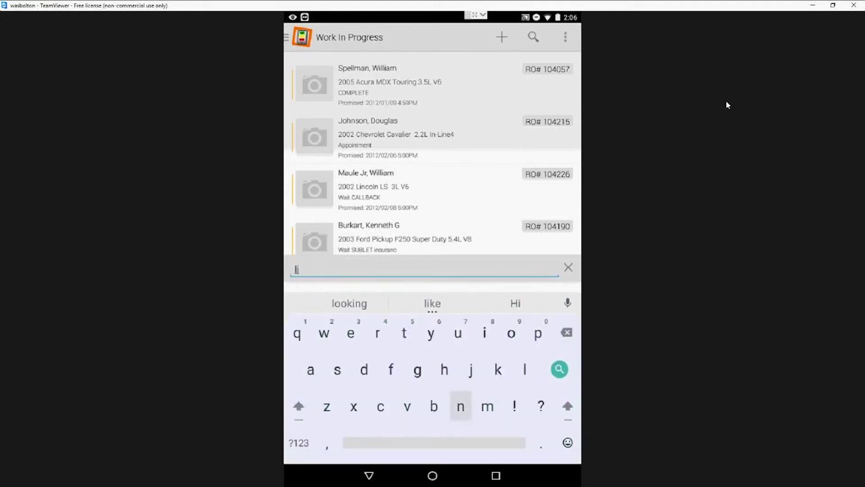
text(ncoln)
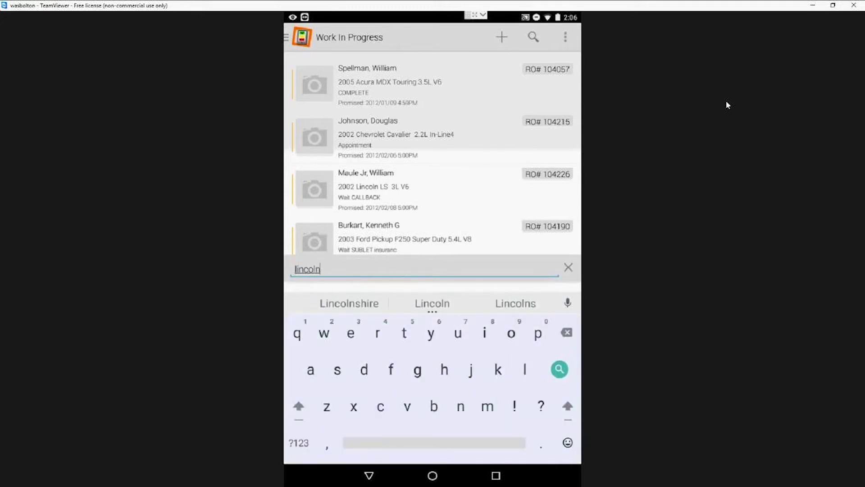
key(Return)
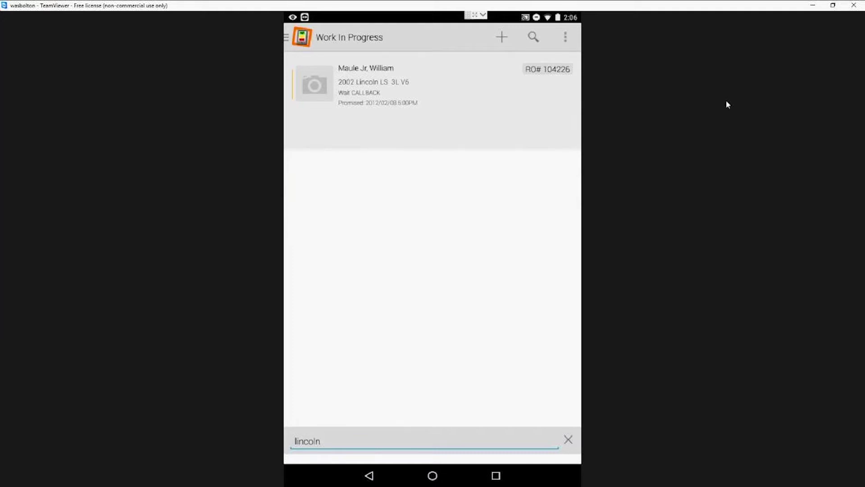
key(Escape)
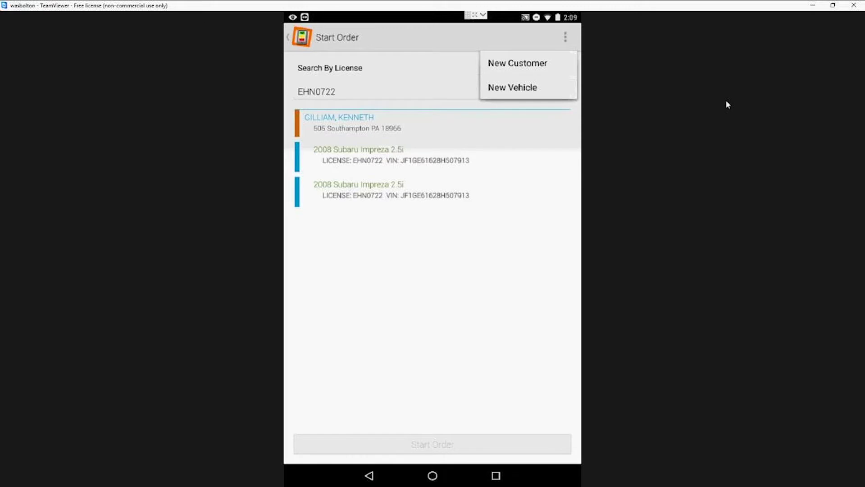
Step: Set the Subaru Impreza estimate's incoming odometer to 125000 and select the service writer
key(Escape)
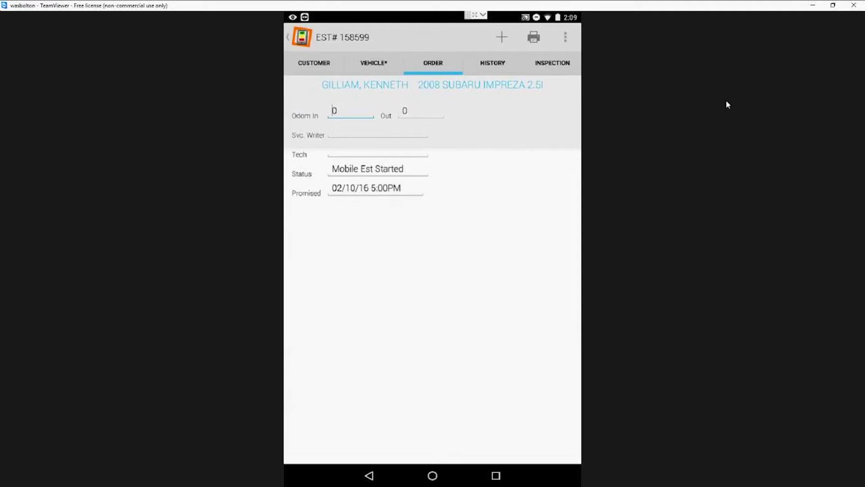
key(BackSpace)
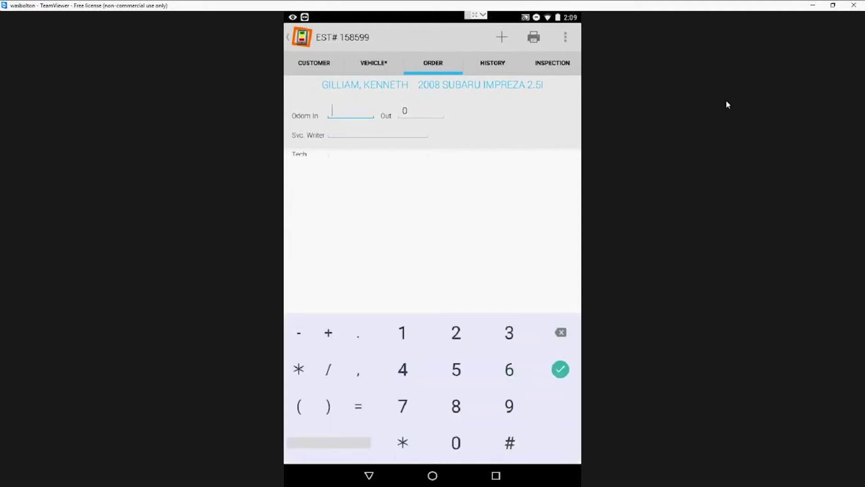
text(125000)
key(Return)
key(Down)
key(Down)
key(Down)
key(Return)
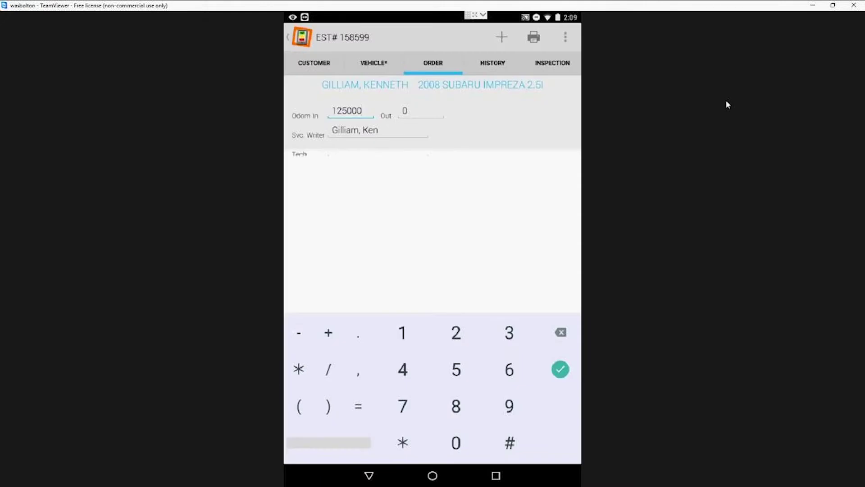
scroll(432, 124, down, 2)
scroll(432, 125, up, 1)
scroll(433, 125, down, 2)
scroll(433, 125, up, 3)
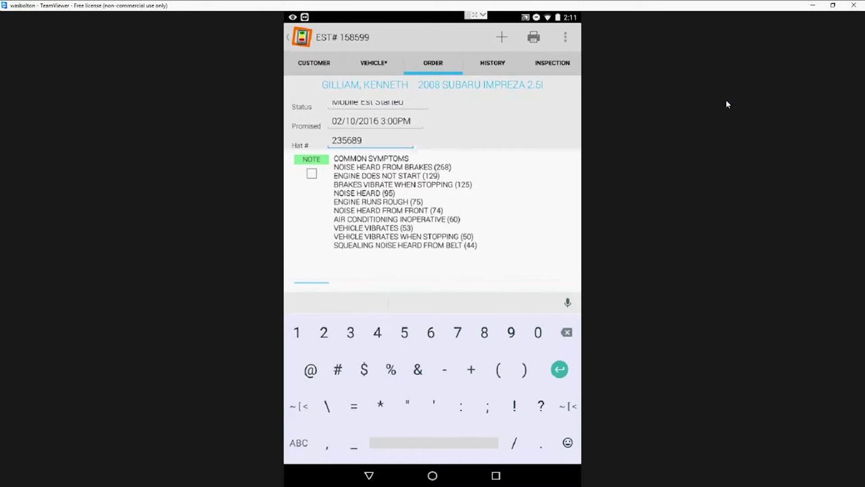
key(Escape)
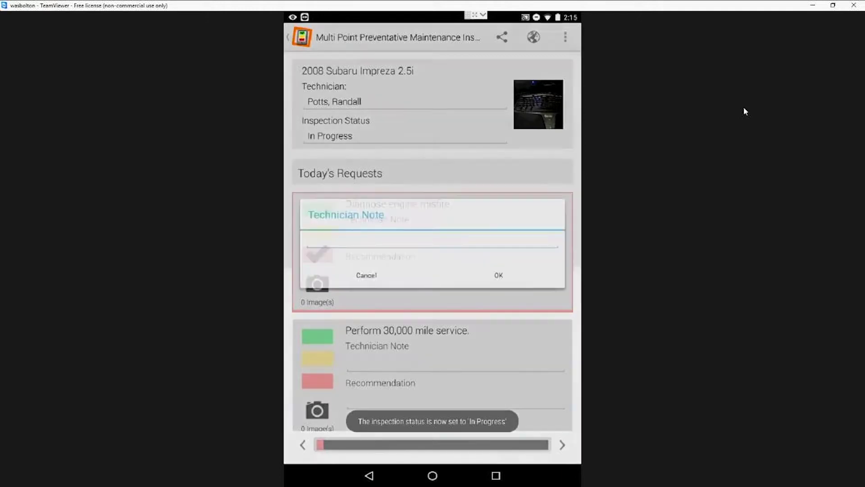
Step: Enter the technician note "Timing belt needed" for the engine misfire request in the inspection
text(Timin)
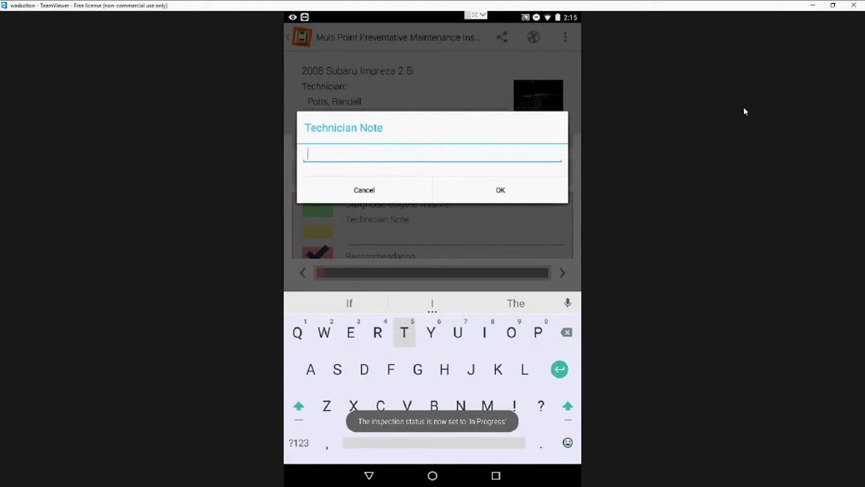
text(g )
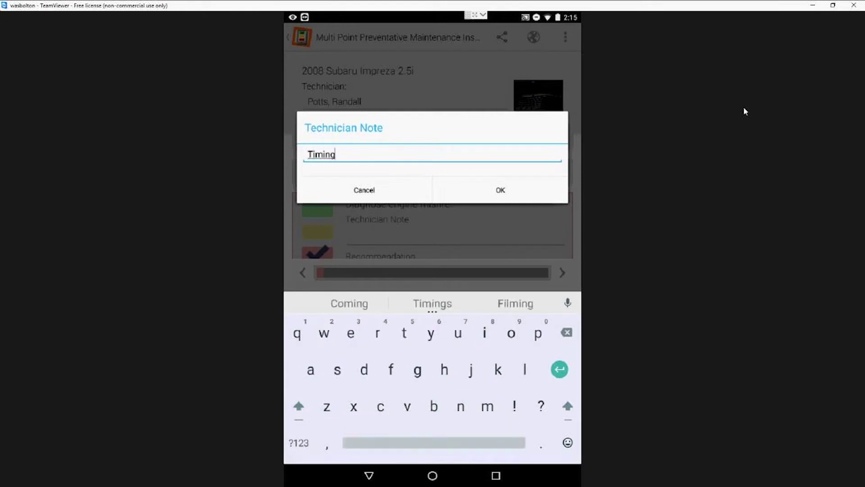
text(belt )
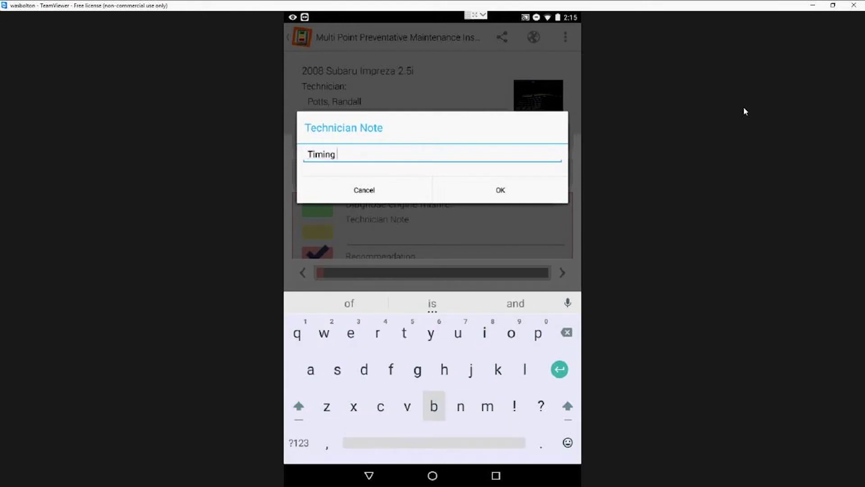
text(nee)
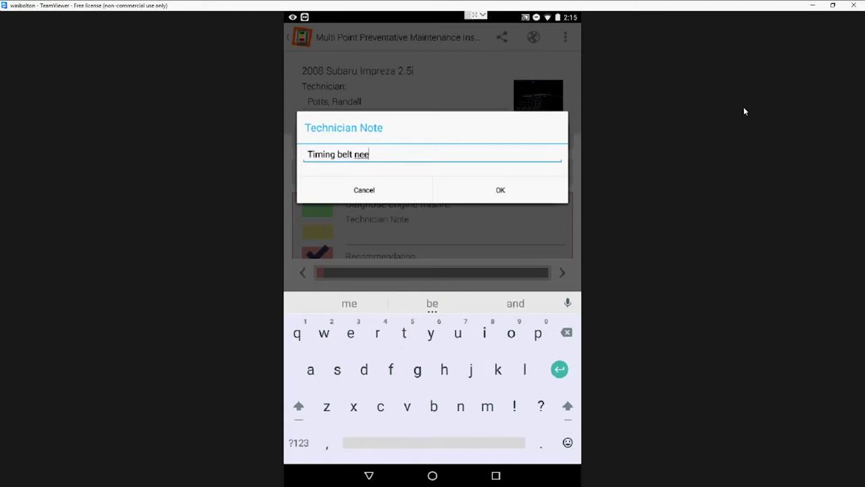
text(ded)
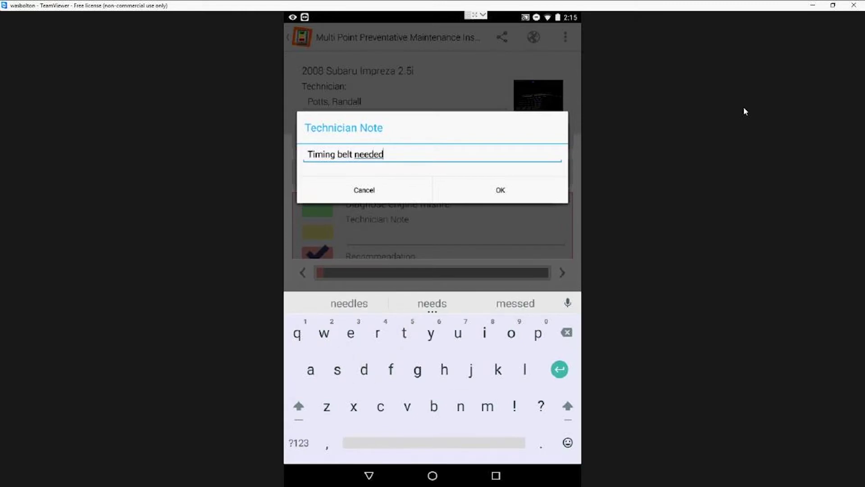
key(Return)
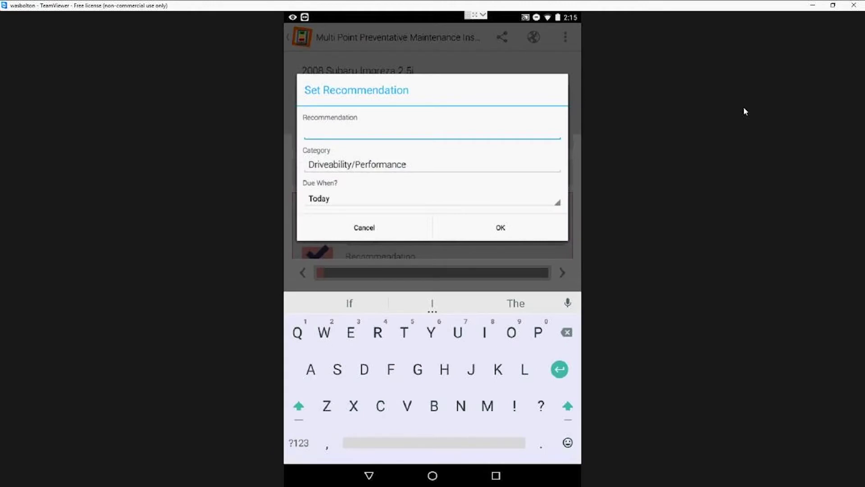
Step: Set the engine misfire request's recommendation to "Replace timing belt"
text(Rep)
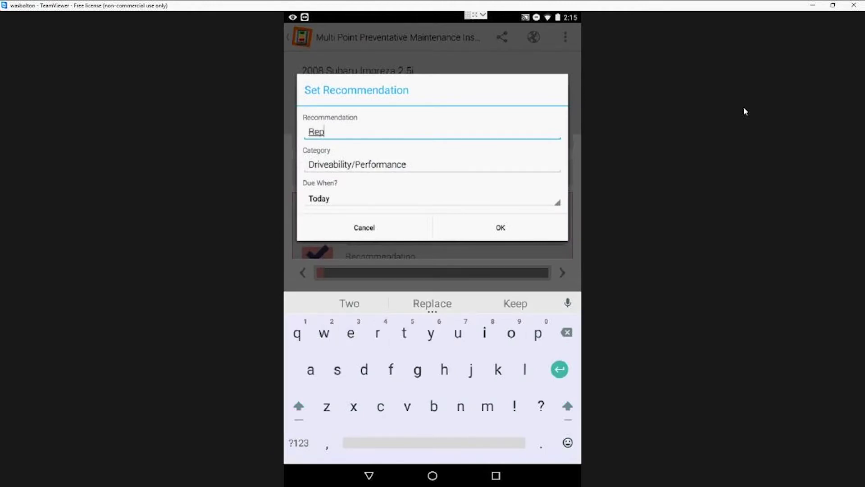
text(lace)
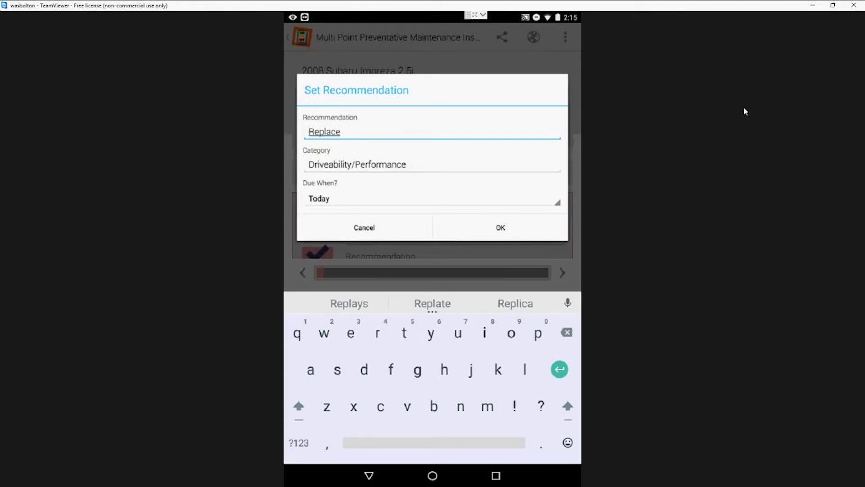
text( timi)
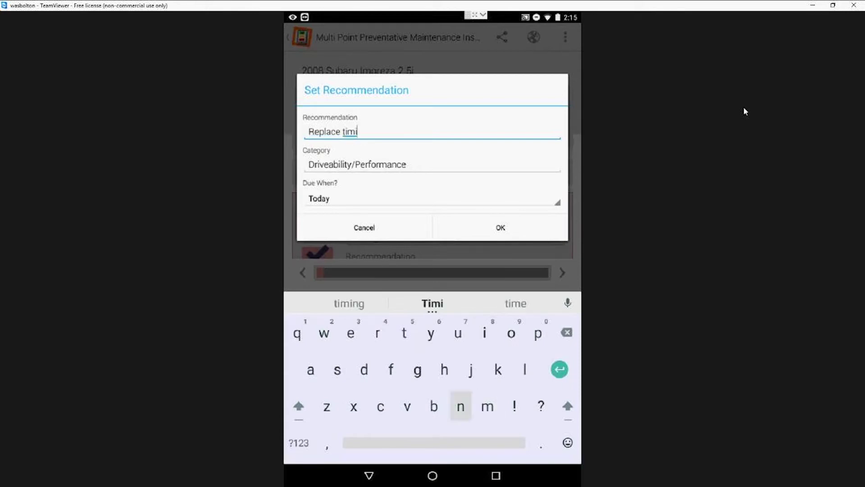
text(ng belt)
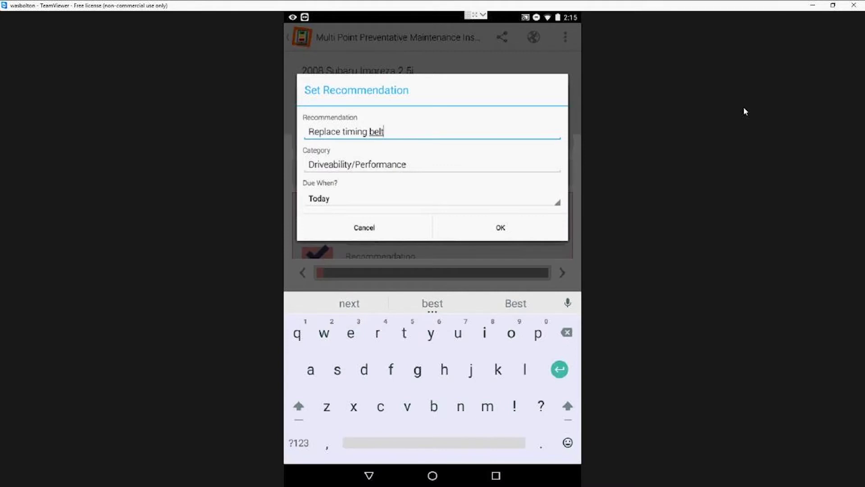
key(Return)
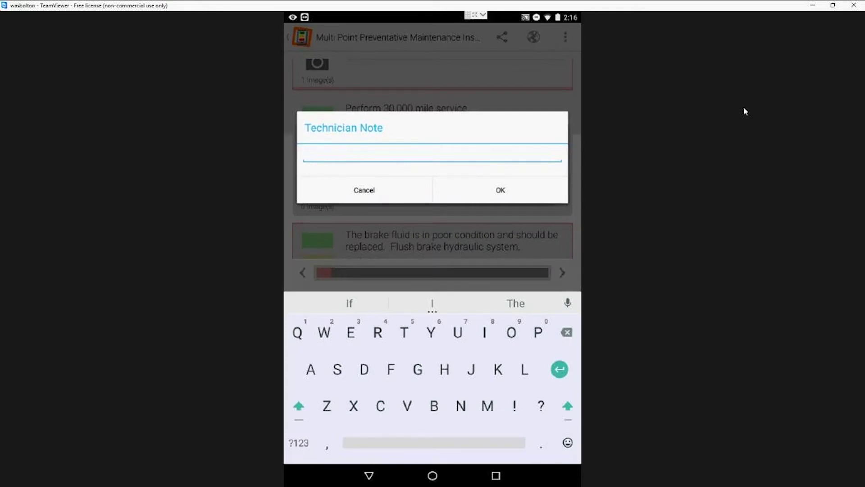
Step: Enter the technician note "Dirty" and the recommendation "Perform brake fluid service" for the brake fluid flush item
text(Dirty)
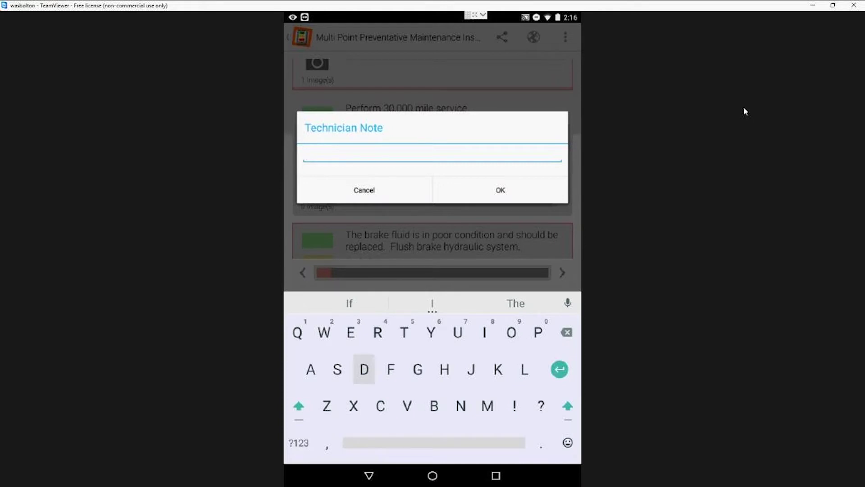
key(Return)
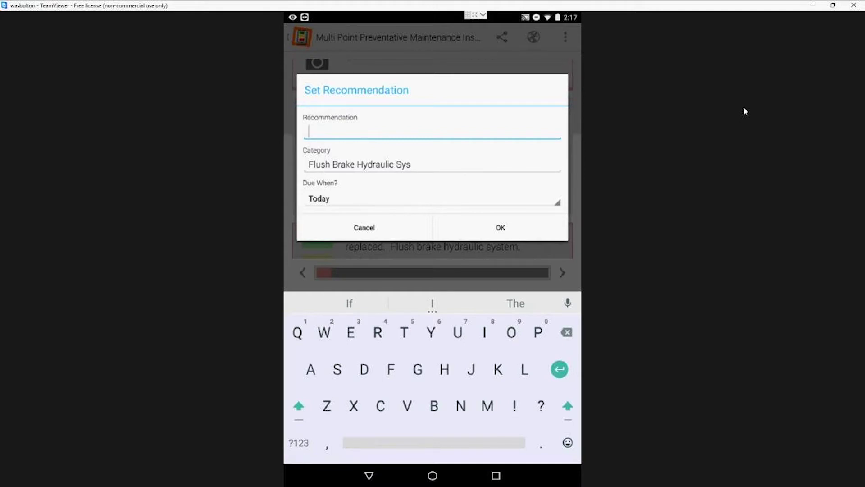
text(Perform)
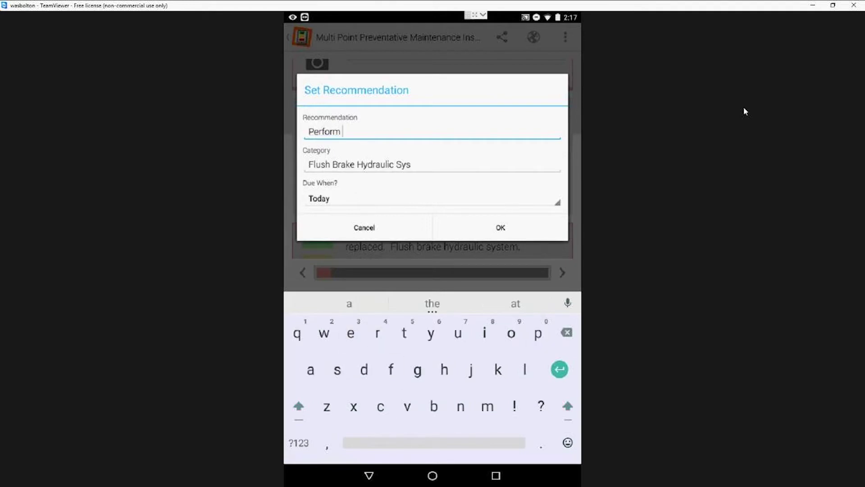
text( bra)
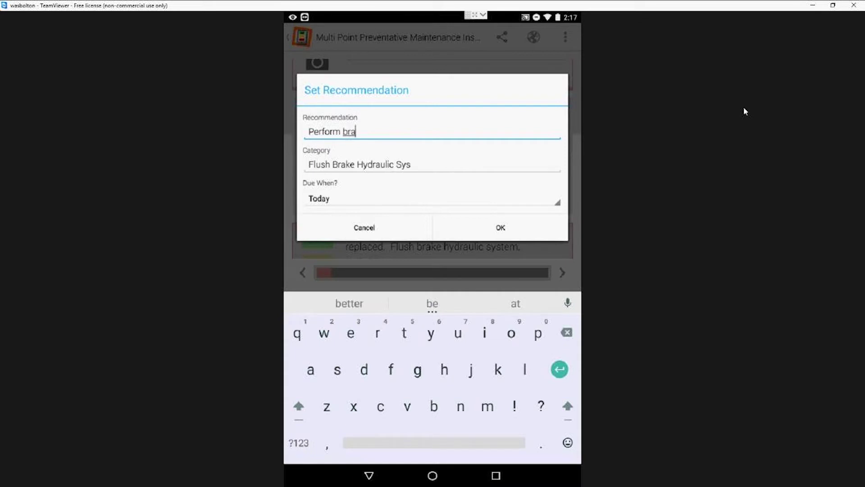
text(ke flui)
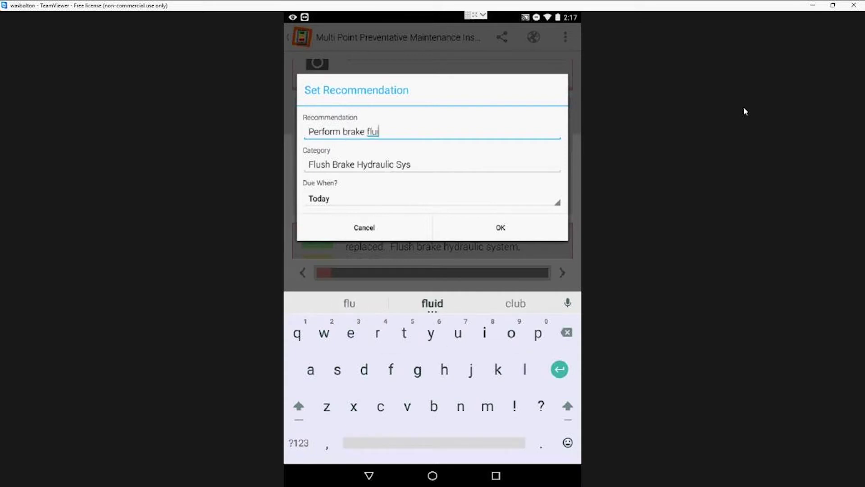
text(d service)
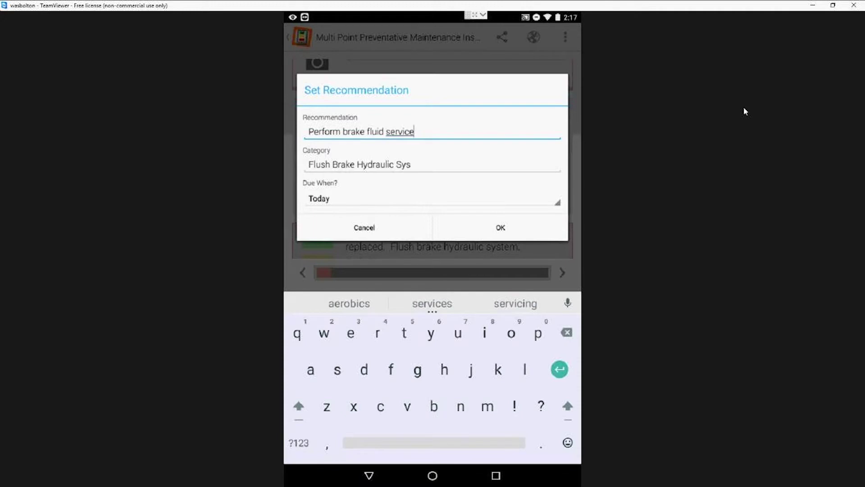
key(Return)
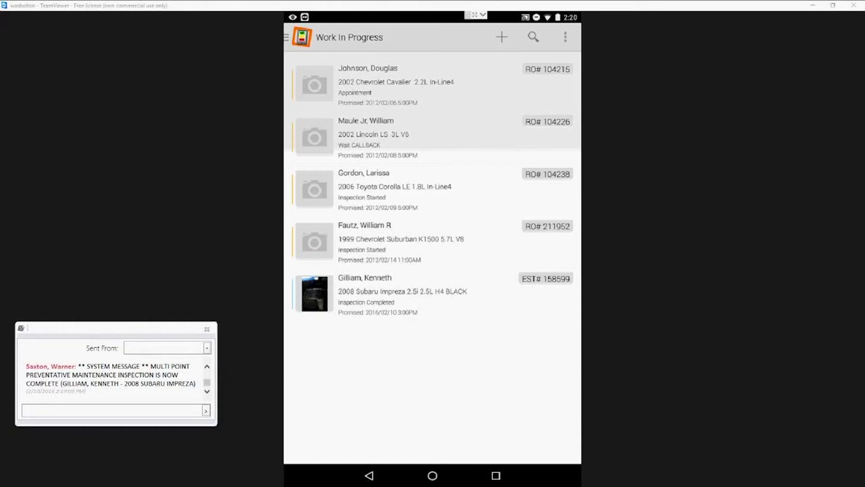
Step: Open the completed Subaru Impreza multi-point inspection from the Inspection Manager and send its report link in a message
drag(0, 175, 237, 82)
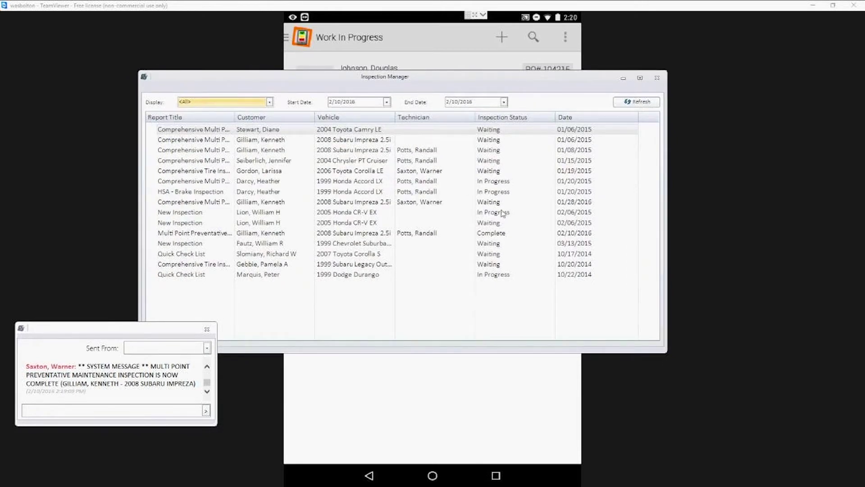
double_click(345, 238)
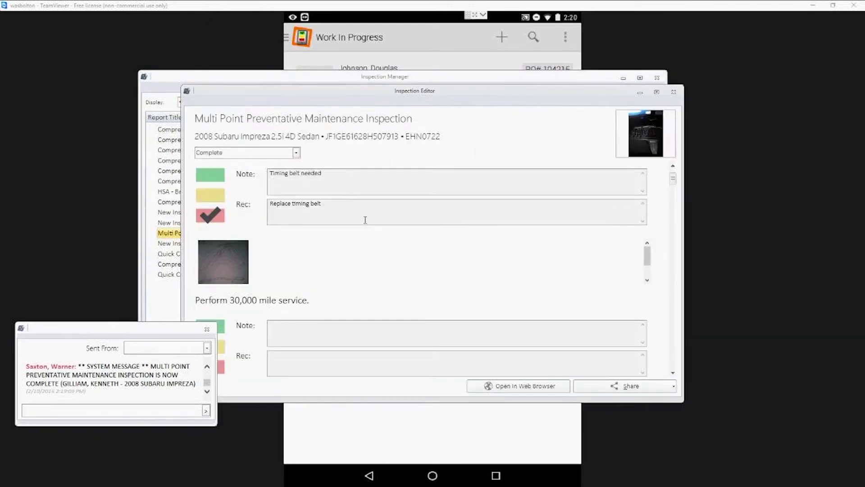
click(673, 386)
click(643, 401)
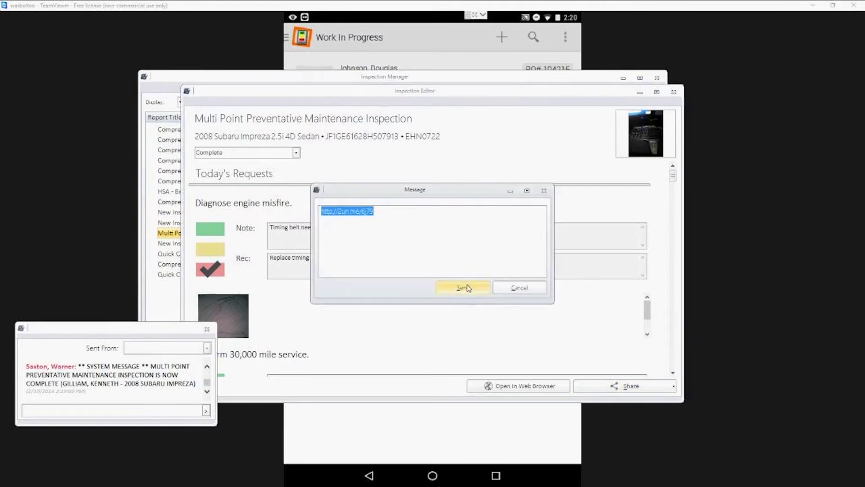
click(467, 293)
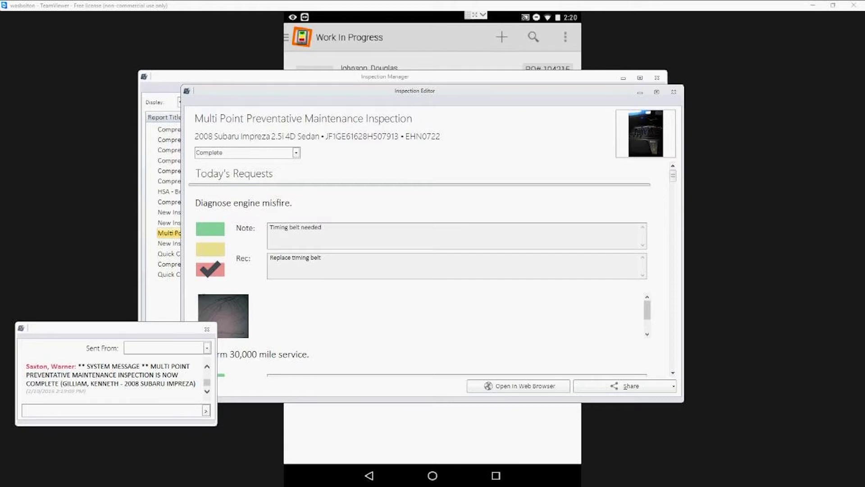
Step: Switch to Mitchell 1 TeamWorks SE and open the Subaru Impreza estimate with the completed inspection from the work-in-progress list
click(135, 485)
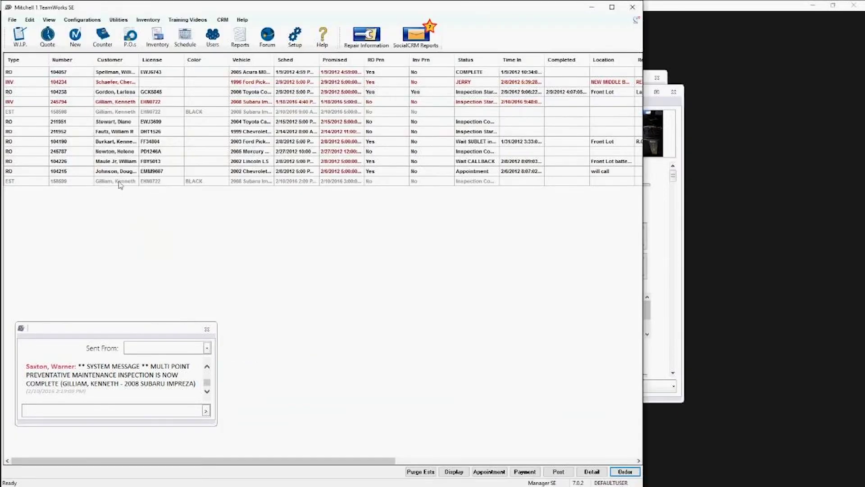
double_click(120, 182)
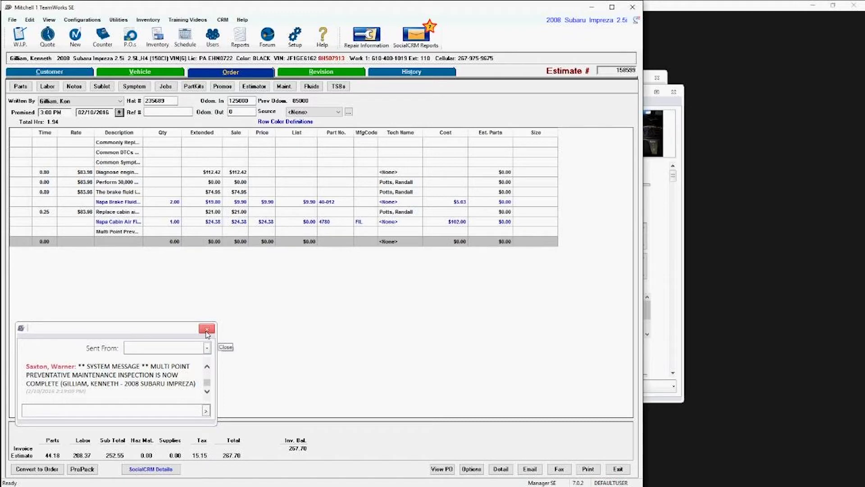
click(207, 329)
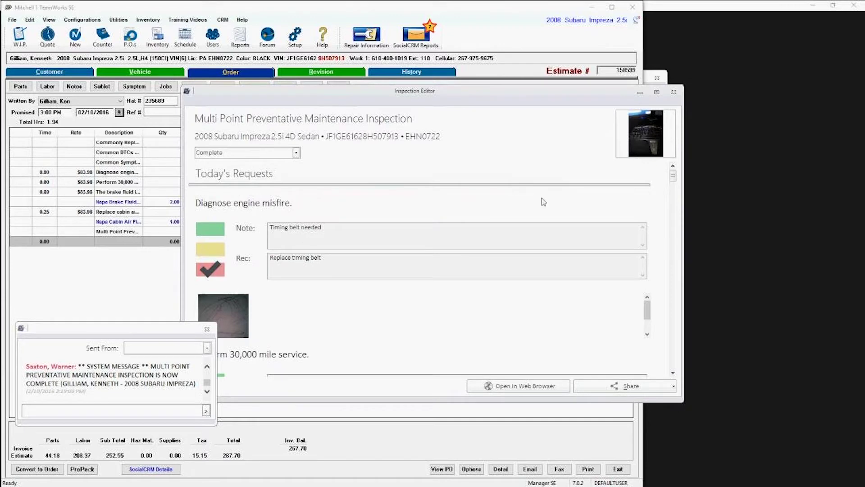
Step: Maximize the Inspection Editor, close the system message window and open the inspection report in the web browser
click(656, 92)
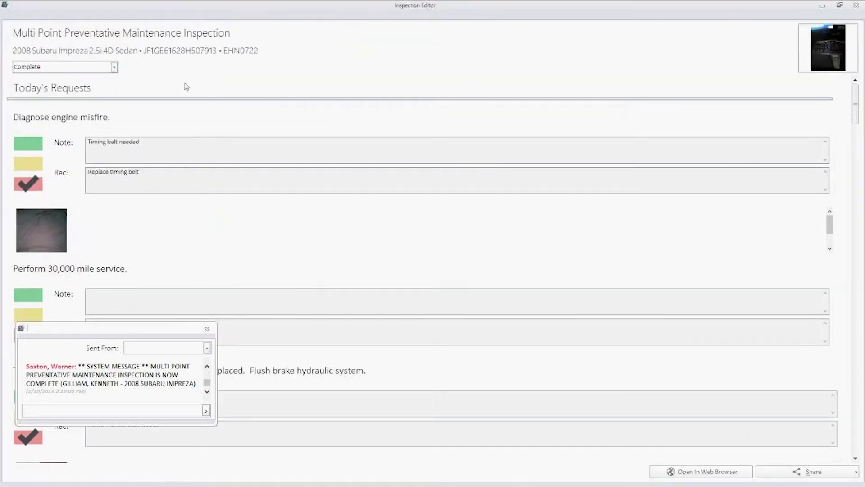
click(207, 329)
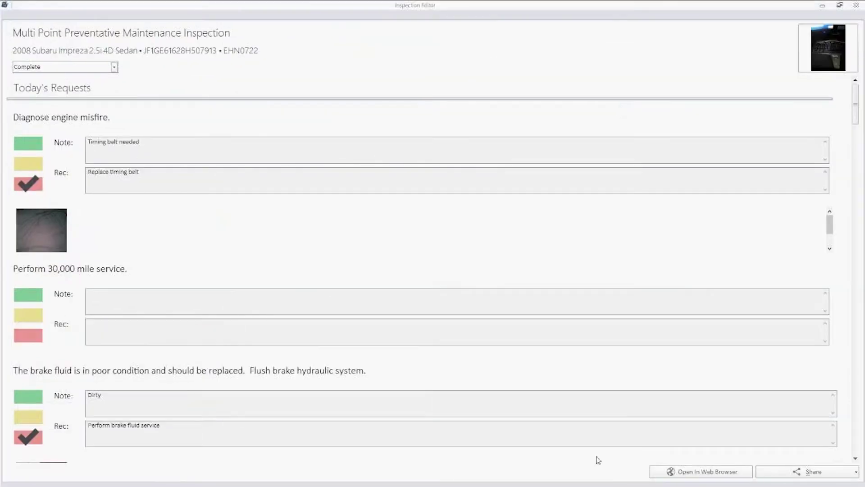
click(689, 477)
drag(192, 56, 515, 2)
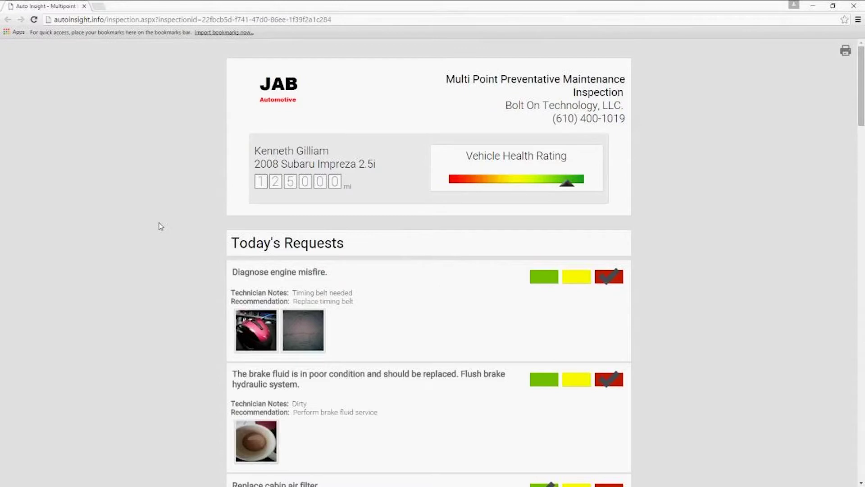
Step: View the enlarged photos of the engine misfire and brake fluid items in the web report, then close the viewer
click(264, 338)
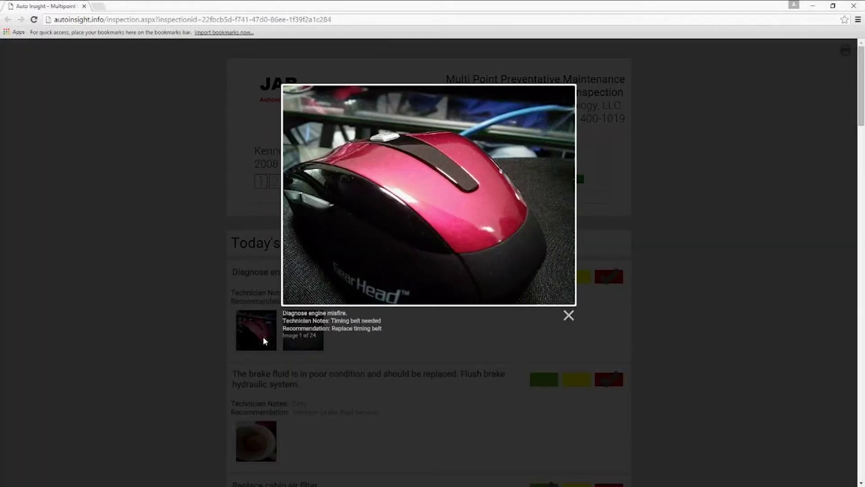
mouse_move(471, 261)
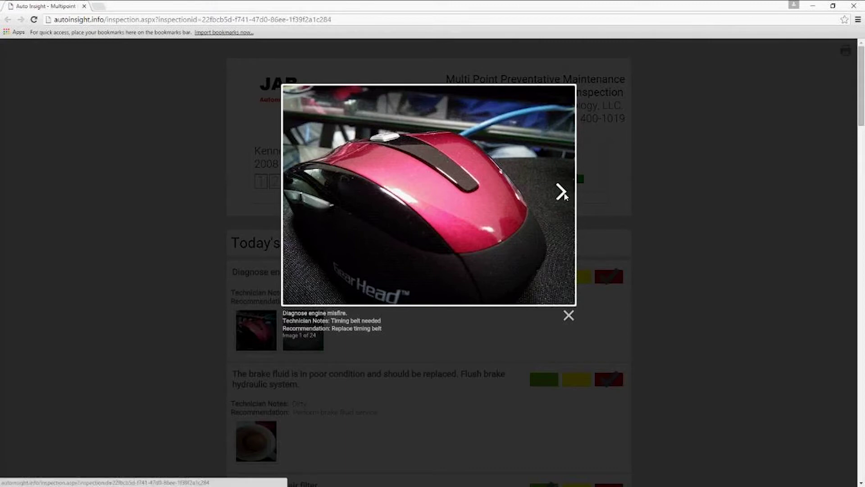
click(561, 192)
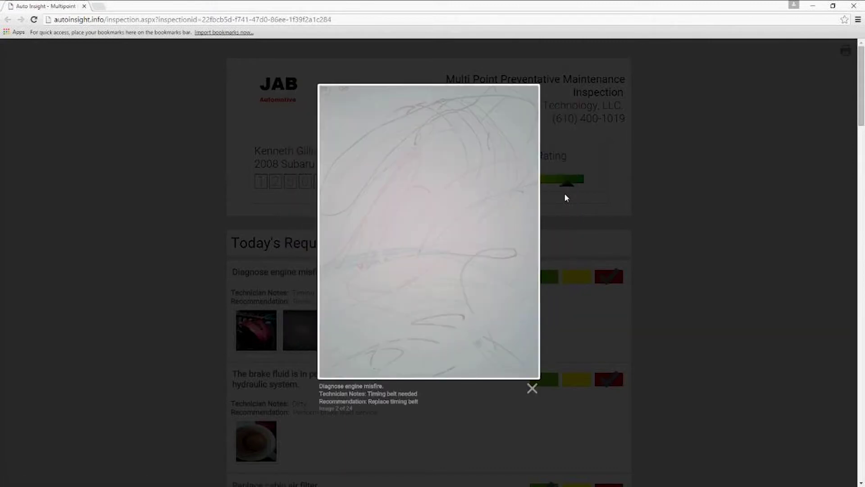
click(524, 228)
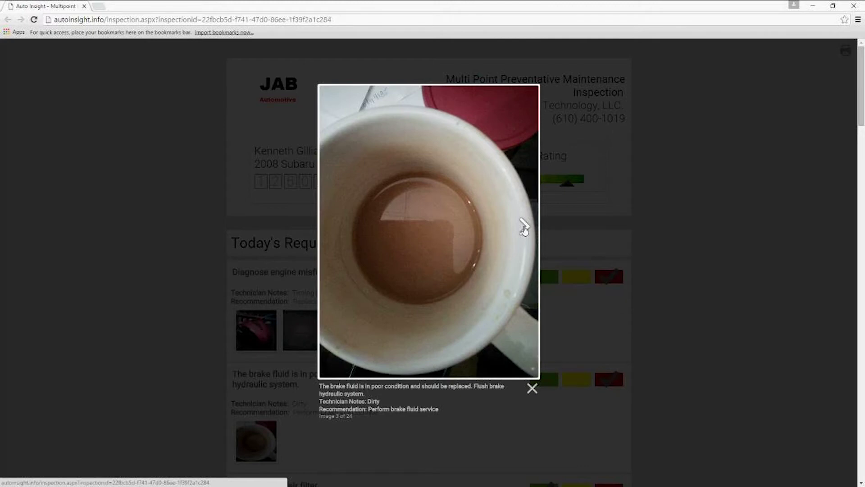
click(567, 346)
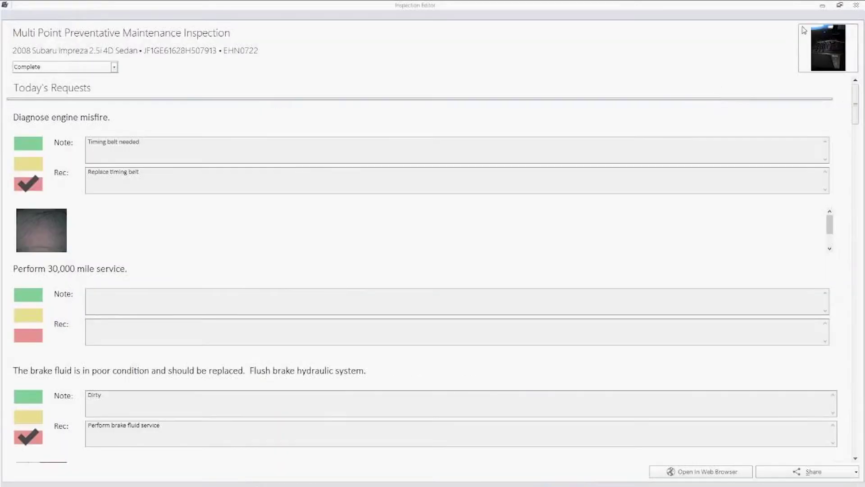
Step: Close the Inspection Editor and review the status automation and printer settings in Mobile Manager
click(856, 5)
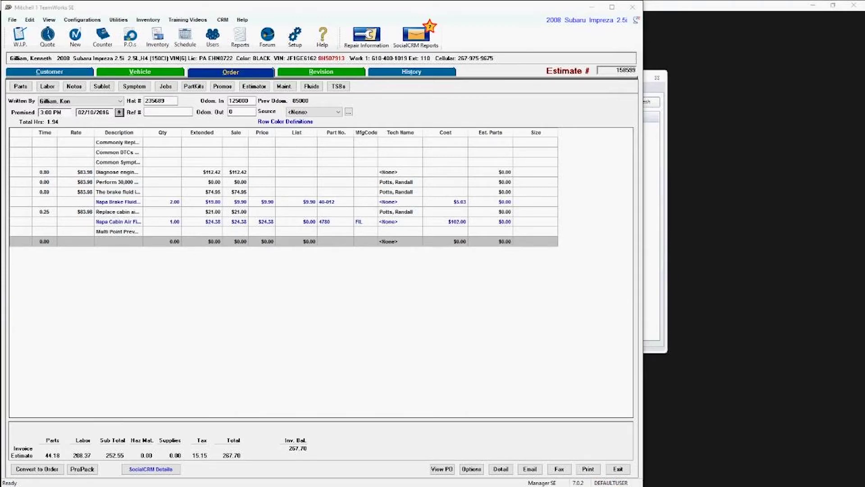
key(alt+Tab)
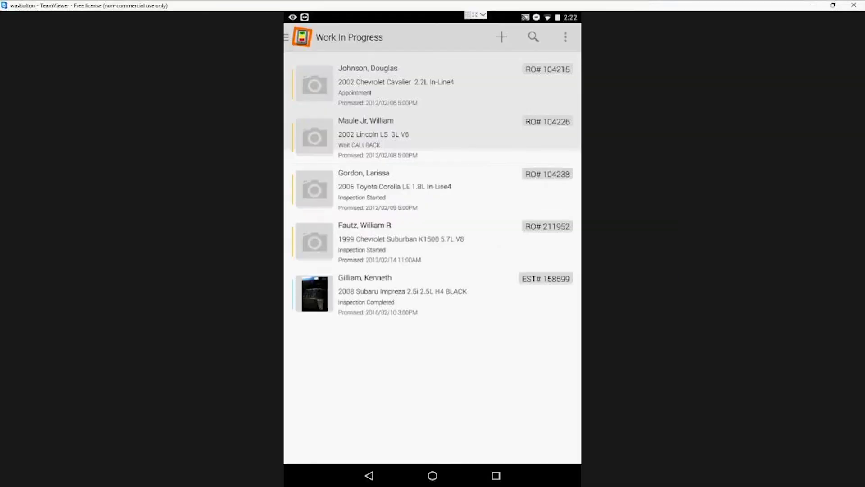
click(288, 40)
click(287, 45)
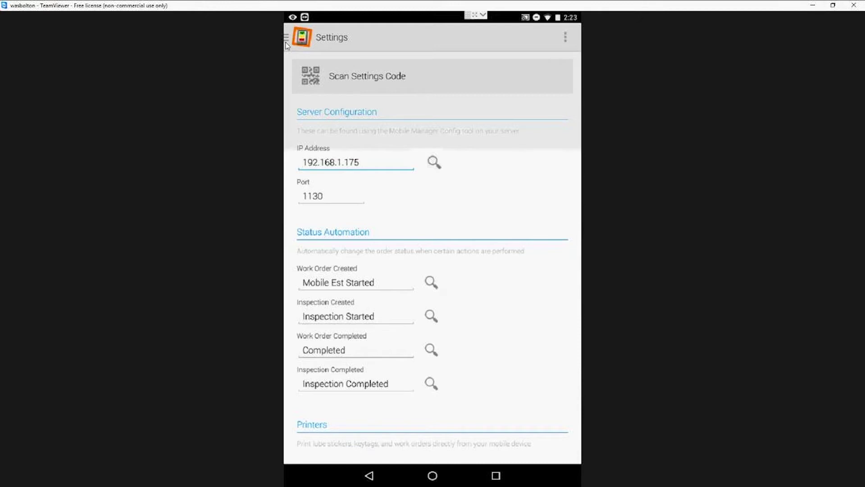
scroll(287, 45, down, 1)
scroll(286, 45, down, 3)
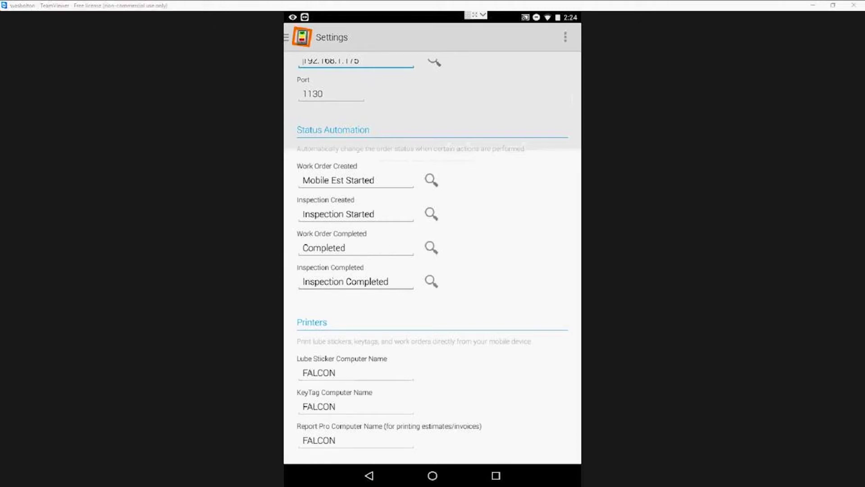
Step: Switch to Mitchell 1 TeamWorks SE, widen the work-in-progress list's Status column and sort the orders by status
key(alt+Tab)
click(26, 41)
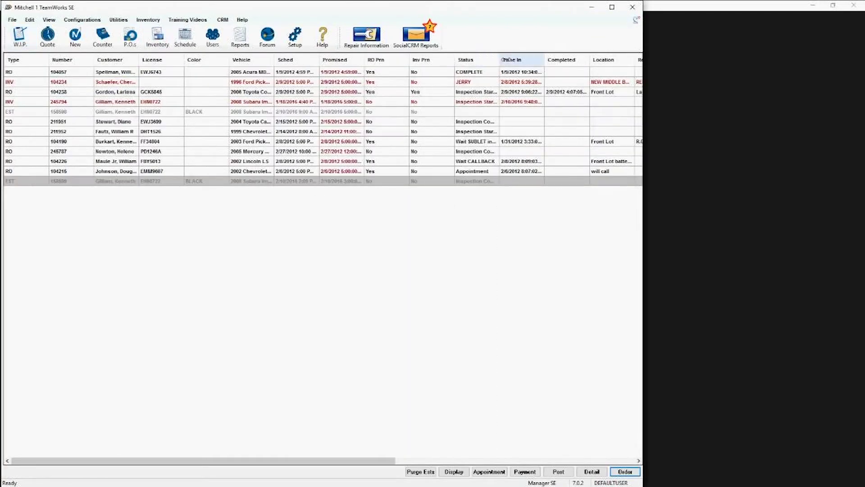
drag(499, 60, 533, 59)
click(503, 61)
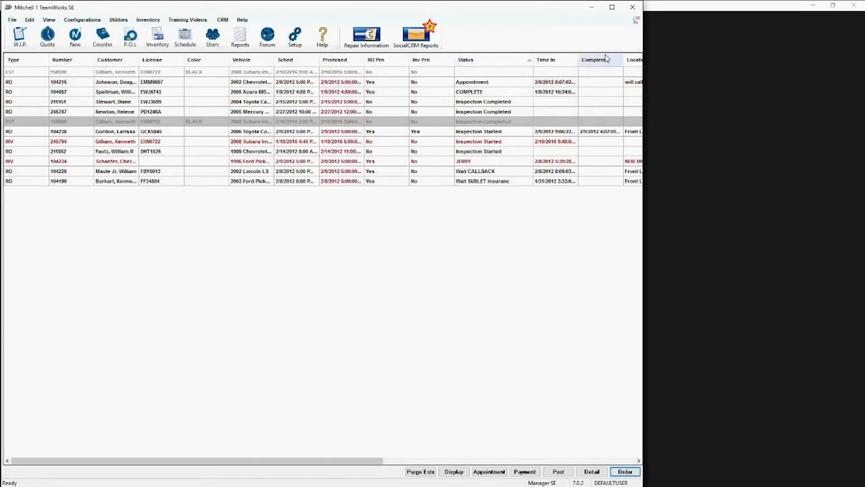
Step: Set the Subaru Impreza estimate's status to "Inspection Reviewed" and return to the work-in-progress list
click(486, 125)
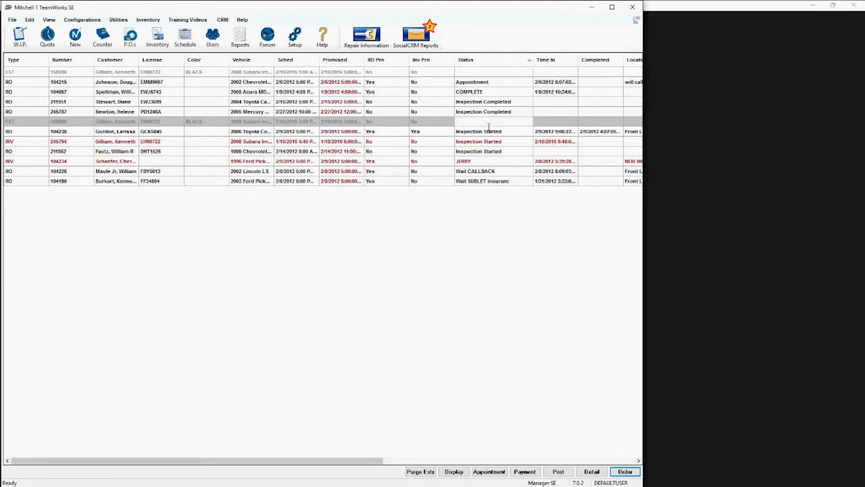
scroll(489, 127, right, 5)
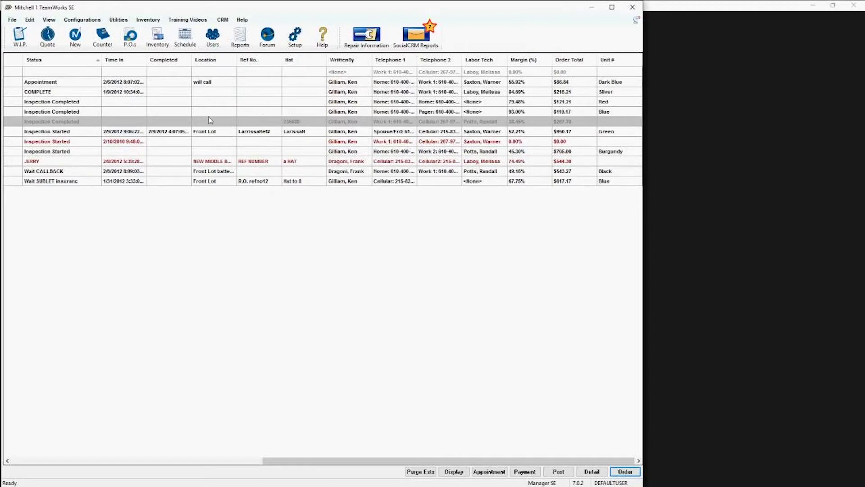
click(88, 121)
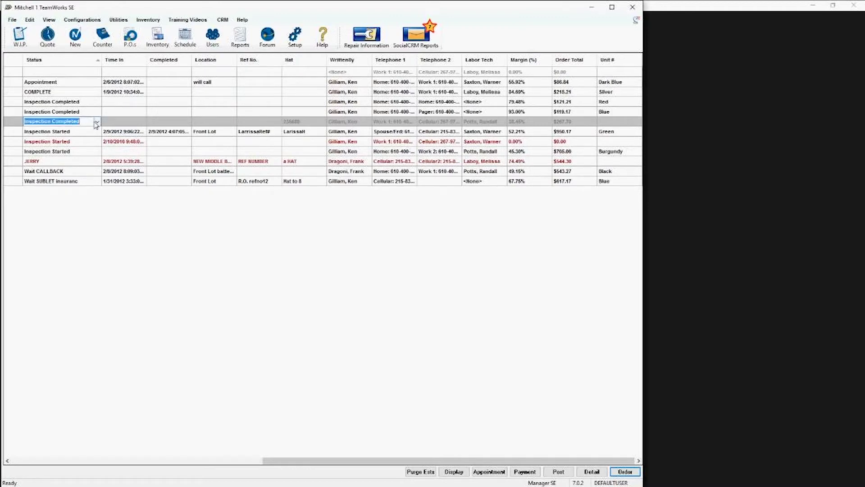
click(88, 126)
key(BackSpace)
key(BackSpace)
key(BackSpace)
key(BackSpace)
key(BackSpace)
key(BackSpace)
key(BackSpace)
key(BackSpace)
key(BackSpace)
text(Reviewed)
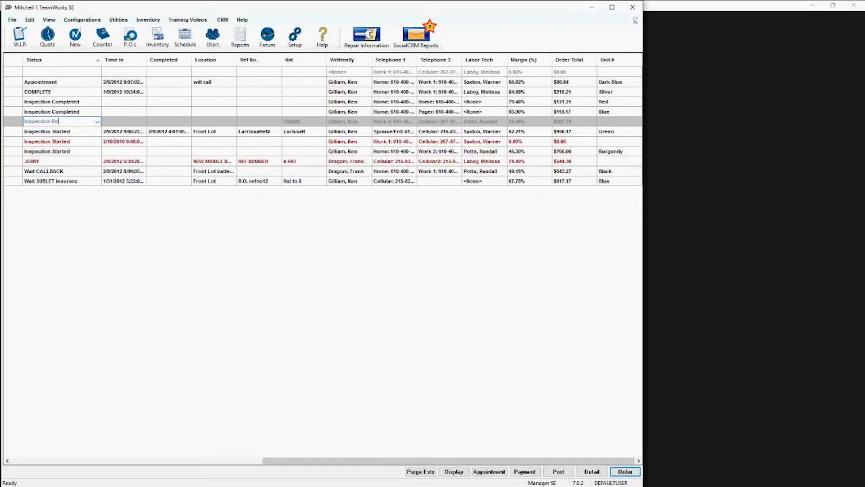
key(Return)
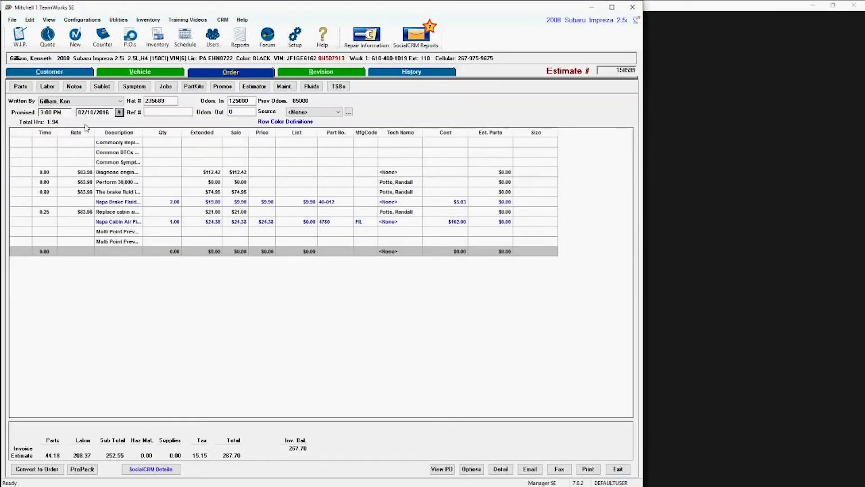
click(19, 36)
click(519, 286)
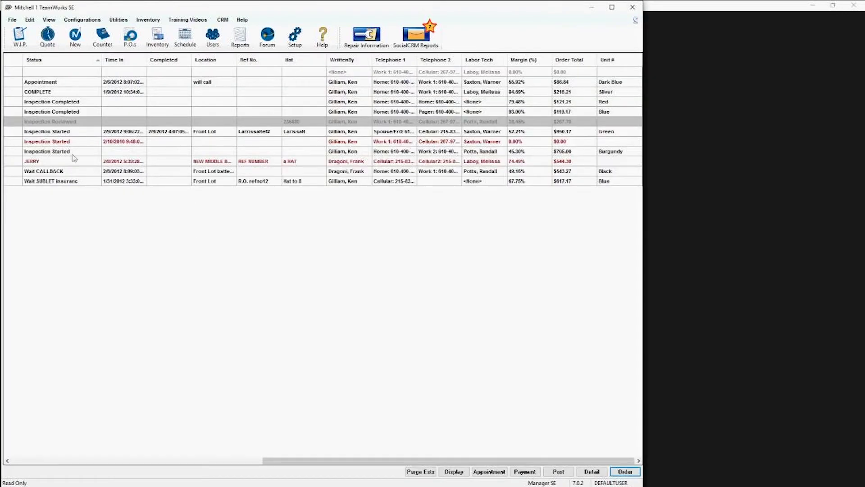
drag(261, 467, 58, 362)
drag(378, 461, 112, 462)
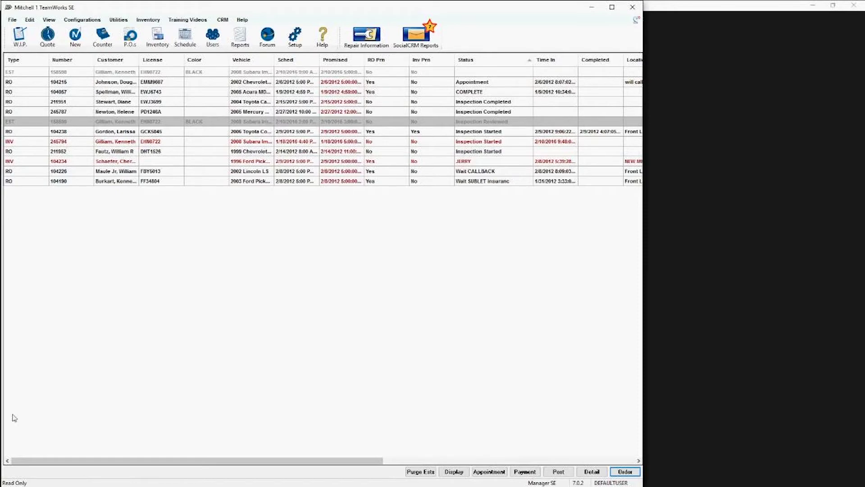
Step: Switch to Mobile Manager, open the ProDemand account credentials in its settings, and close them with ProDemand kept as the selected service
key(alt+Tab)
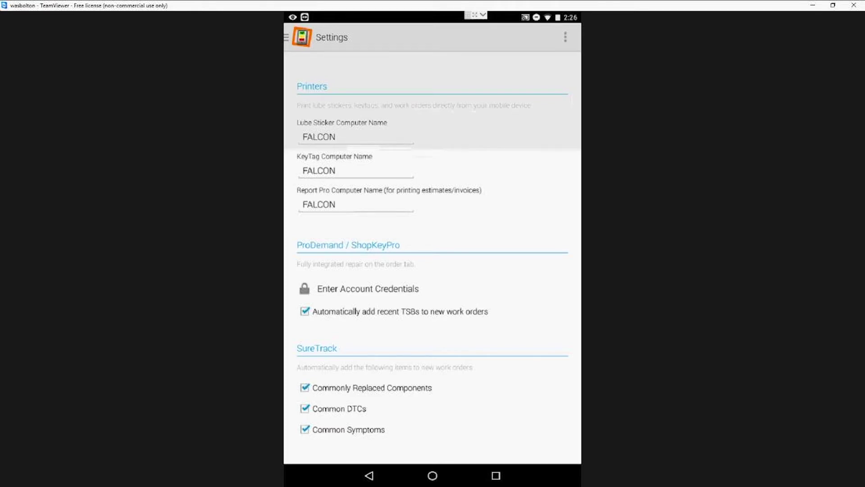
scroll(433, 262, down, 2)
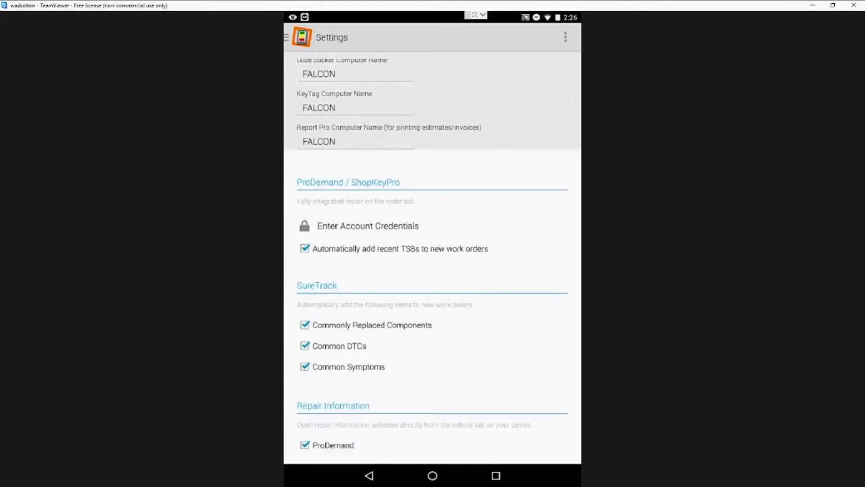
scroll(432, 270, down, 3)
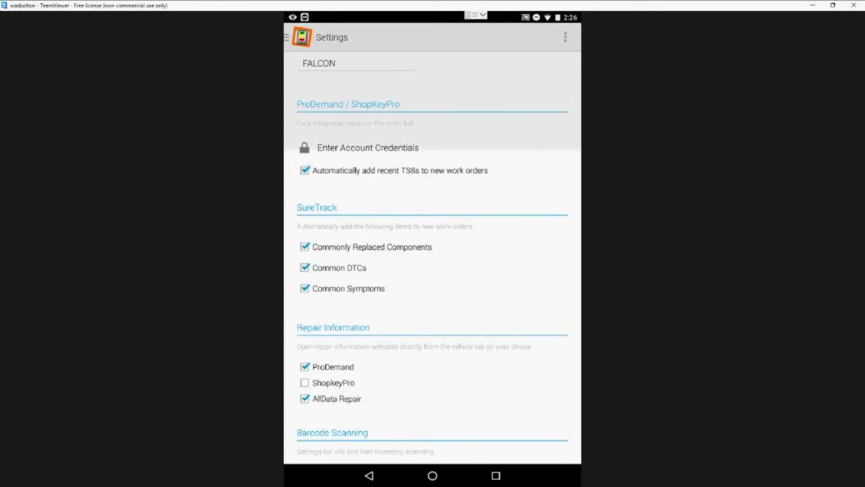
click(368, 147)
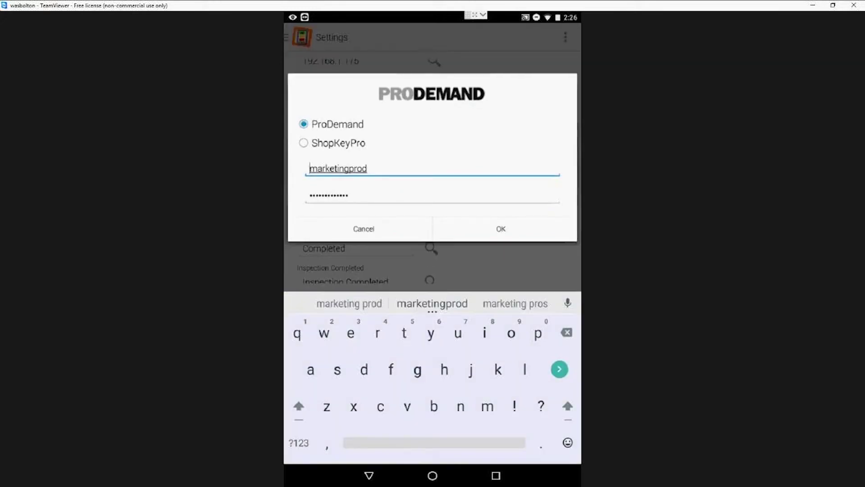
click(501, 229)
scroll(433, 217, down, 8)
click(370, 476)
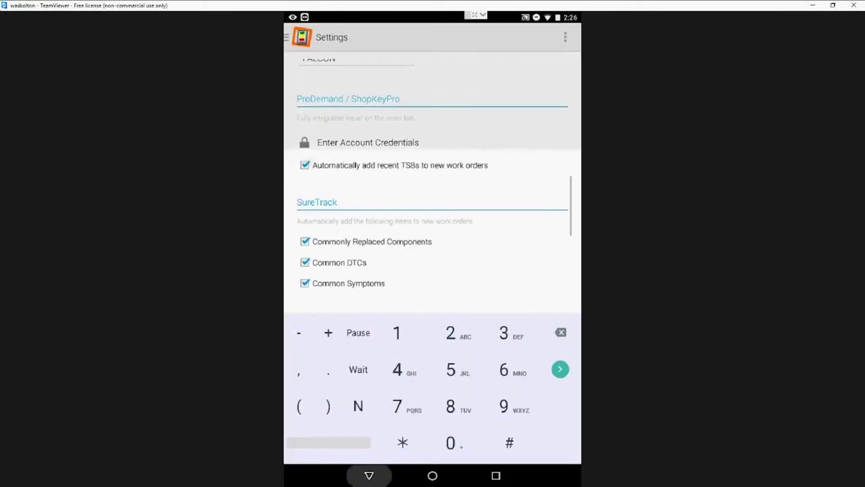
Step: Review the SureTrack, Repair Information, Barcode Scanning and Labor Profit Management settings
scroll(433, 262, down, 9)
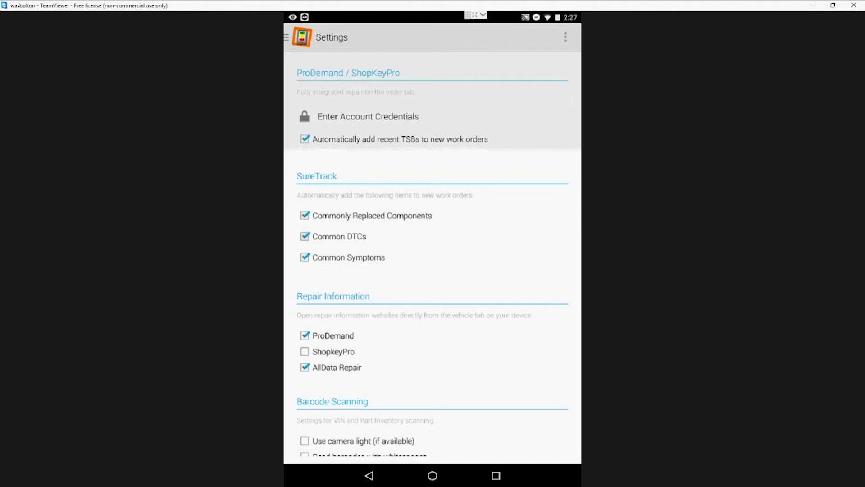
scroll(432, 257, down, 2)
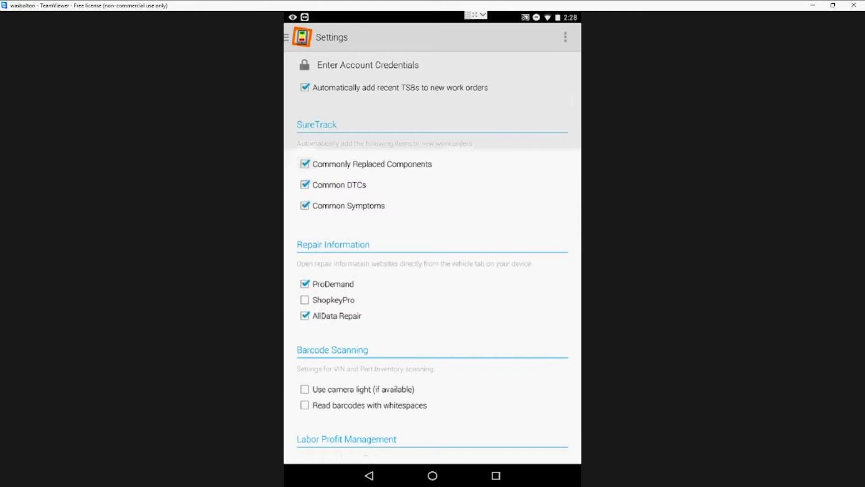
scroll(433, 252, down, 3)
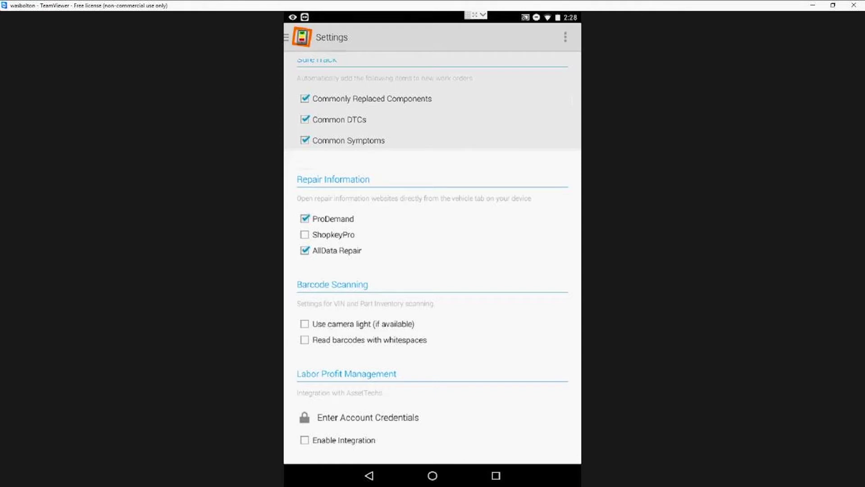
Step: Open the Inspections list and look through the waiting and in-progress inspections
click(297, 37)
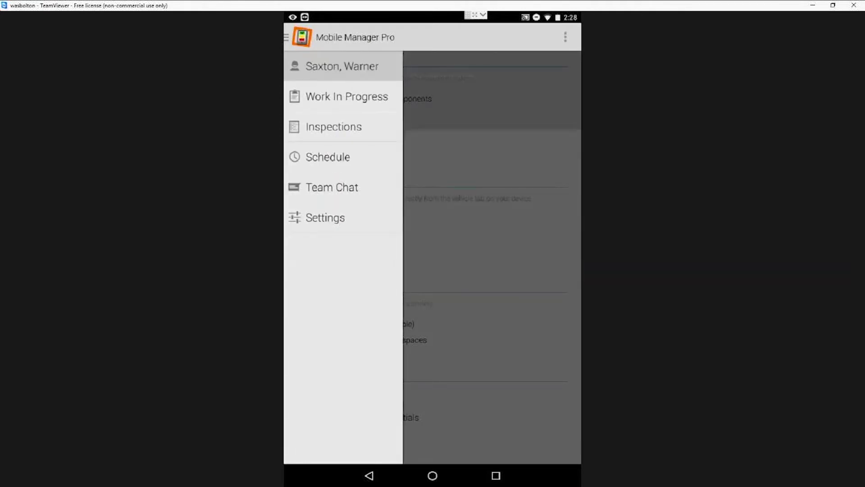
click(333, 126)
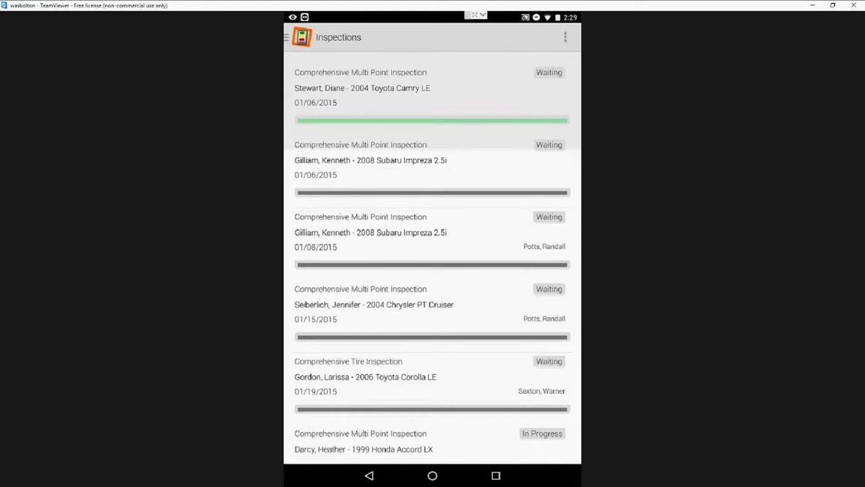
scroll(433, 259, down, 5)
scroll(433, 259, up, 5)
Step: View the order behind the 2:09 PM appointment in the Schedule for 2/10/2016, then return to the schedule
click(298, 37)
click(328, 157)
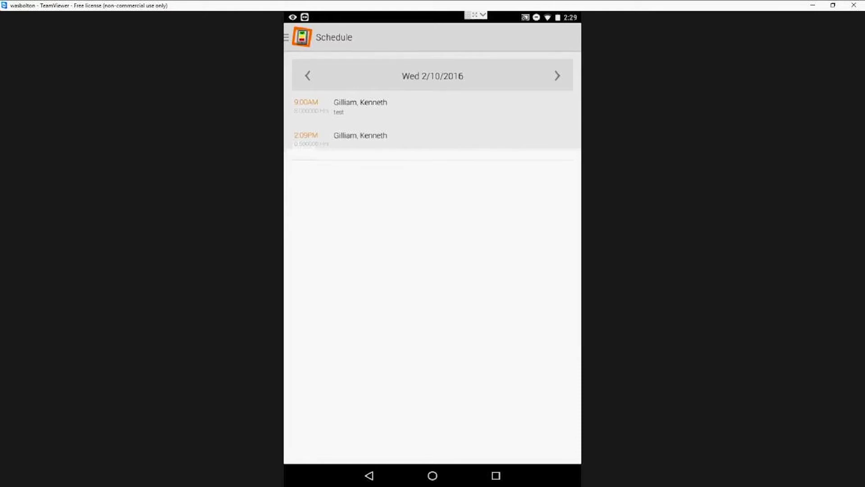
click(360, 136)
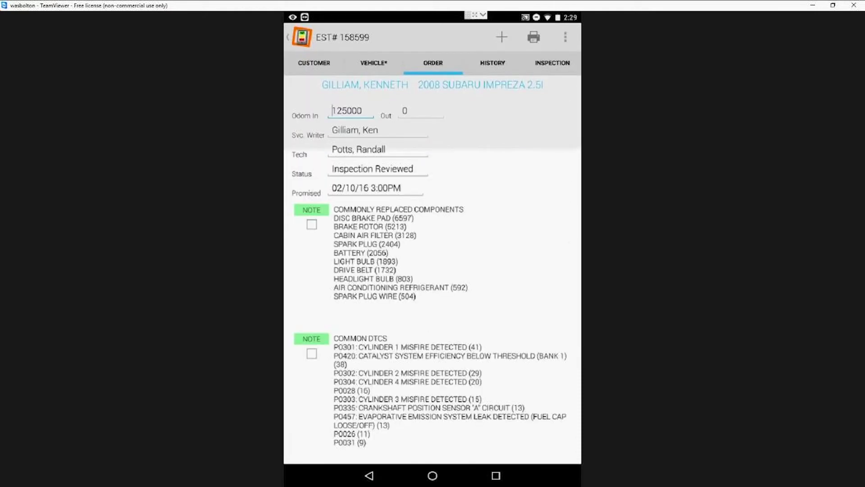
key(Escape)
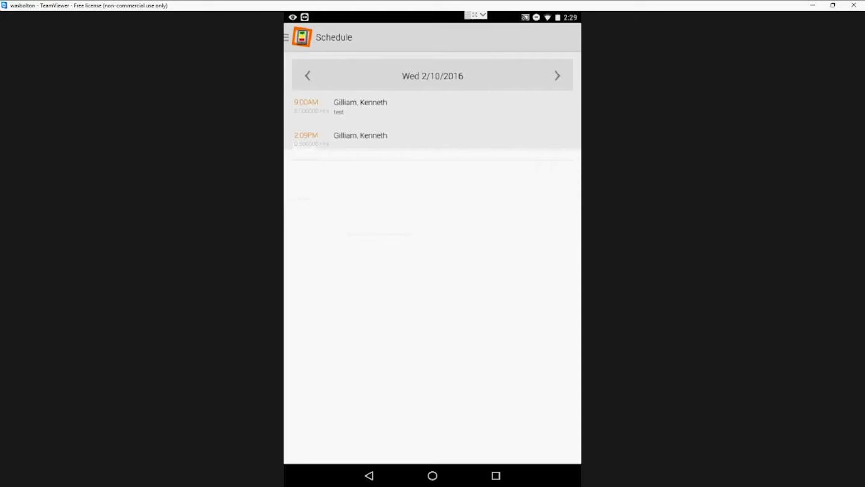
Step: Send the message "Hey team" in Team Chat
click(331, 187)
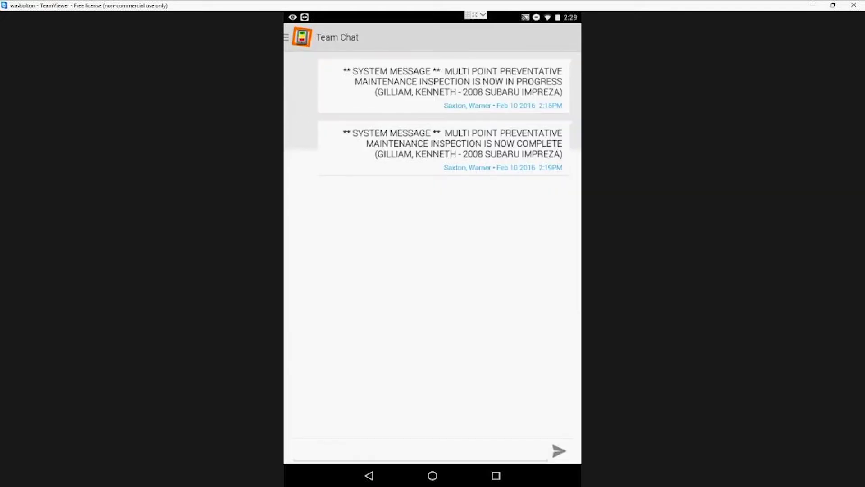
click(420, 451)
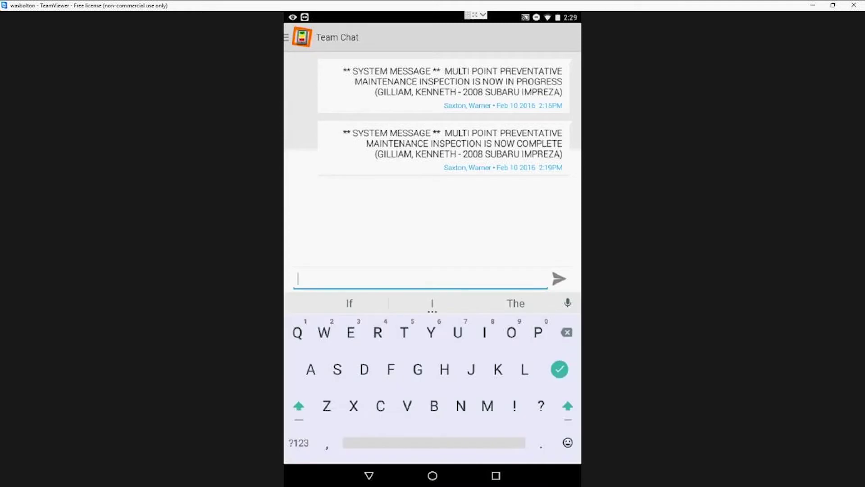
text(Hey )
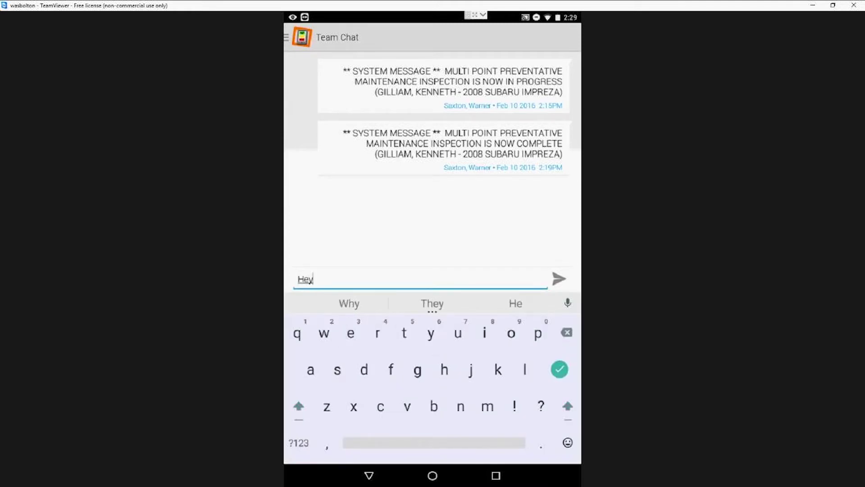
text(team)
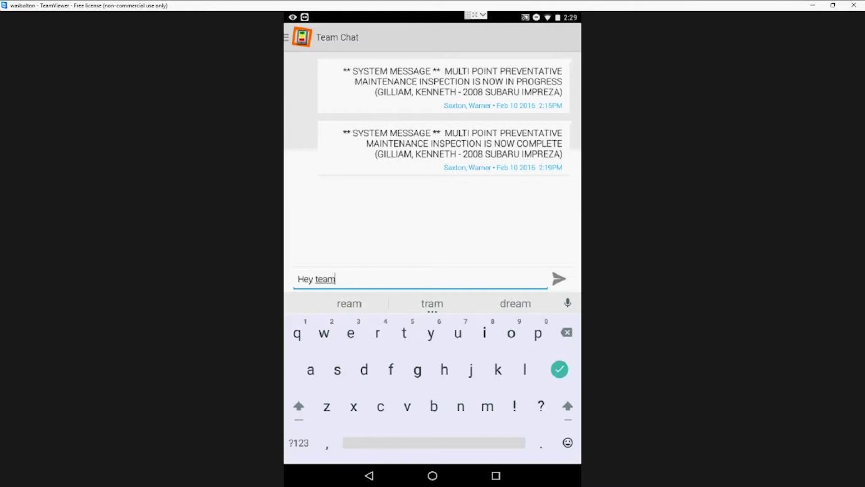
key(Escape)
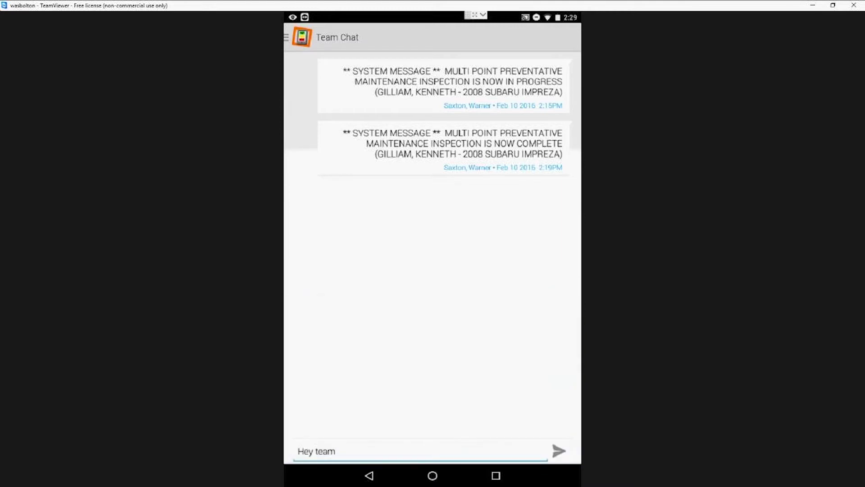
key(Return)
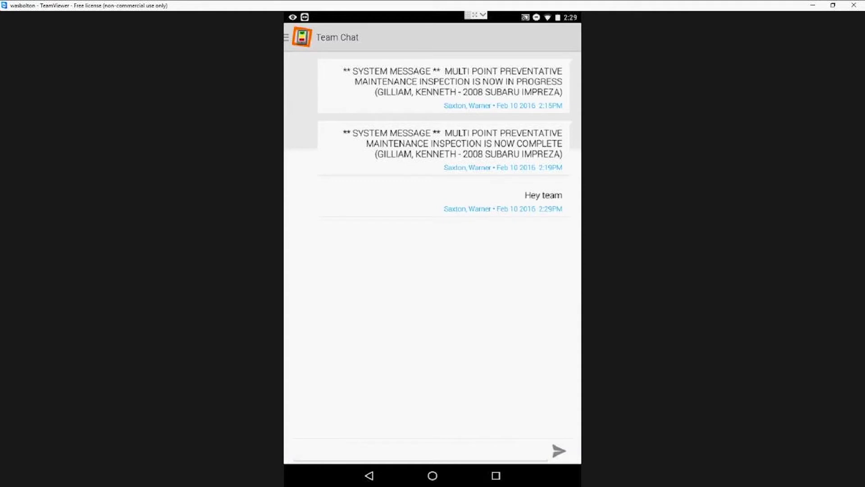
Step: Open the 2008 Subaru Impreza estimate from Work In Progress and set its outgoing odometer reading to 125003
click(302, 37)
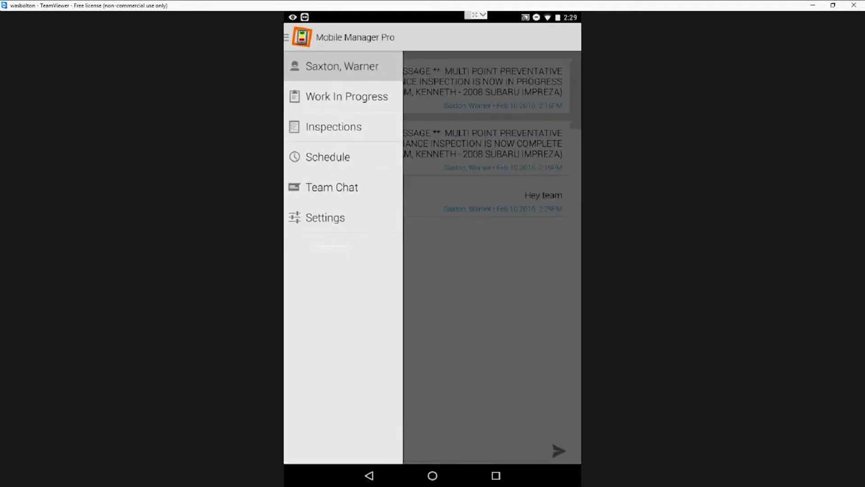
click(347, 96)
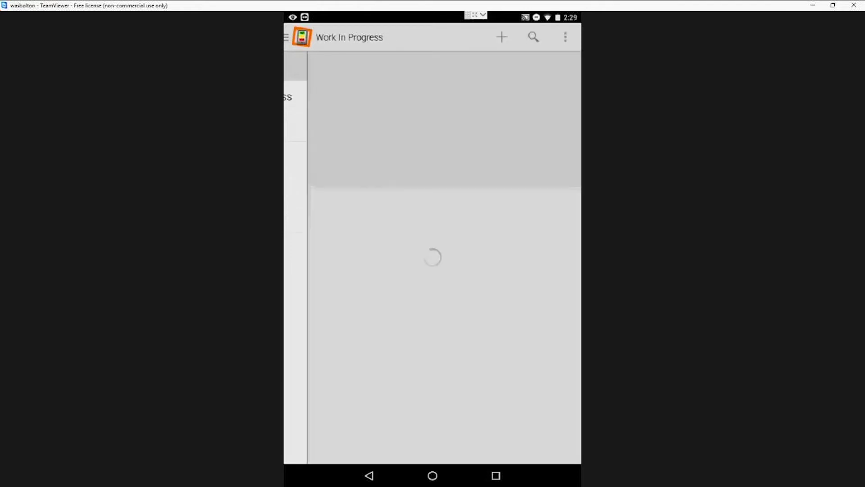
click(405, 293)
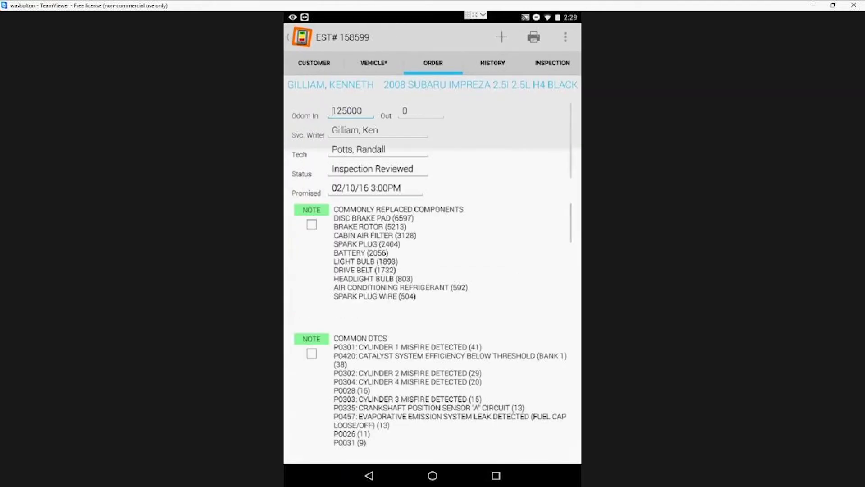
click(420, 111)
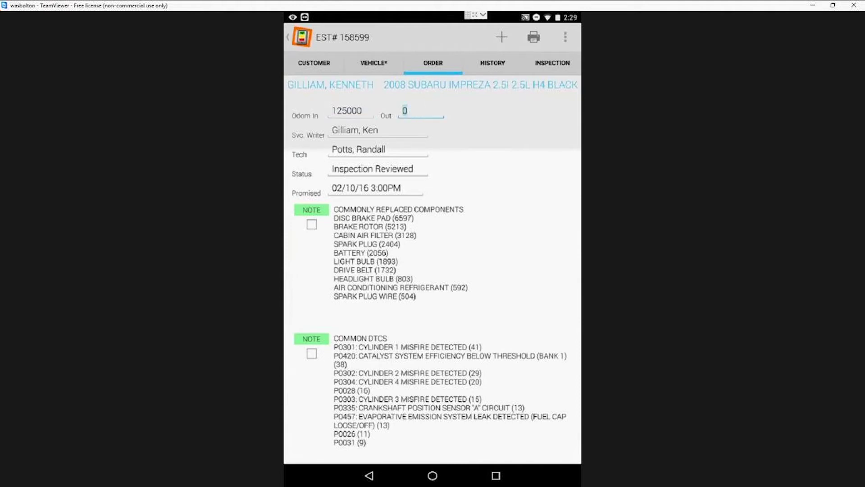
text(150)
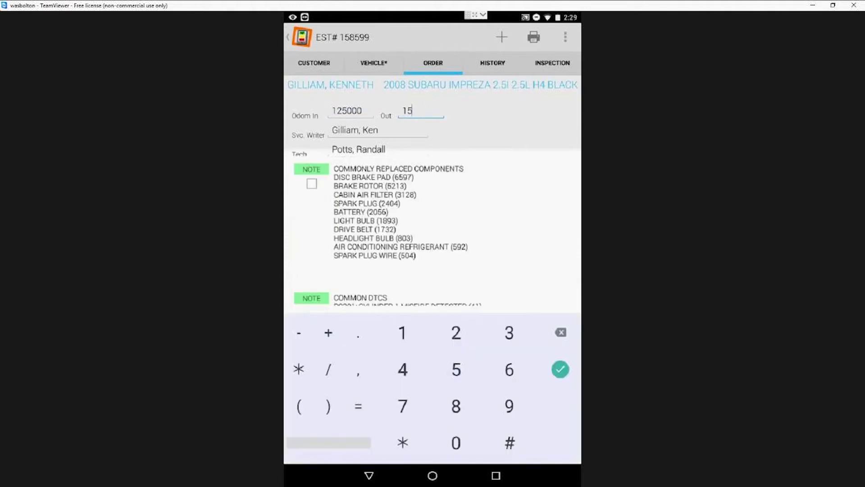
key(BackSpace)
key(BackSpace)
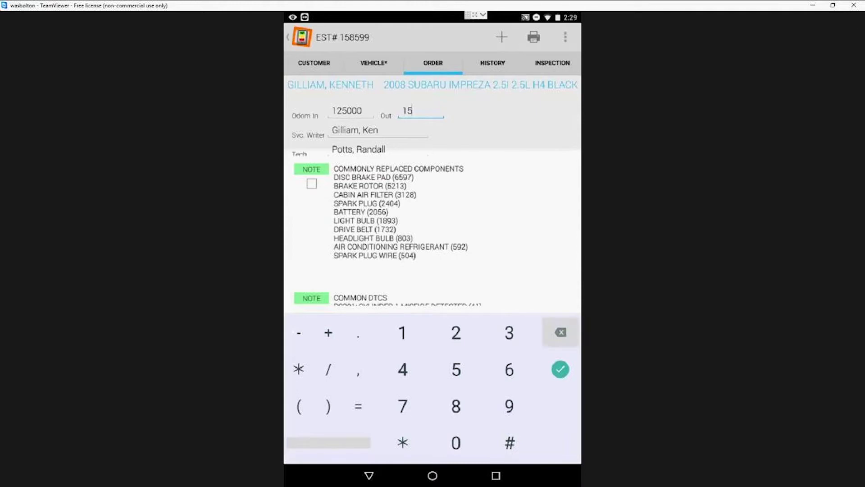
text(250)
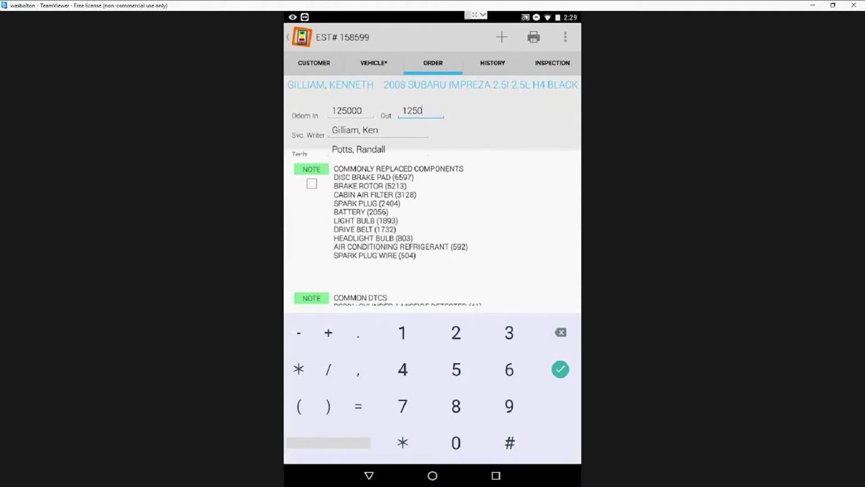
text(03)
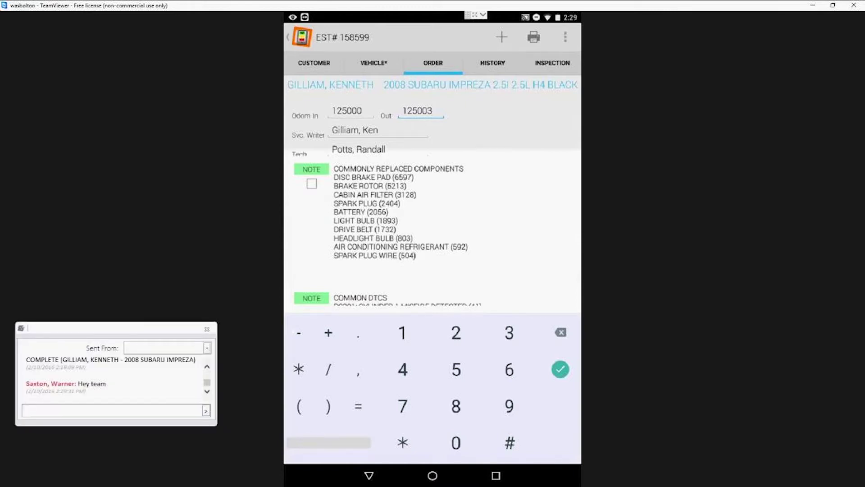
Step: Check the item types that can be added to the order, then open ProDemand's anti-theft wiring diagram "Fig 1: Forced Entry Circuit (1 of 2)"
click(502, 37)
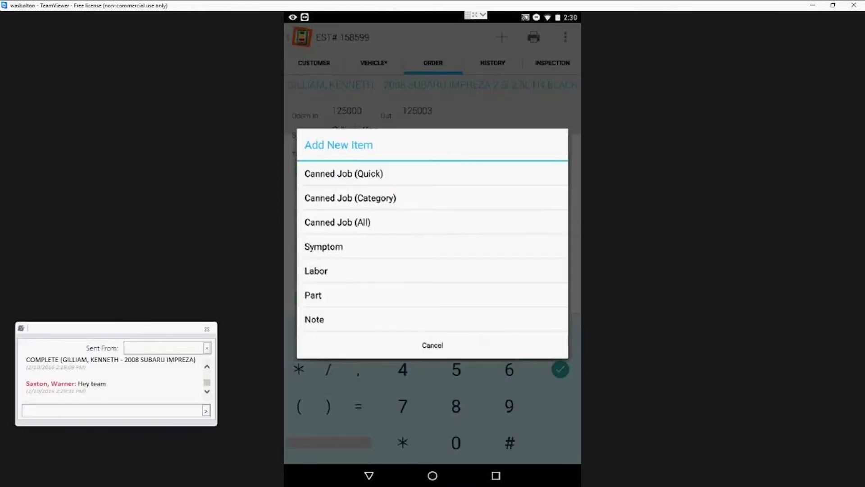
click(433, 345)
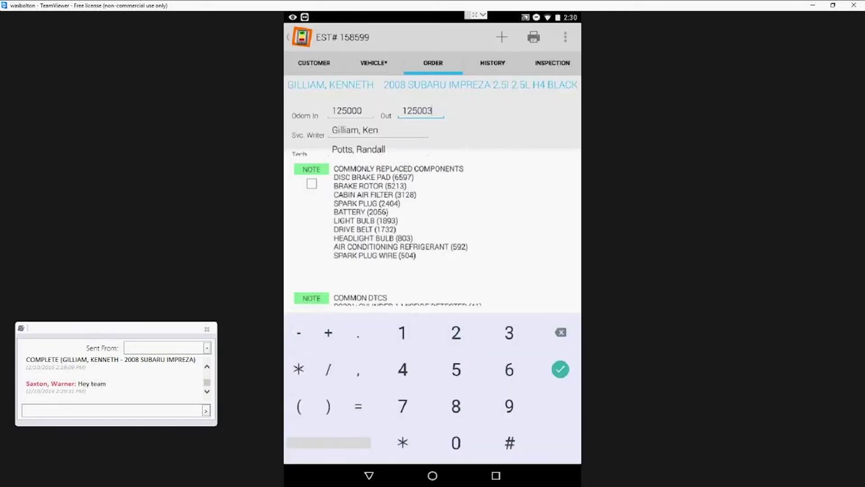
click(566, 37)
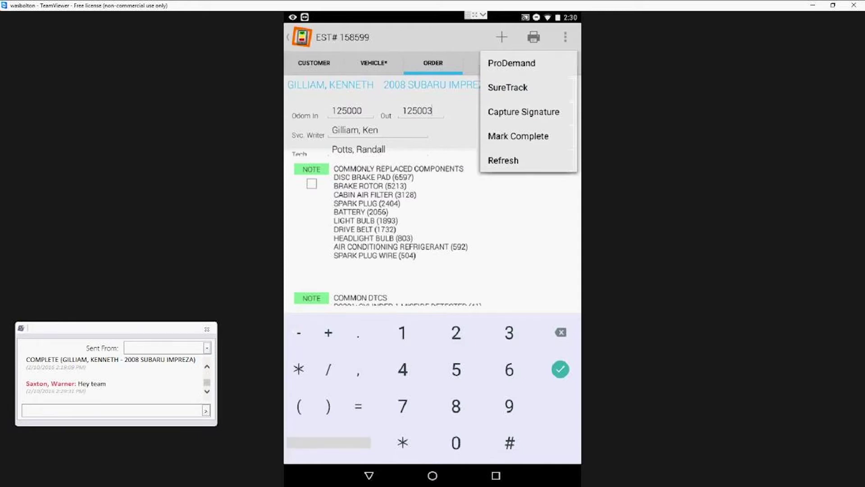
click(512, 63)
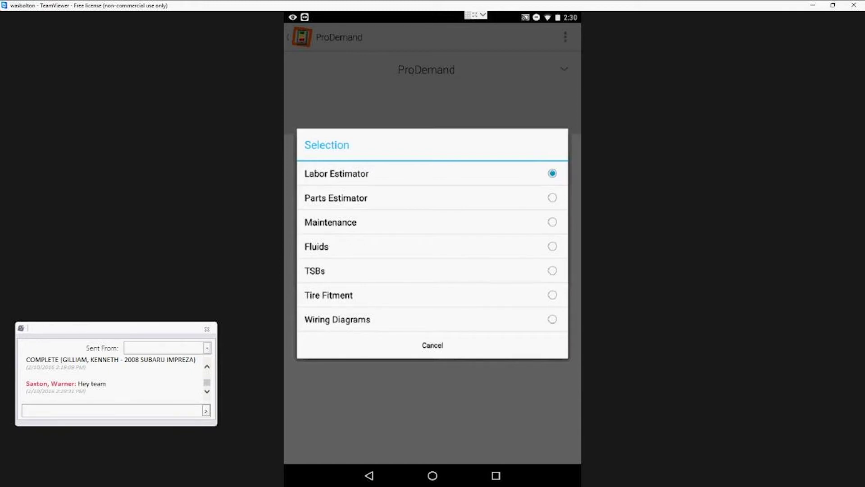
click(337, 319)
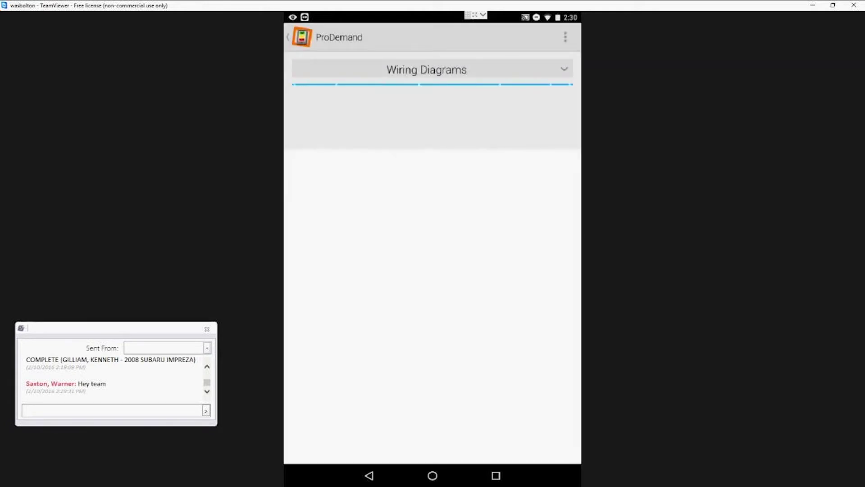
click(339, 150)
click(377, 169)
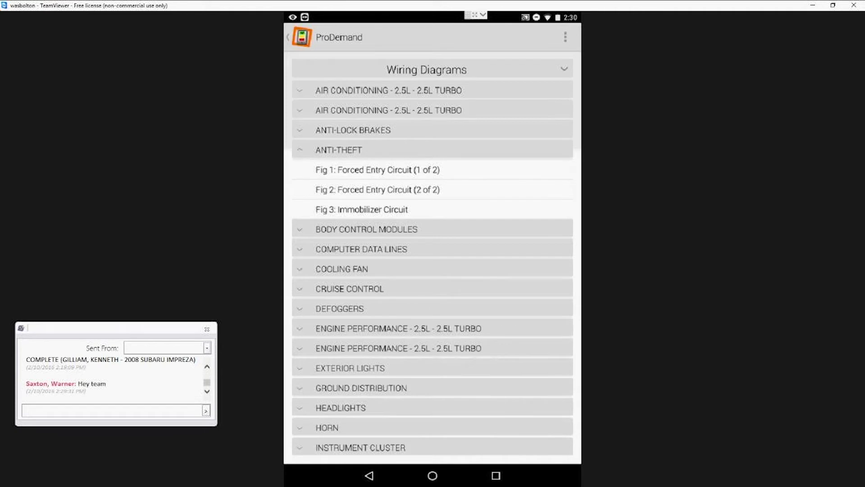
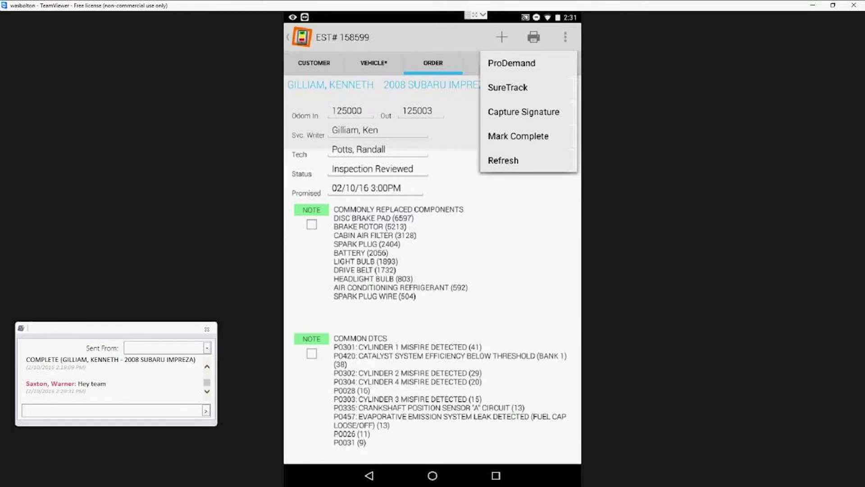
Step: Decline marking the whole order complete and tick the Commonly Replaced Components, Common DTCs and Common Symptoms notes as complete individually
click(518, 136)
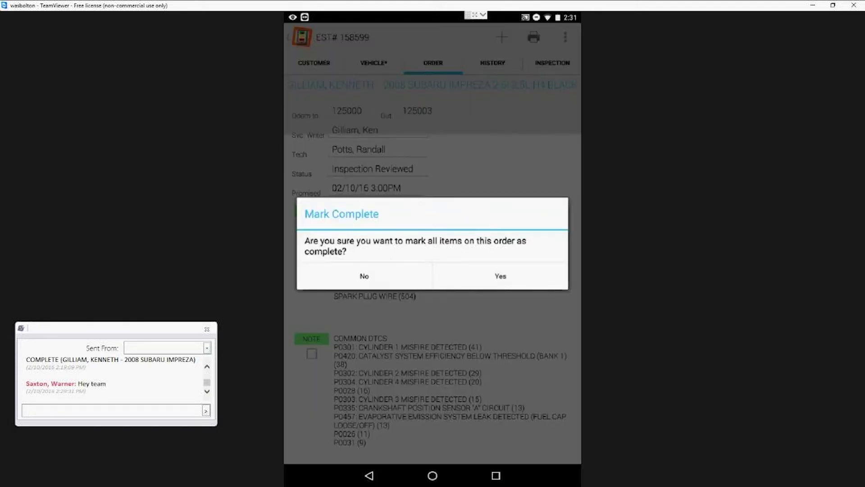
click(364, 275)
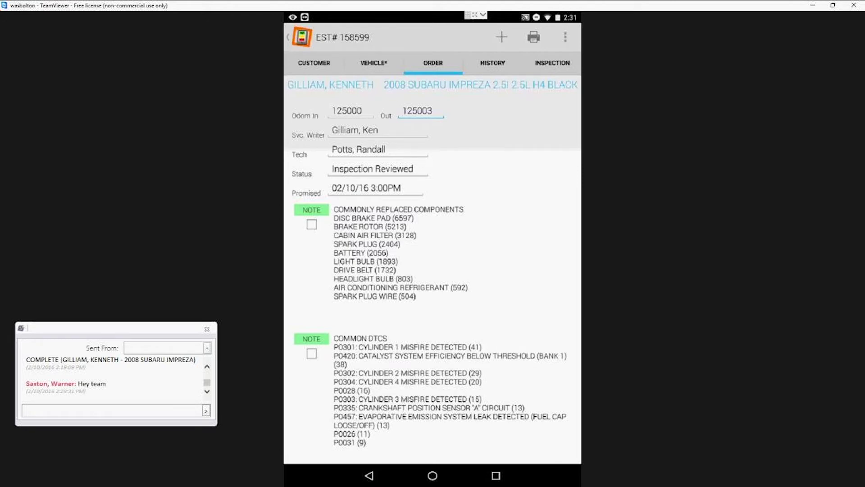
scroll(433, 332, down, 1)
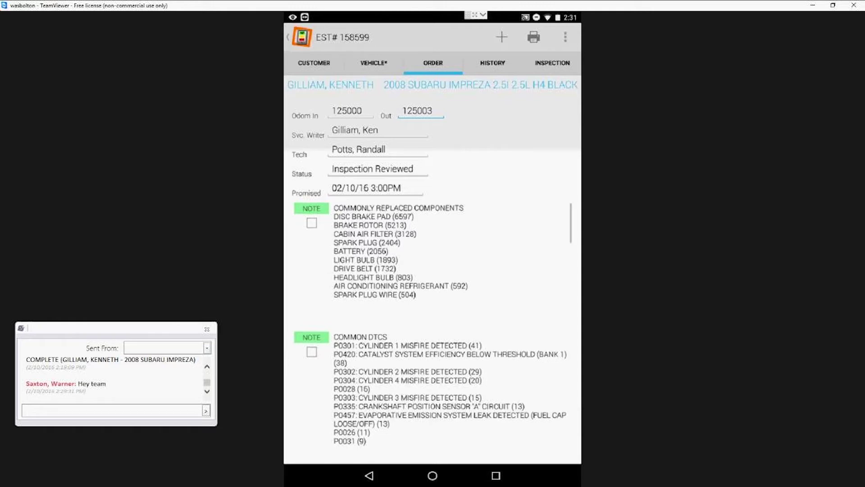
click(432, 251)
click(370, 475)
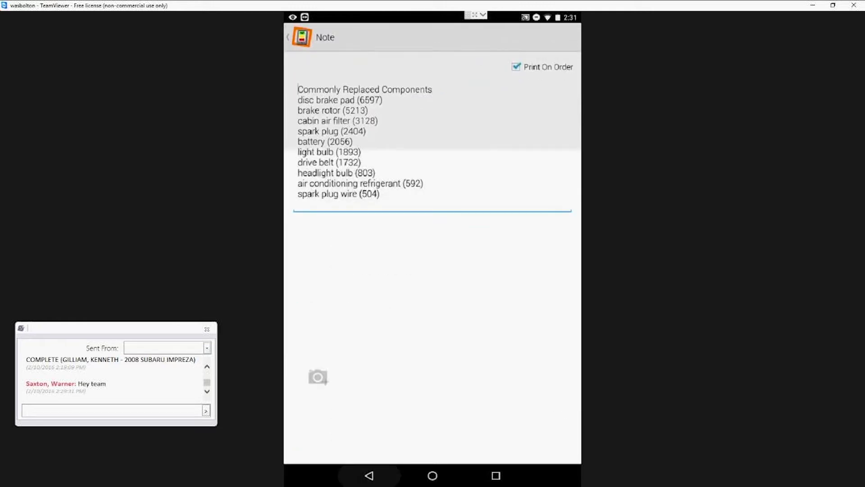
click(312, 224)
scroll(433, 329, down, 3)
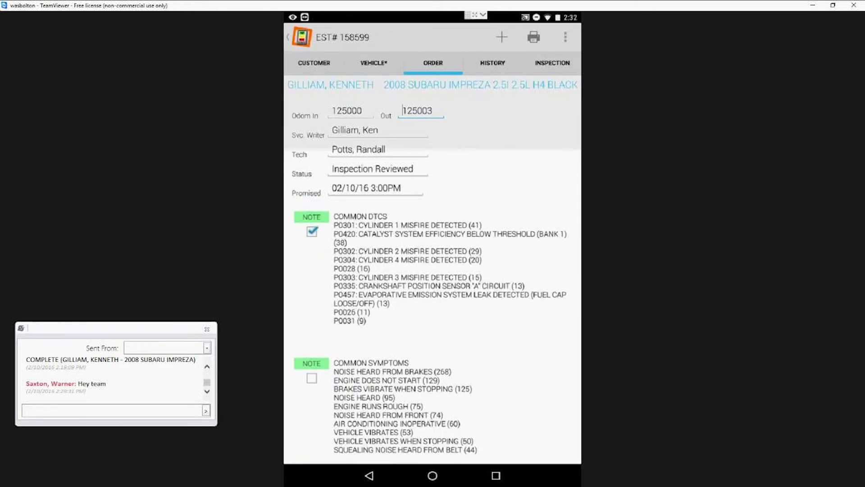
scroll(432, 329, down, 1)
click(433, 361)
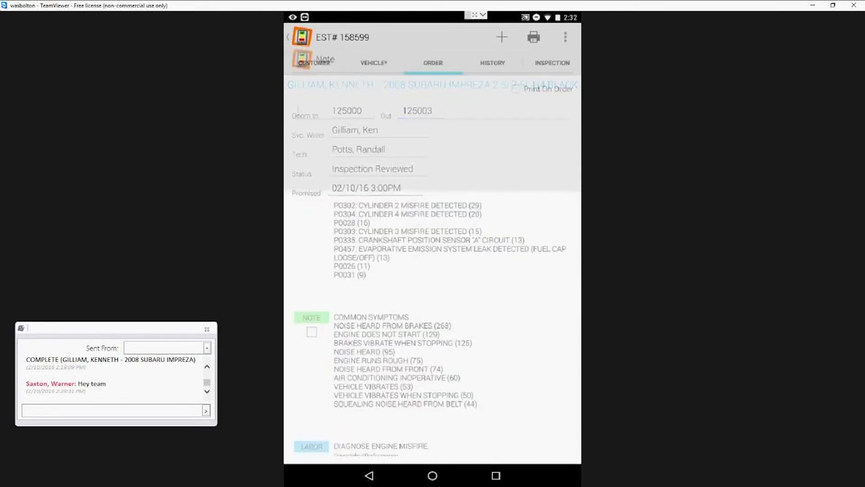
click(369, 475)
click(312, 371)
Step: Mark the order's labor and part items complete, from the engine misfire diagnosis down to the NAPA cabin air filter
scroll(433, 324, down, 3)
click(311, 342)
scroll(433, 325, down, 3)
click(312, 242)
click(312, 276)
click(312, 317)
click(311, 359)
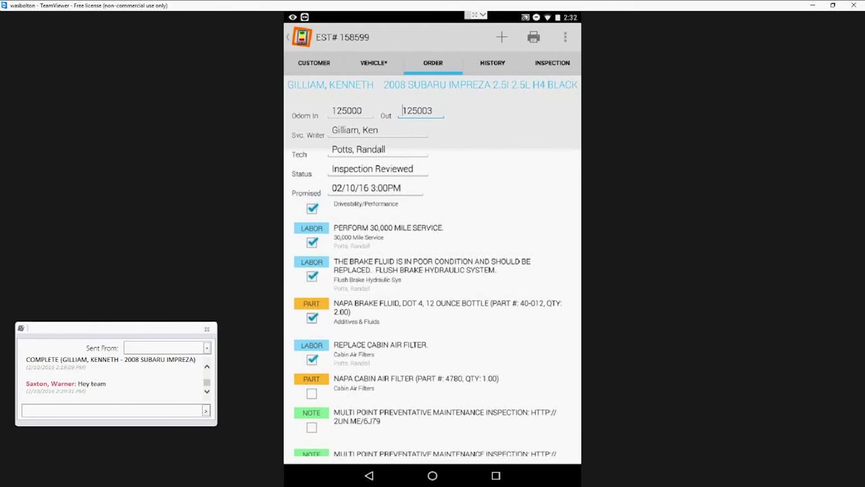
scroll(433, 325, down, 1)
click(312, 362)
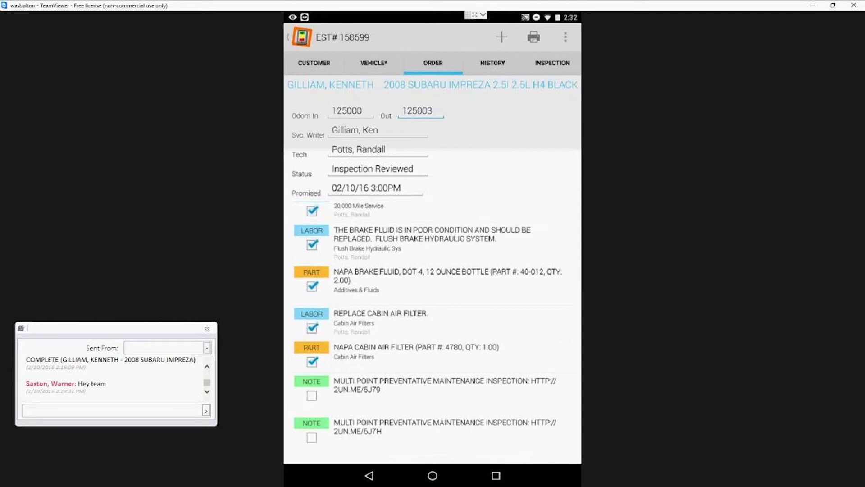
Step: Mark both Multi Point Preventative Maintenance Inspection notes as complete and return to Work In Progress
click(311, 396)
click(433, 427)
click(370, 476)
click(312, 449)
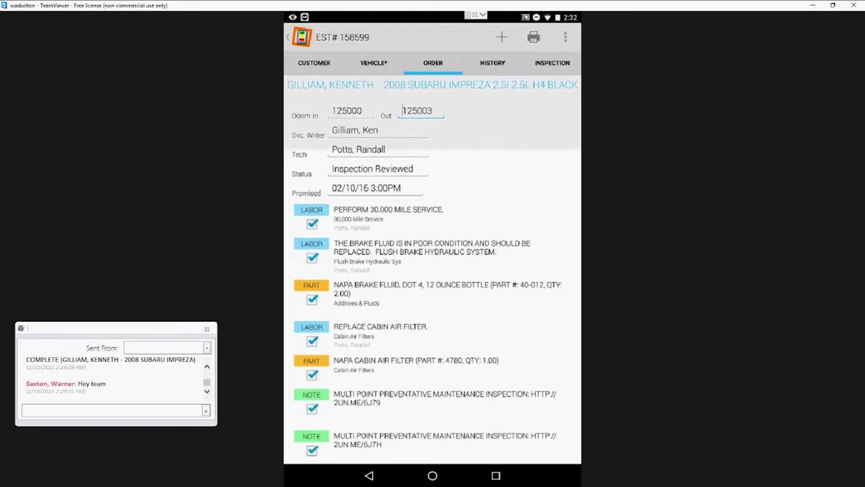
click(370, 475)
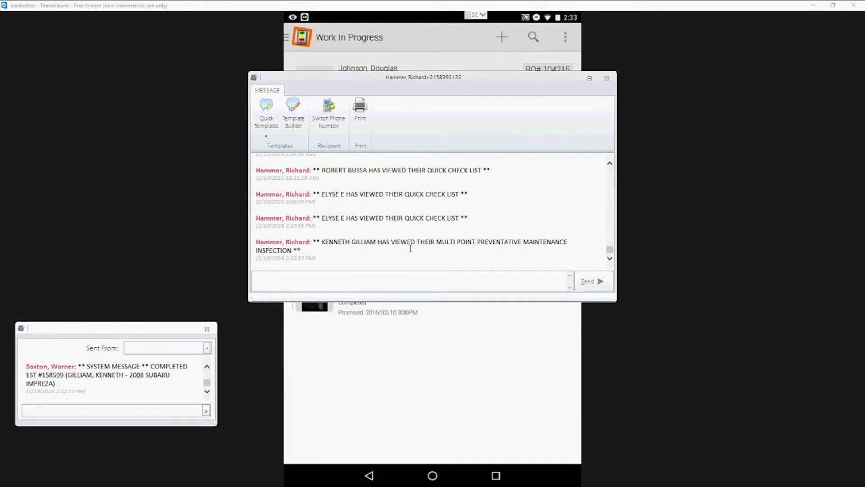
Step: Highlight the message about the customer viewing the multi point inspection, switch to Report Pro and close the Team Chat window
drag(325, 242, 401, 277)
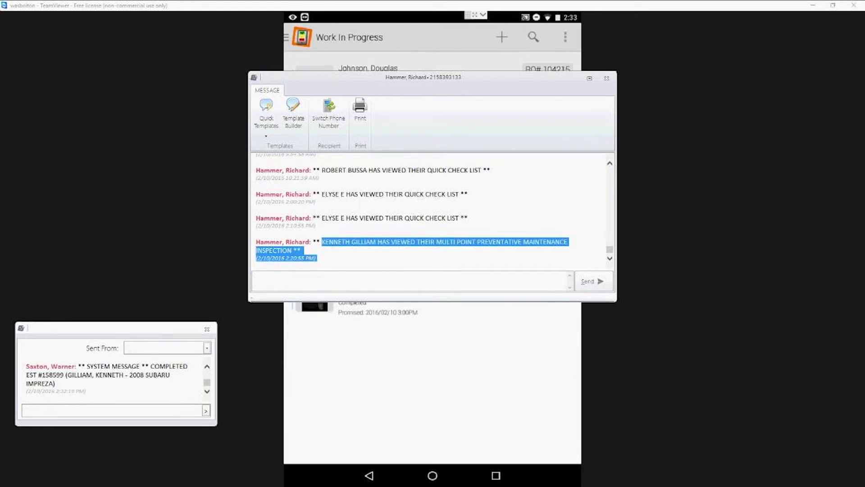
key(alt+Tab)
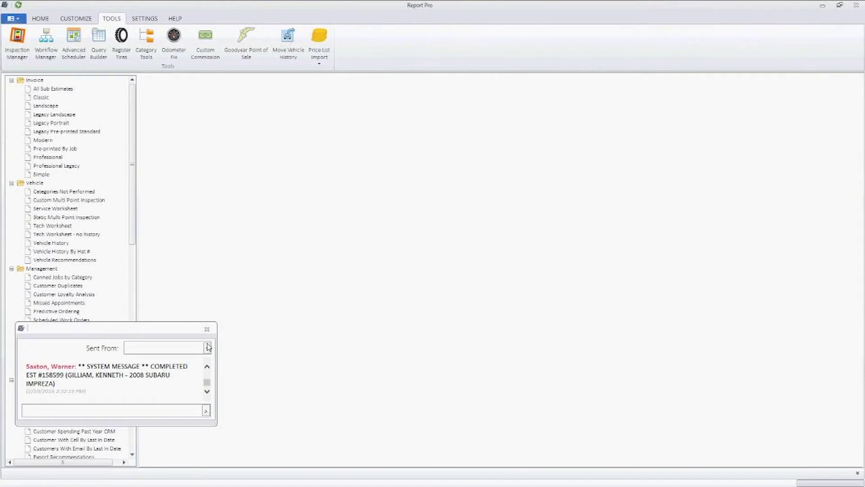
click(207, 329)
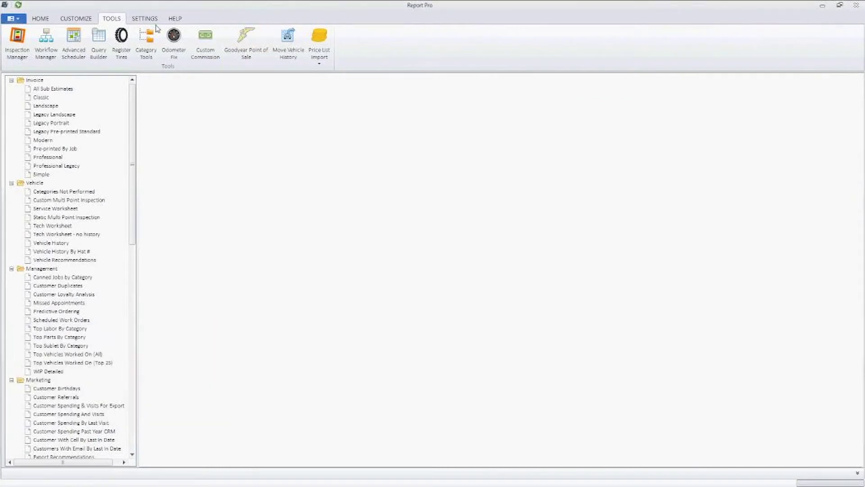
Step: Open the list of customizable multipoint inspections and look at the points in the Comprehensive Tire Inspection
click(76, 19)
click(114, 52)
drag(438, 147, 336, 56)
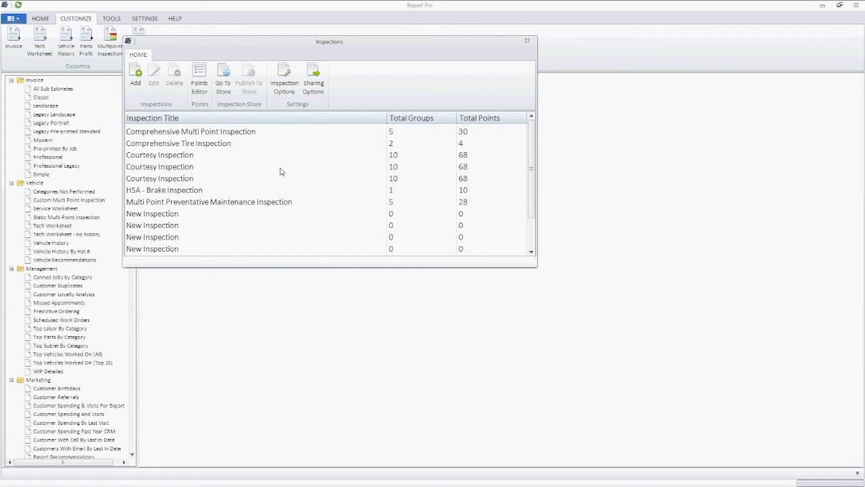
click(210, 145)
double_click(209, 145)
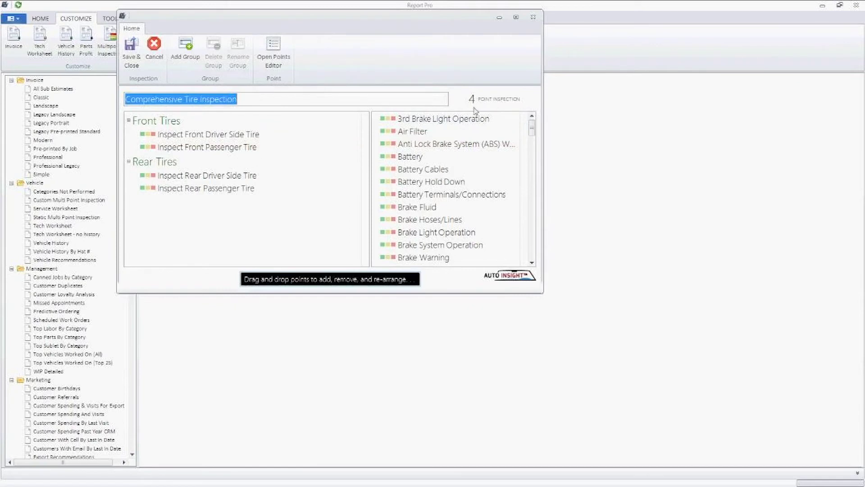
click(533, 17)
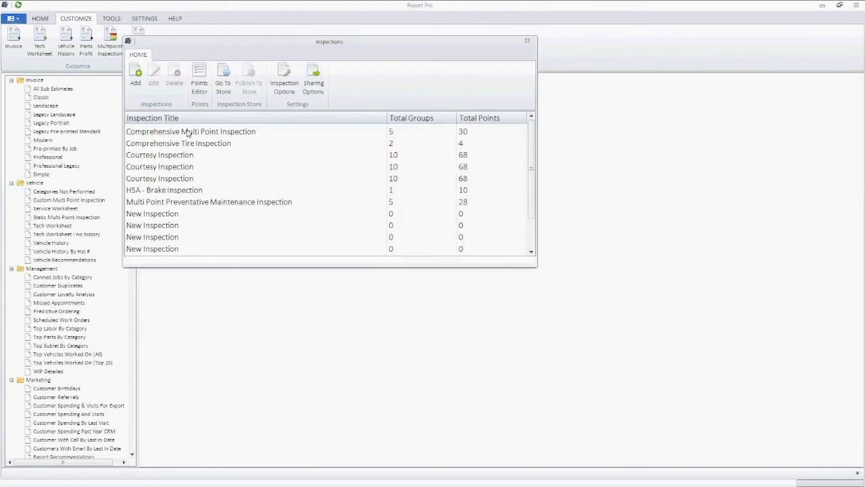
Step: In the first Courtesy Inspection, replace the Brake System Operation point under Road Test Operations with Front Calipers
double_click(167, 156)
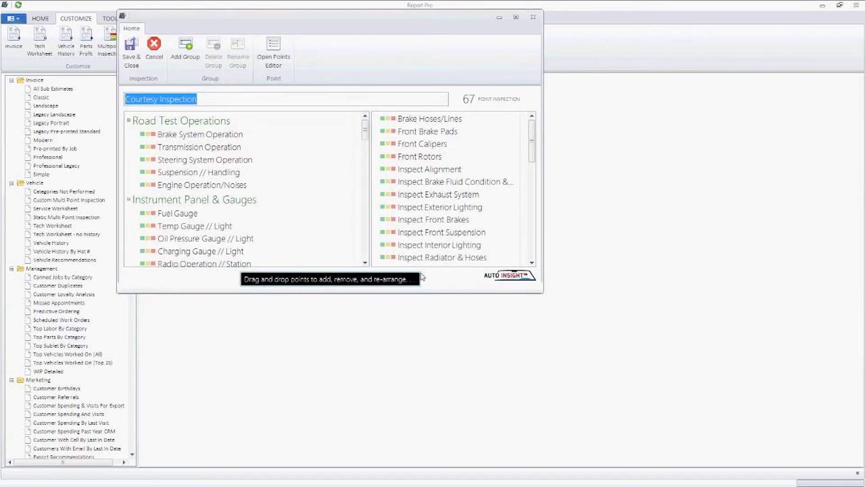
drag(539, 293, 502, 442)
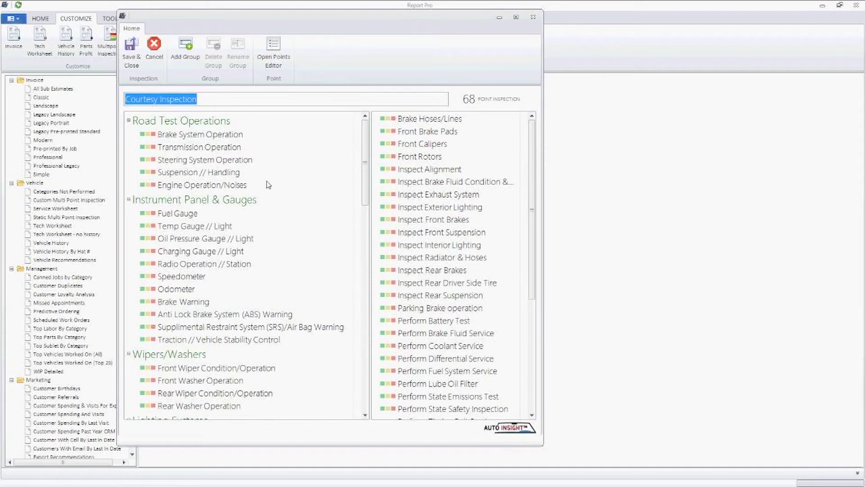
click(198, 135)
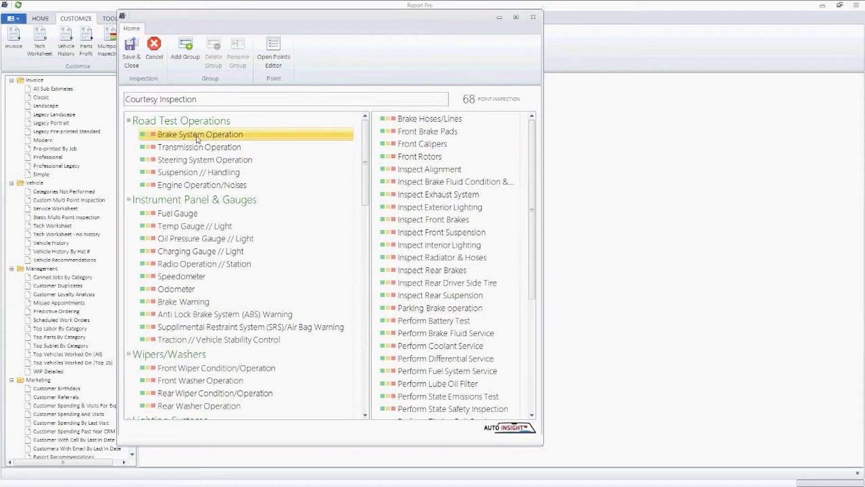
drag(197, 138, 431, 173)
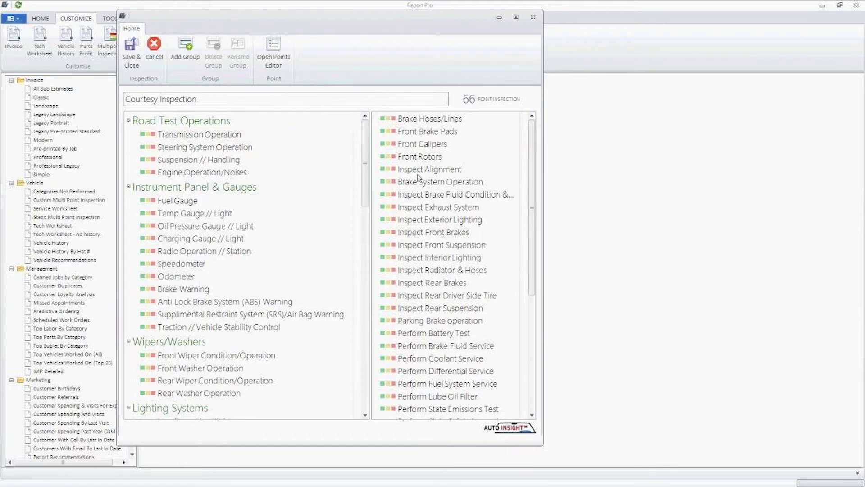
drag(430, 146, 195, 128)
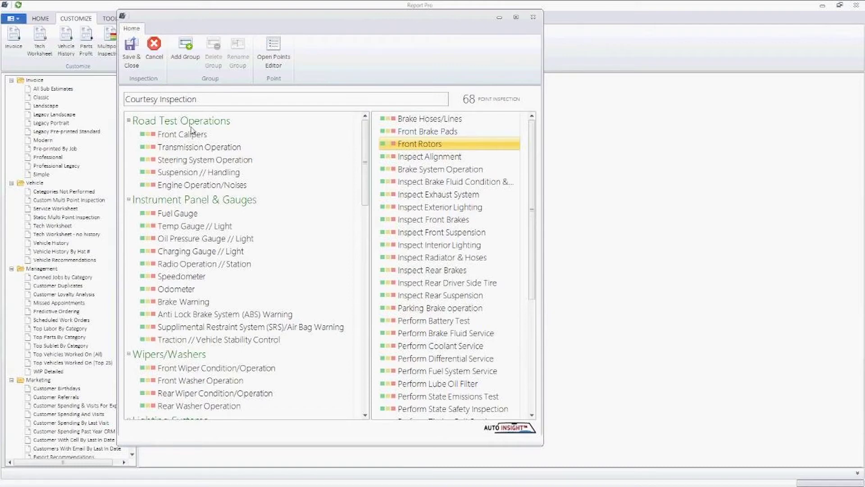
Step: Open the Front Calipers point for editing and set its associated category to Brakes Front
click(186, 137)
double_click(186, 137)
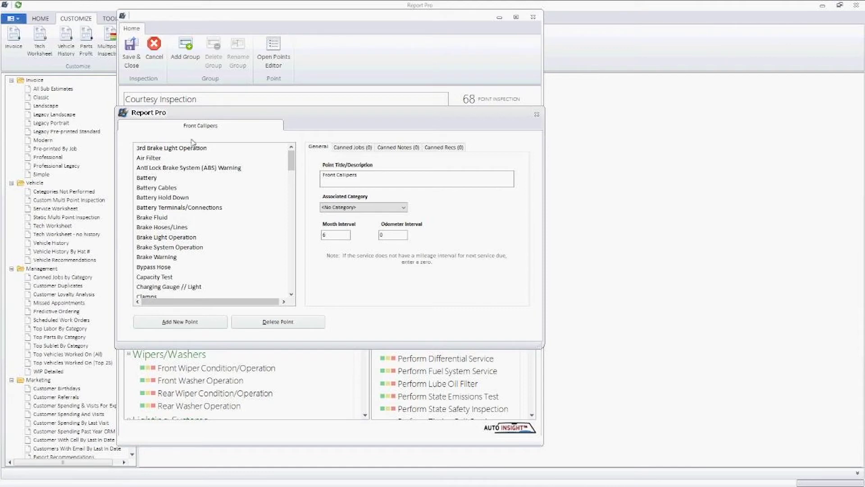
click(366, 206)
scroll(357, 284, down, 3)
scroll(357, 285, down, 4)
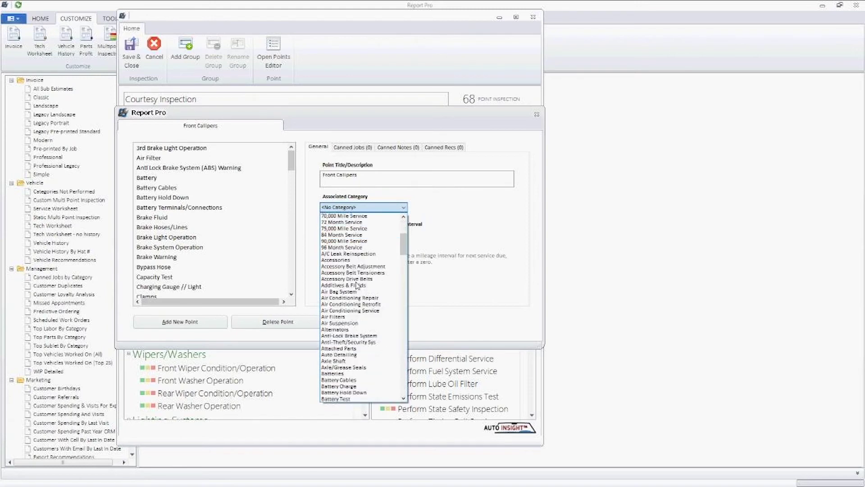
scroll(352, 356, down, 2)
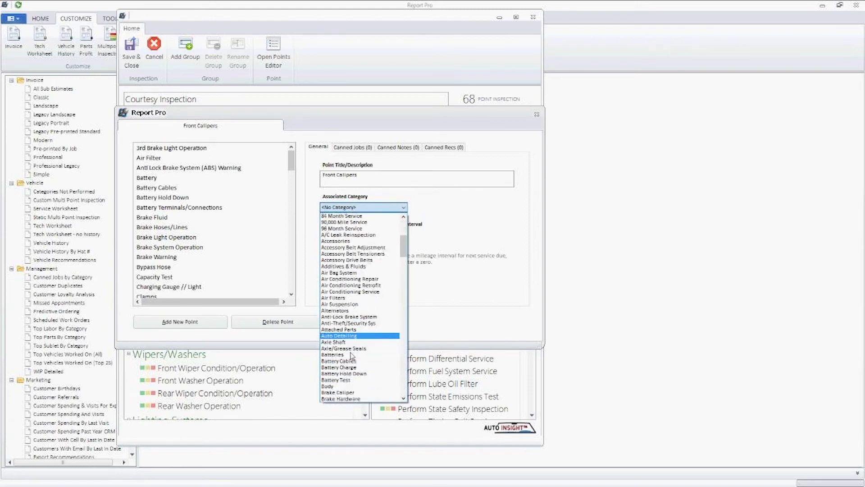
scroll(352, 356, down, 3)
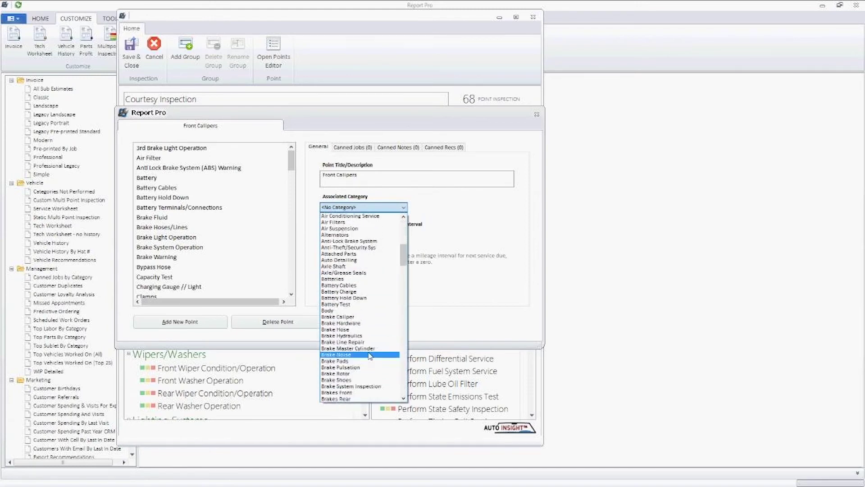
scroll(366, 356, down, 2)
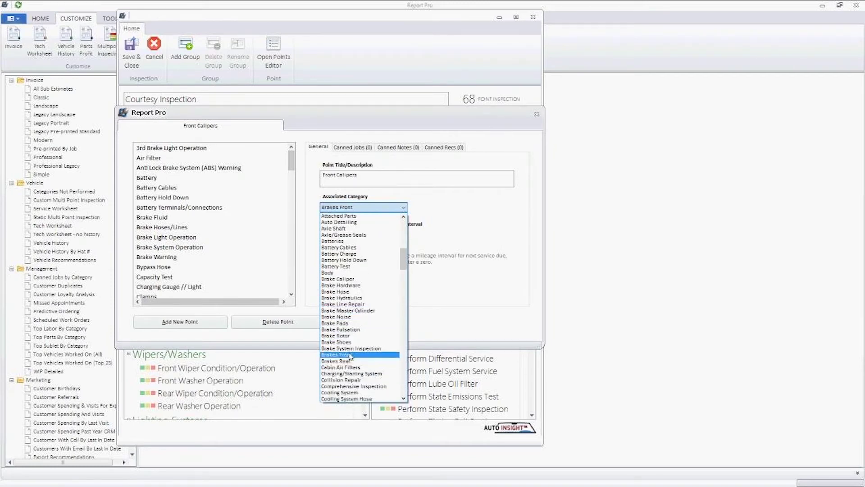
click(365, 354)
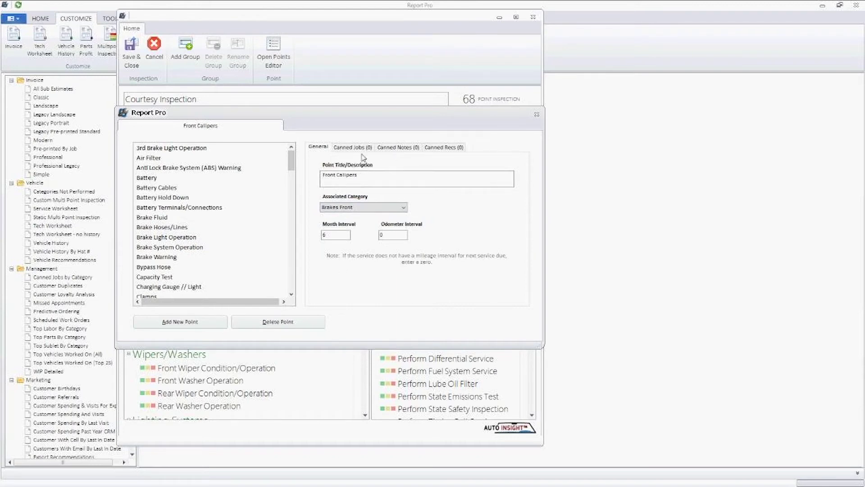
Step: Set the Front Calipers point's month interval to 24 and its odometer interval to 24000
double_click(336, 235)
text(24)
double_click(396, 235)
text(24000)
Step: Search the canned jobs for "brake" and link Adjust Brake System, Front Brakes1, Front Brakes11, Front Brakes2 and Front Brakes22 to the point
click(348, 148)
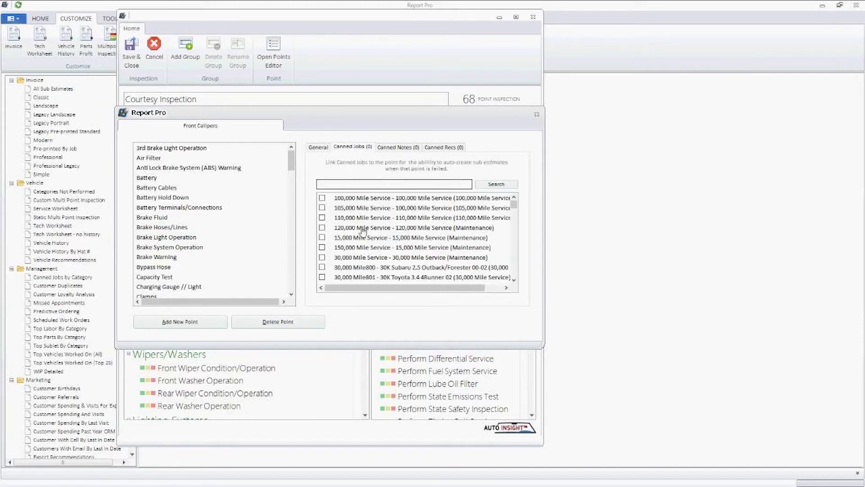
click(350, 185)
text(0rake)
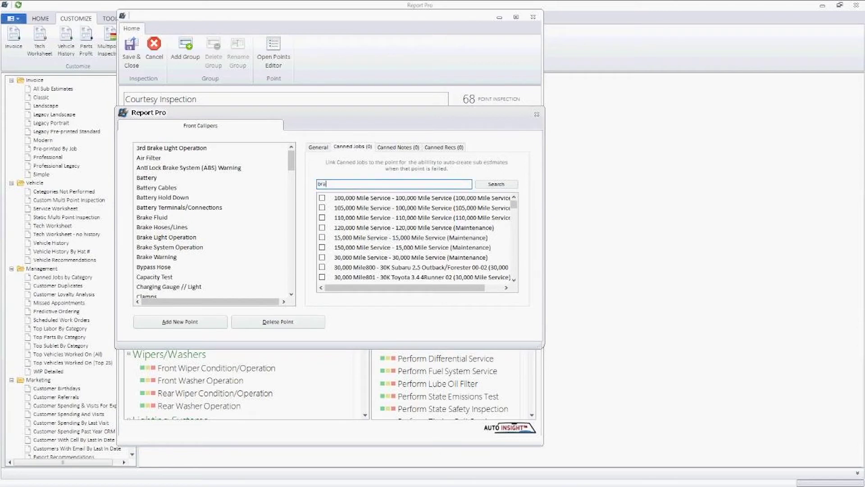
key(Return)
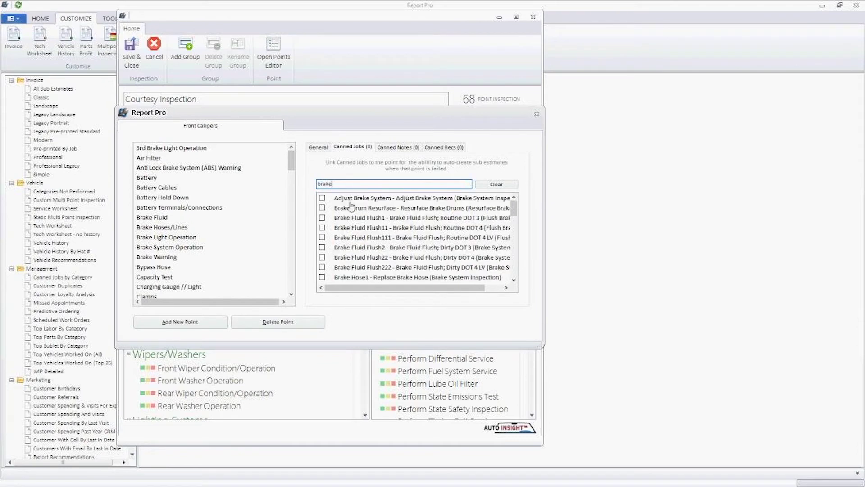
click(322, 198)
scroll(343, 222, down, 2)
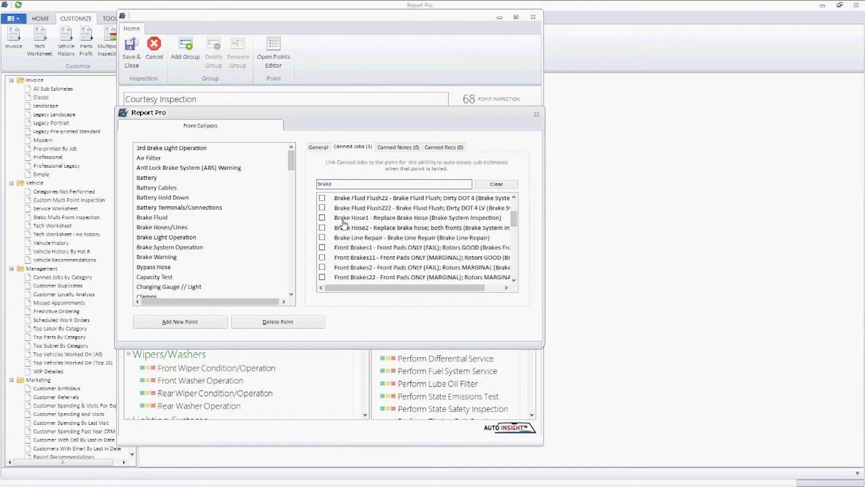
click(322, 248)
click(322, 257)
click(322, 267)
click(322, 278)
Step: Add a canned note to the Front Calipers point with the short title "Caliper Frozen"
click(395, 149)
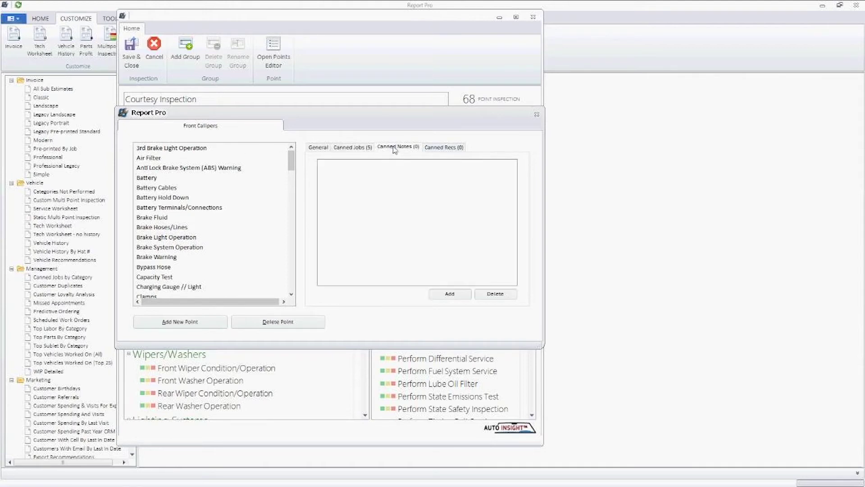
click(462, 298)
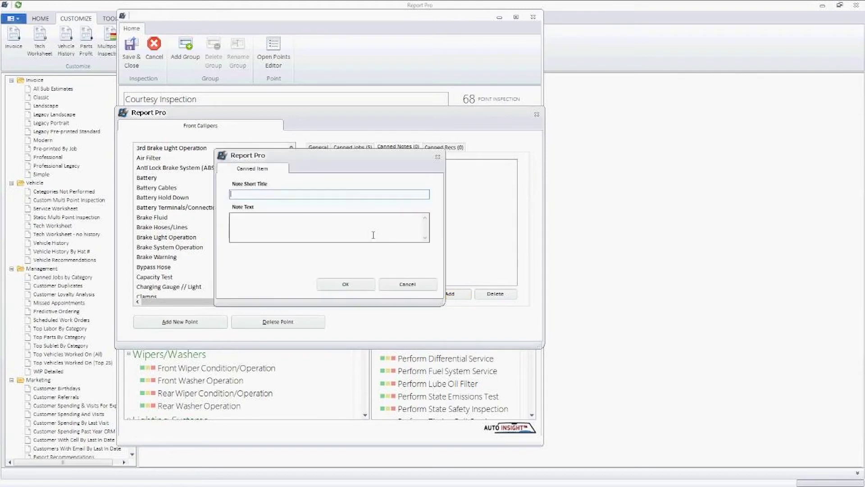
text(Note)
key(BackSpace)
key(BackSpace)
key(BackSpace)
key(BackSpace)
text(Caliper)
text( Fron)
text(en)
key(Tab)
Step: Set the canned note's text to "The front caliber is locked up and causing premature wear of your brake pads and rotors." and save it
text(The f)
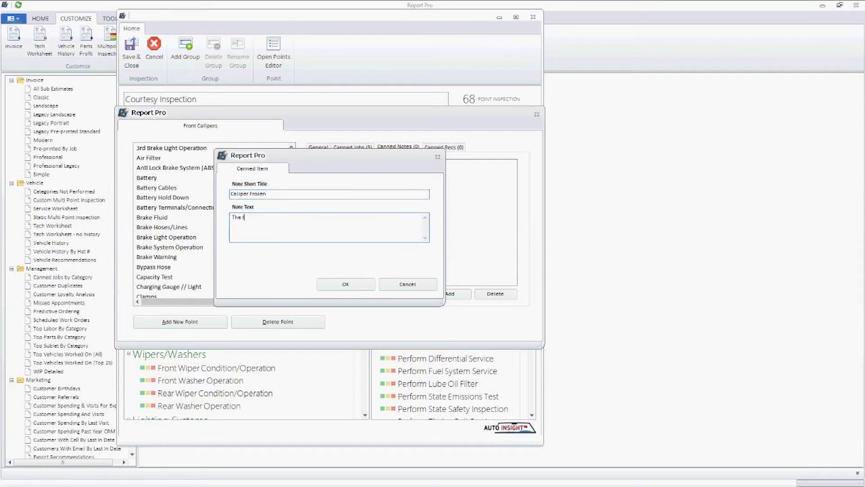
text(ront caliber is locked up and s)
key(BackSpace)
text(causing premature wear of your )
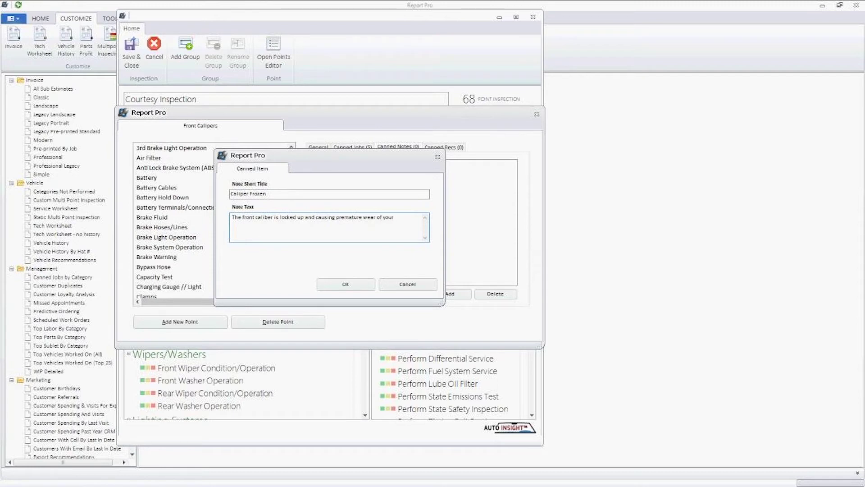
text(brake pads and rotors.)
click(344, 284)
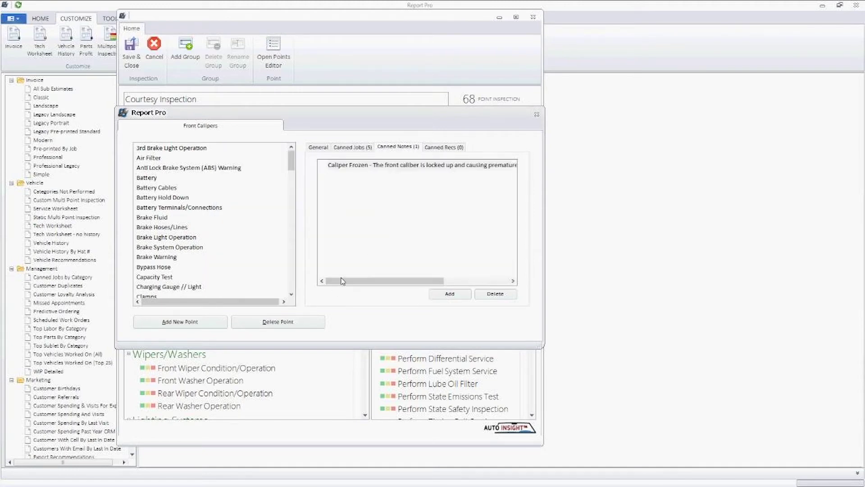
Step: Start a new canned recommendation for the Front Calipers point with the short title "Replace Front Calipers"
click(445, 147)
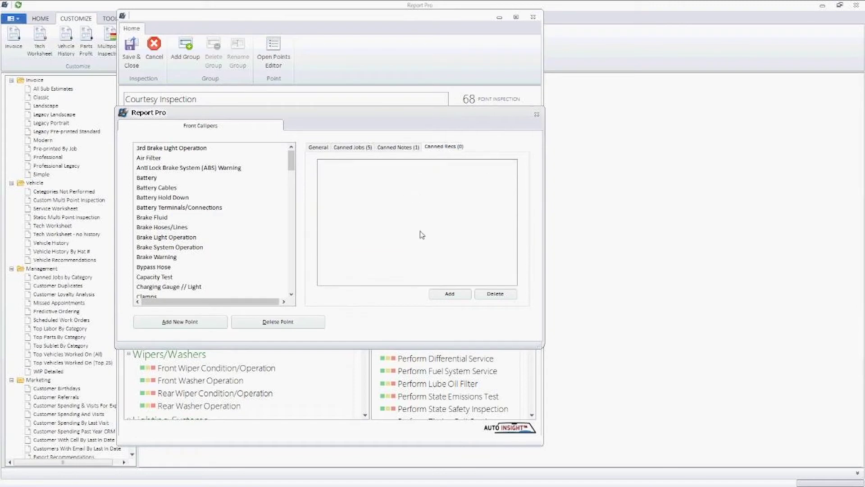
click(442, 295)
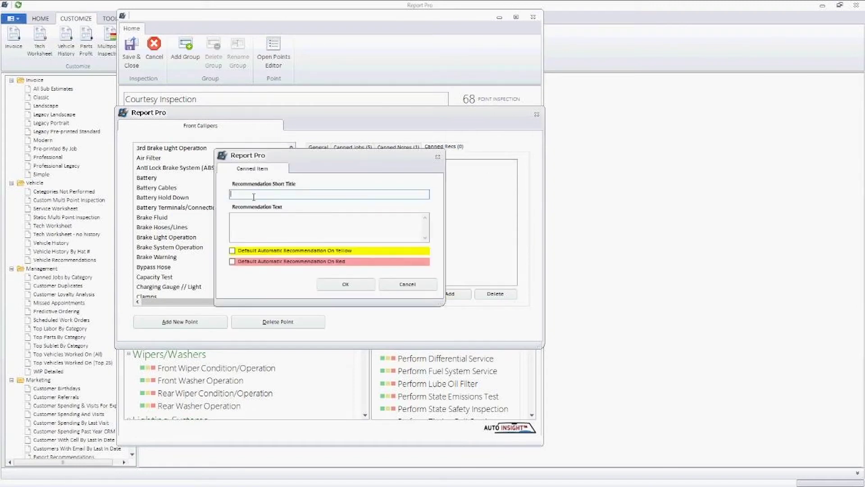
text(Replace Front Calipers)
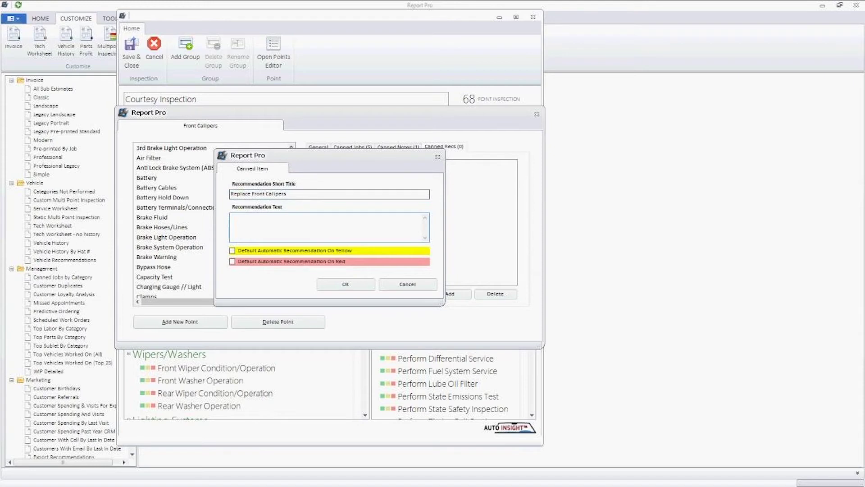
Step: Begin the recommendation text with "The calipers are one of the primary components of your braking system and control whether your car stops or not"
text(The calipers are one of the primary components of your brak)
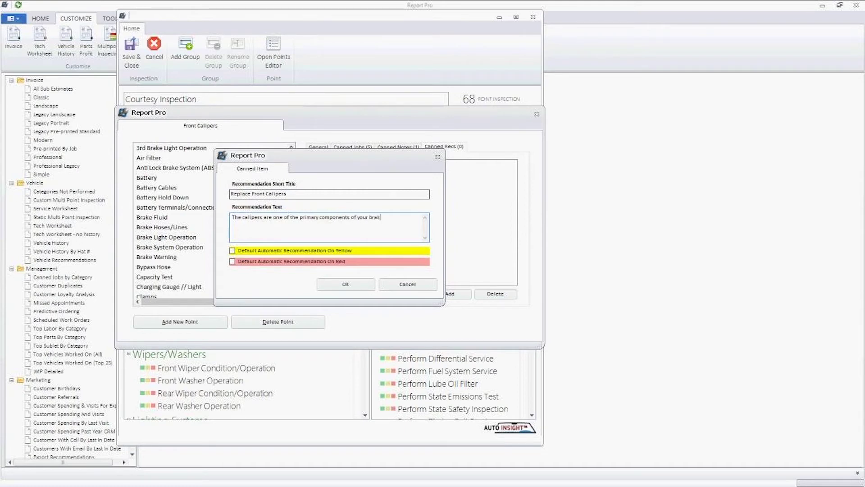
text(ing system)
text( and)
text( con)
text(tro)
text(l whether your)
text( car stops or not)
Step: Complete the recommendation text with the sentence "We recommend replacing your calipers today"
text(. We reco)
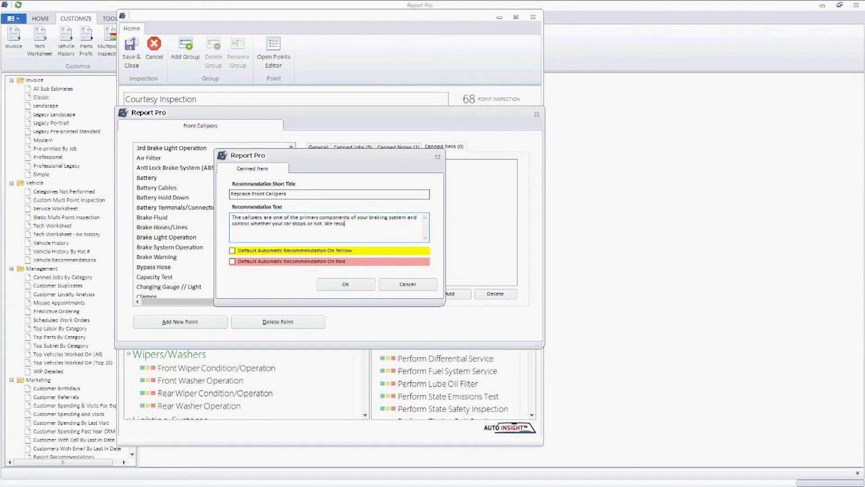
text(mmend replace)
key(BackSpace)
text(ig)
key(BackSpace)
text(ng your callipers today)
Step: Make the recommendation the default automatic one on red, save it and close the points editor
click(250, 262)
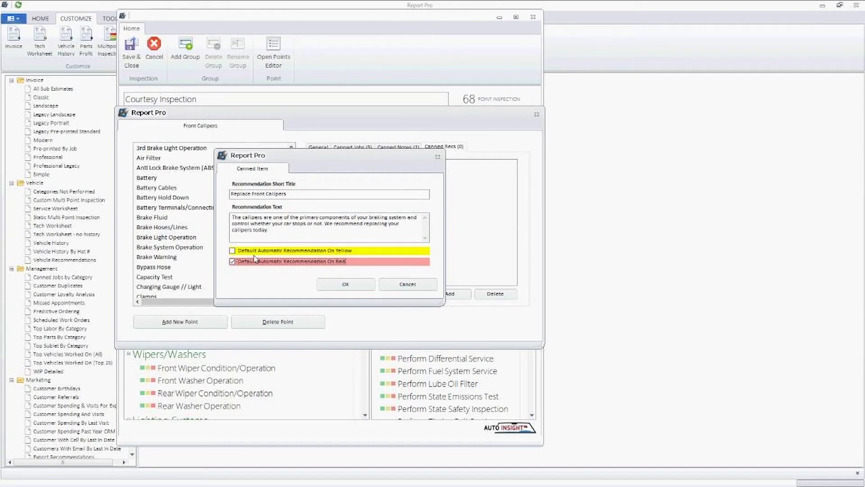
click(344, 284)
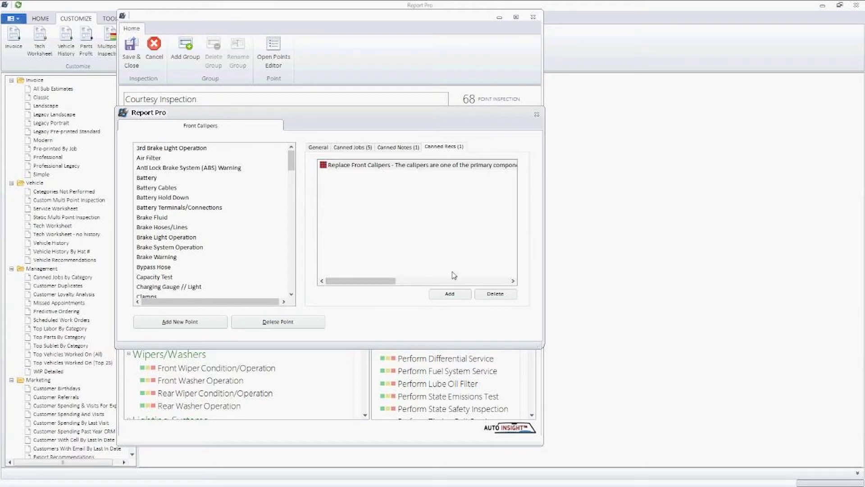
drag(391, 281, 251, 276)
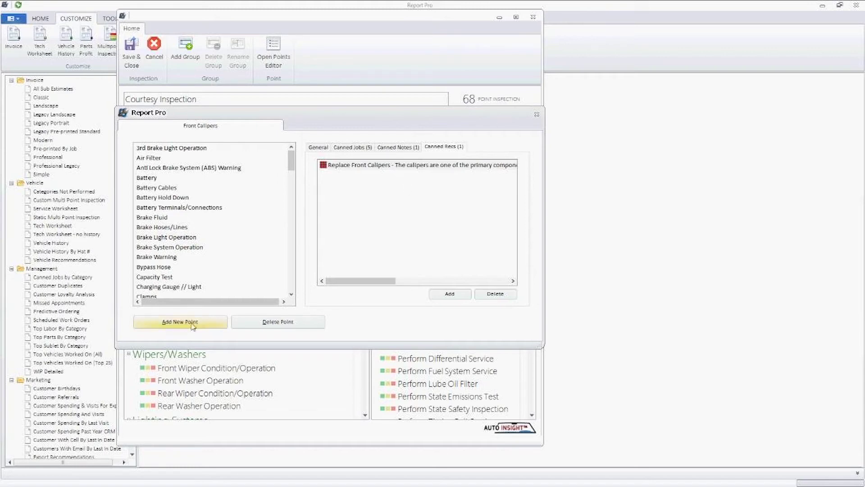
click(537, 114)
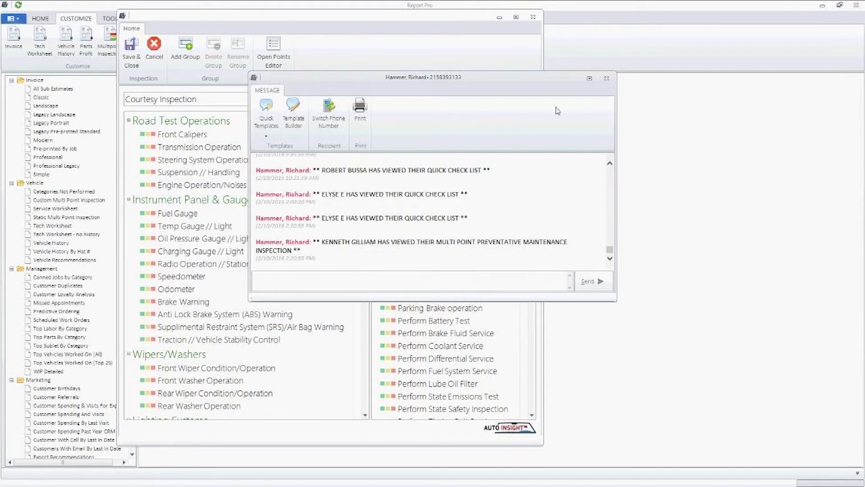
Step: Close the open text conversation and open Team Chat from Message Manager, moving the chat window higher up
click(606, 80)
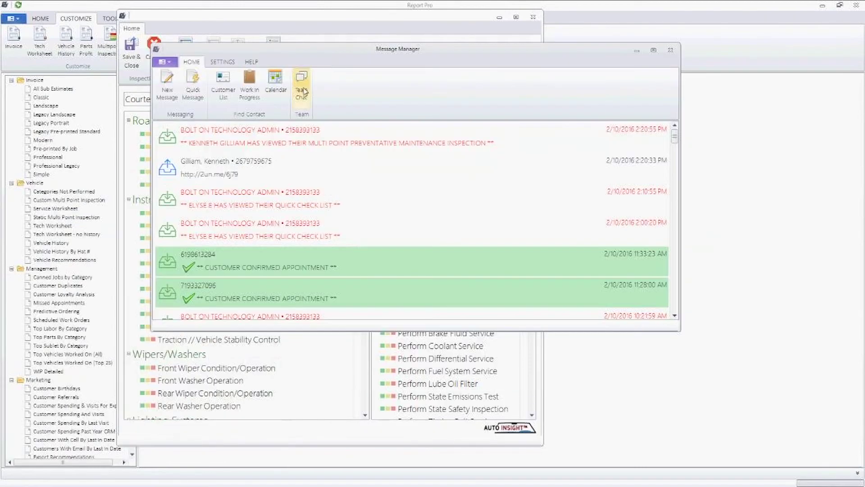
click(302, 93)
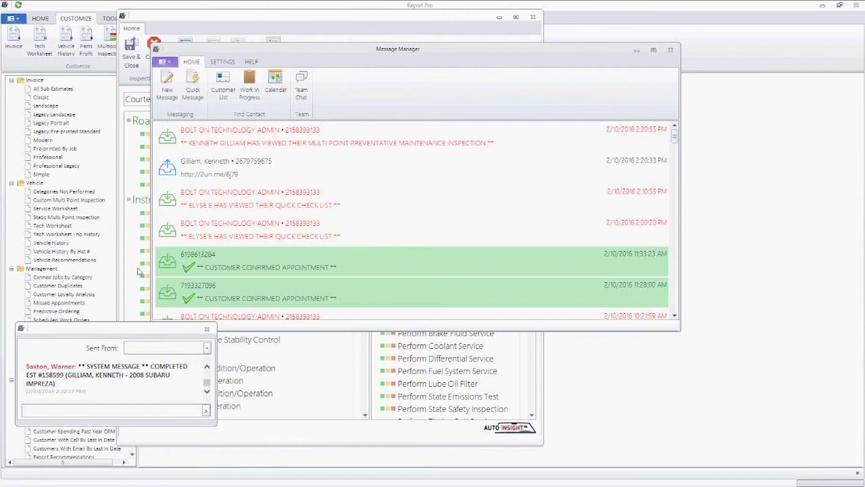
drag(110, 327, 109, 231)
Step: Choose a team member as the sender and post the test message "lkjdklsfjgksldrfg" in Team Chat
click(207, 256)
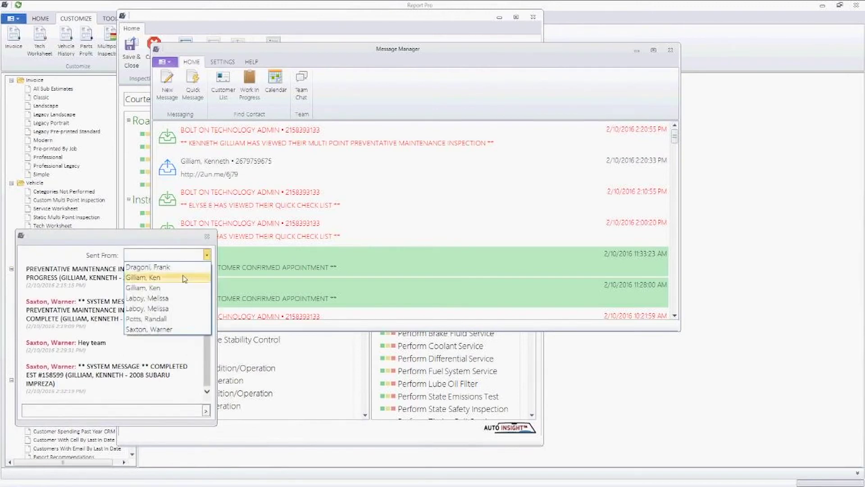
click(184, 277)
click(92, 411)
text(kjdklsfjgksldrfg)
key(Return)
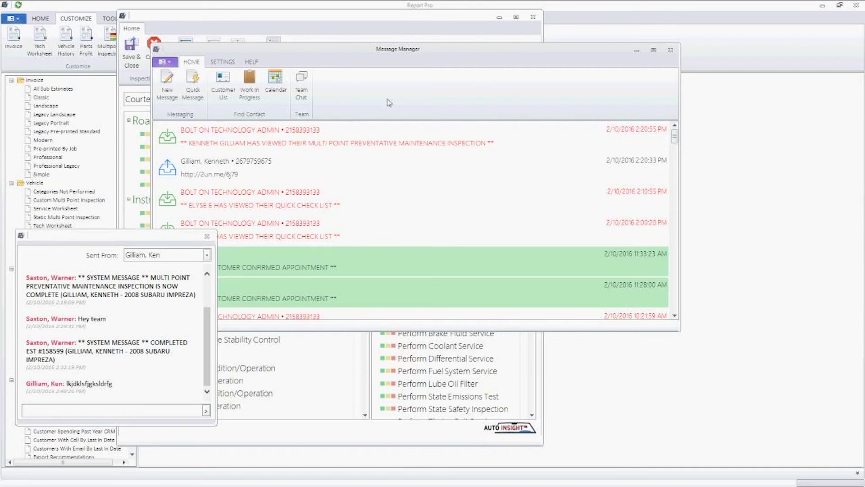
Step: Close the Courtesy Inspection editor and the Inspections window
click(379, 26)
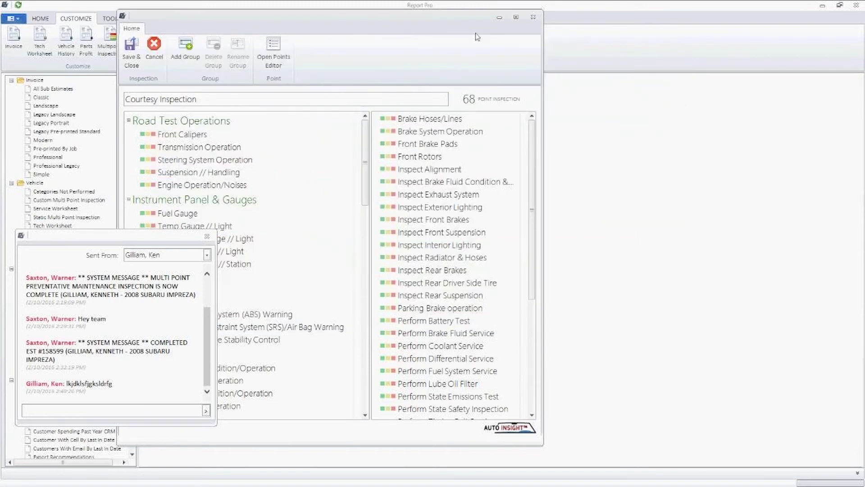
click(534, 18)
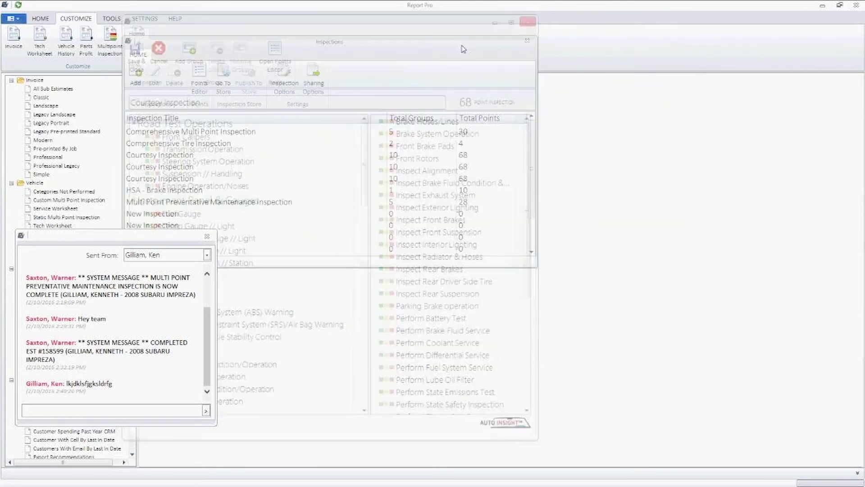
click(527, 41)
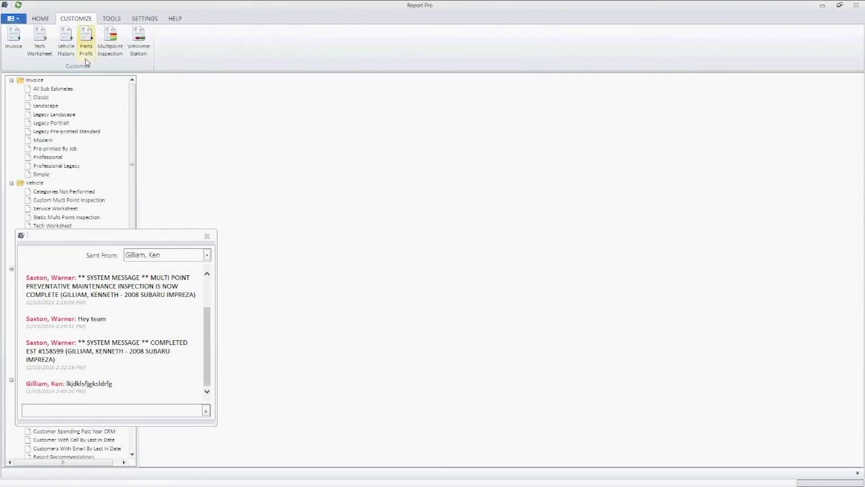
Step: Open the Welcome Station customization and mark the first fifteen popular jobs, from 100,000 Mile Service through 60,000 Mile Service
click(138, 43)
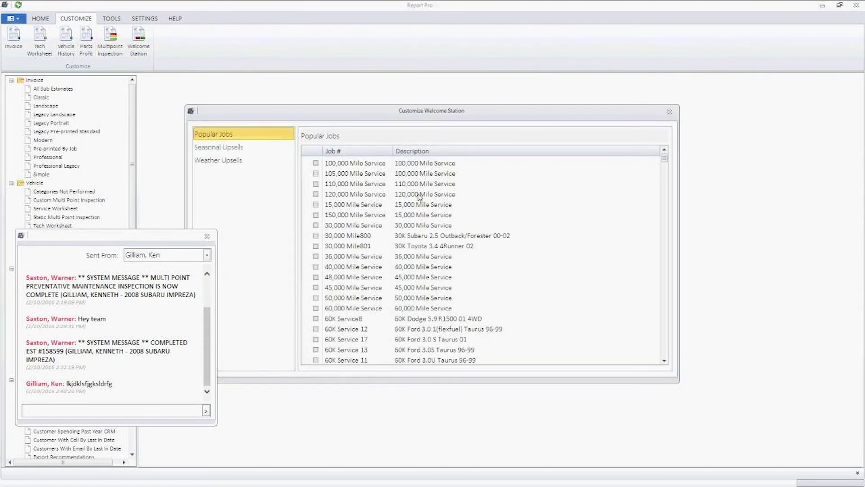
drag(401, 113, 473, 51)
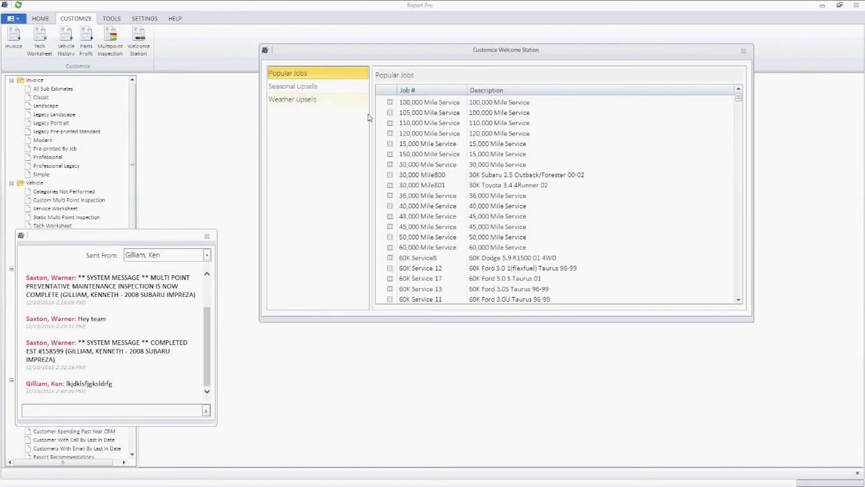
drag(743, 101, 694, 102)
click(391, 103)
click(390, 113)
click(390, 123)
click(391, 133)
click(390, 143)
click(391, 154)
click(390, 165)
click(390, 175)
click(391, 185)
click(391, 196)
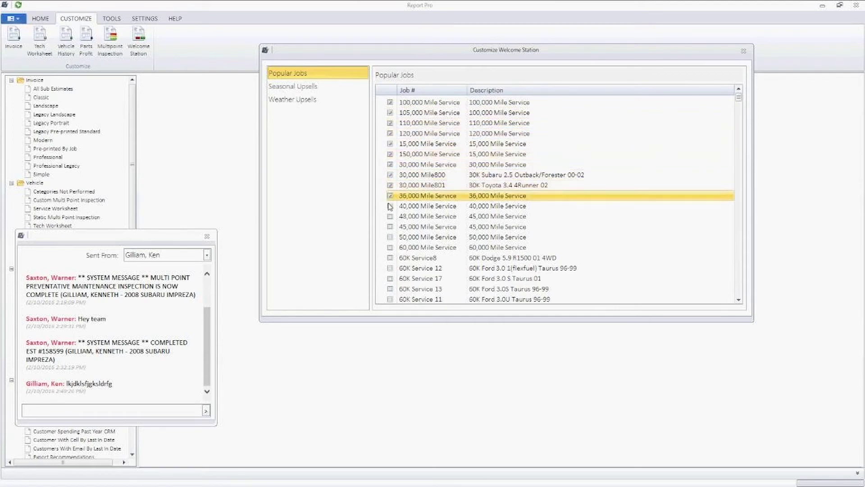
click(390, 206)
click(390, 217)
click(390, 227)
click(390, 237)
click(391, 247)
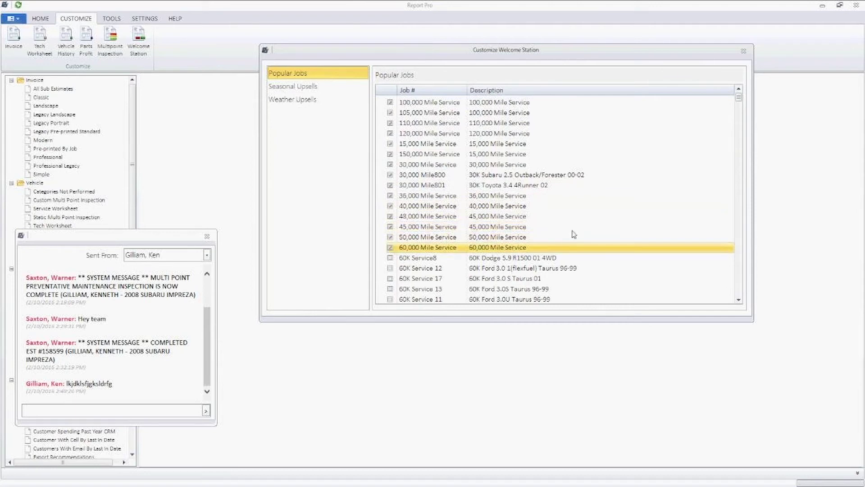
Step: Review the summer and winter seasonal upsells and the weather upsells, and close the Welcome Station customization and Team Chat
click(324, 86)
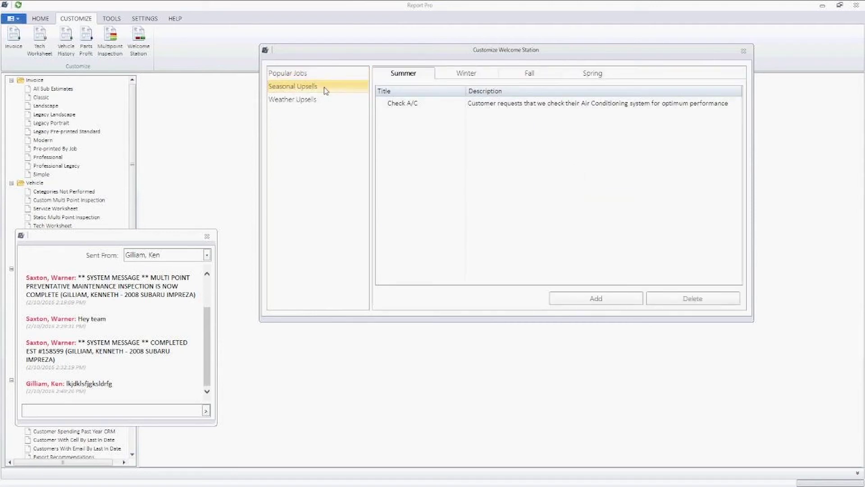
click(468, 80)
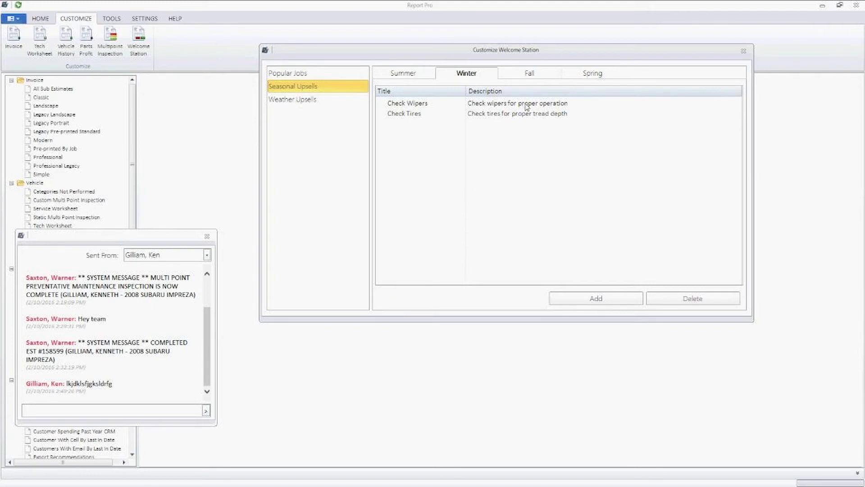
click(318, 103)
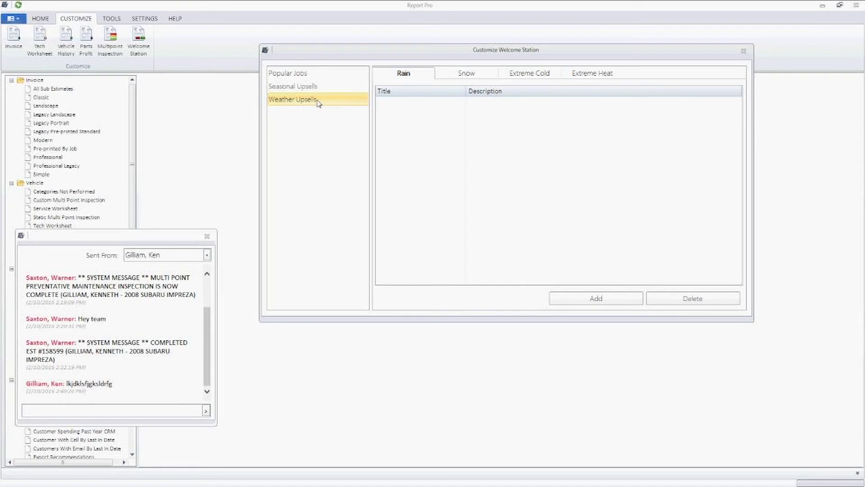
click(318, 104)
click(750, 53)
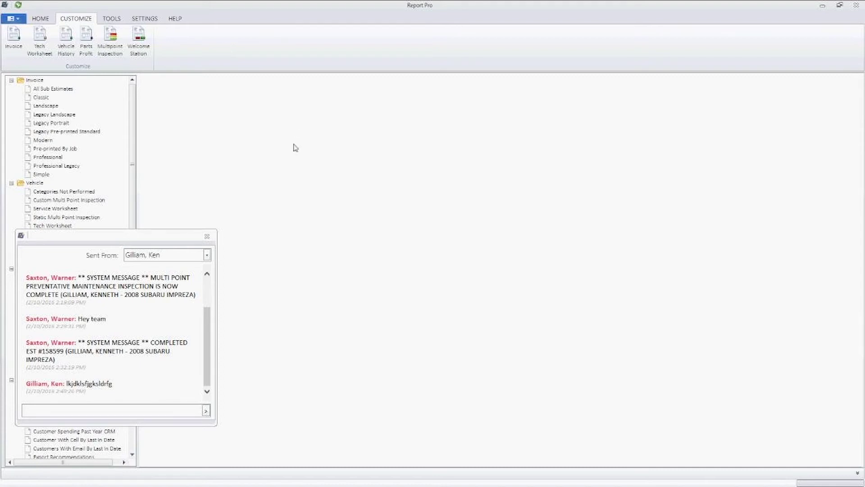
click(207, 235)
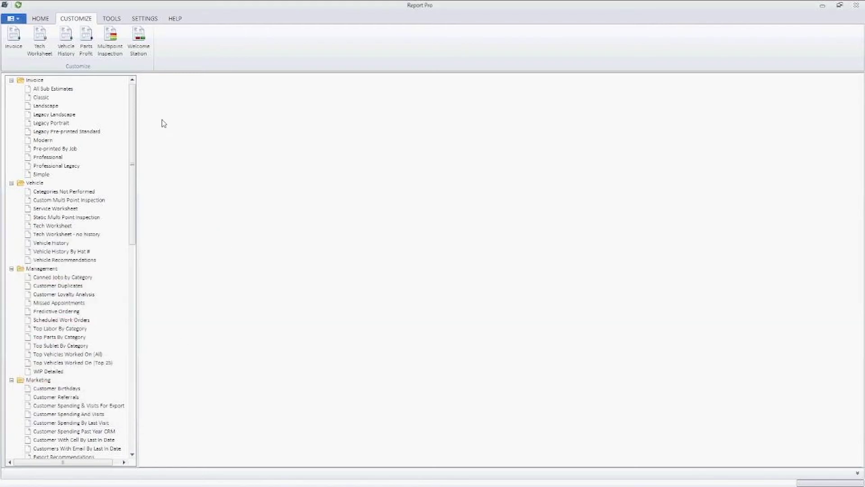
Step: Open the multipoint inspection settings and review the options for adding work order labor to new inspections
click(112, 44)
drag(445, 134, 383, 92)
click(365, 138)
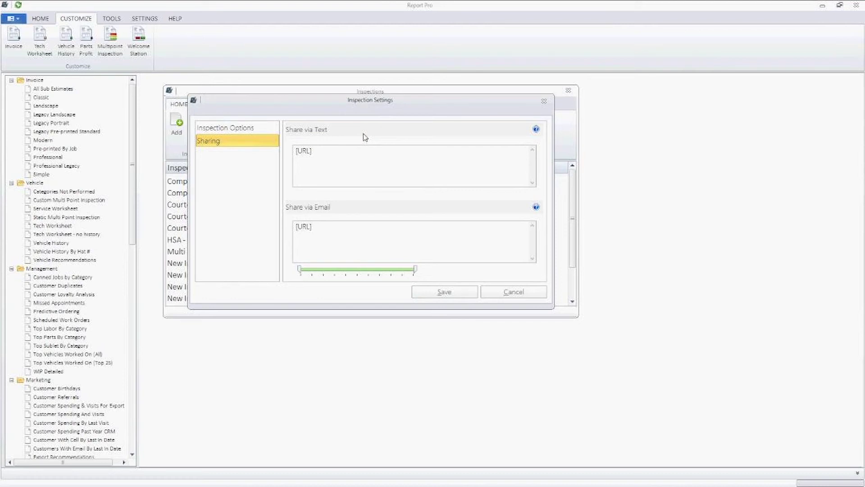
click(247, 130)
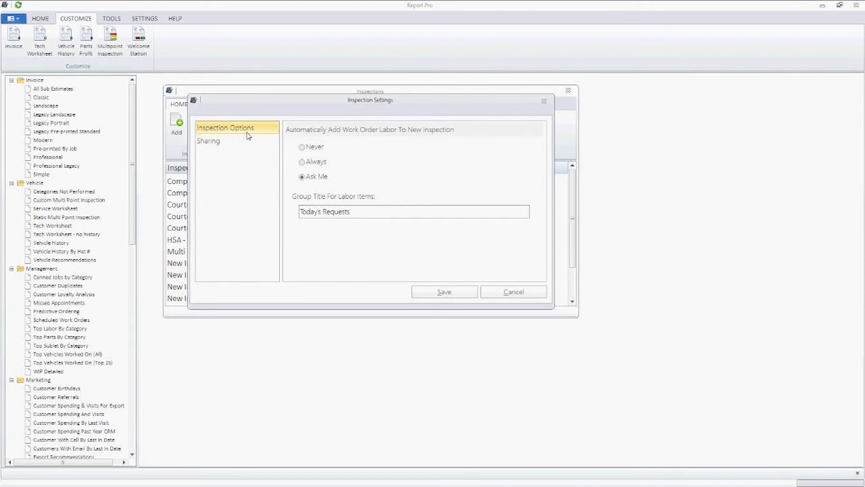
Step: Return to the Sharing settings and view the wildcards available for the Share via Text message
click(243, 140)
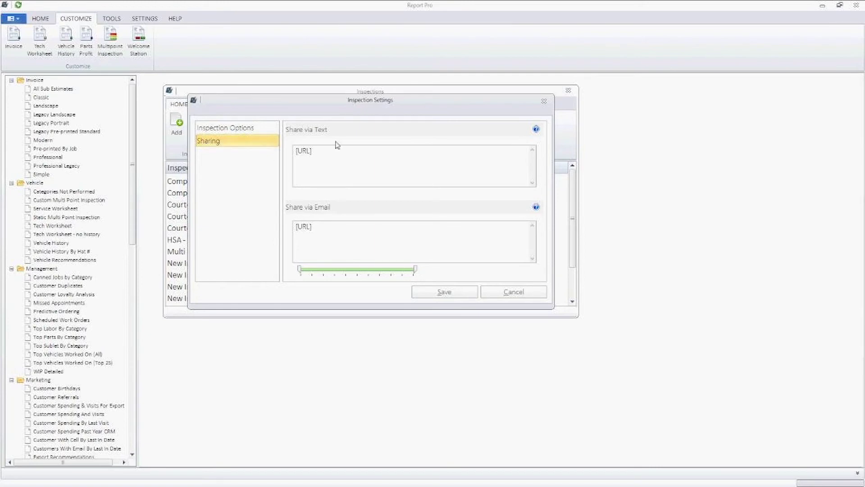
click(535, 129)
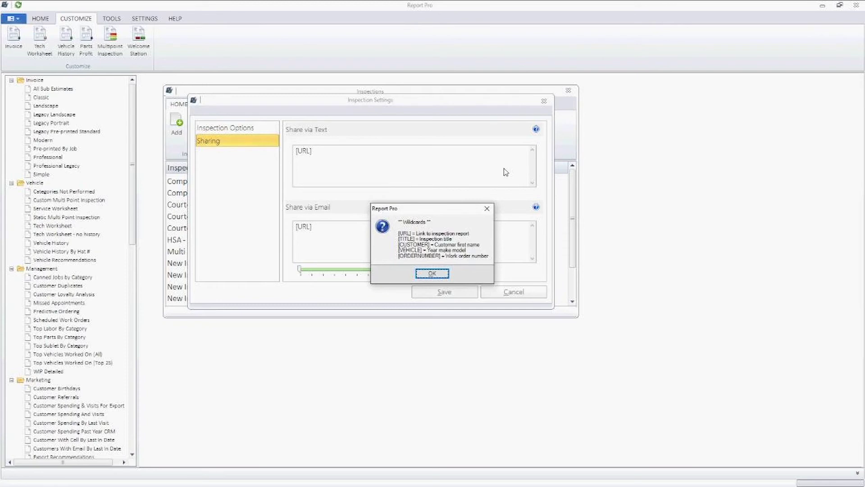
click(432, 273)
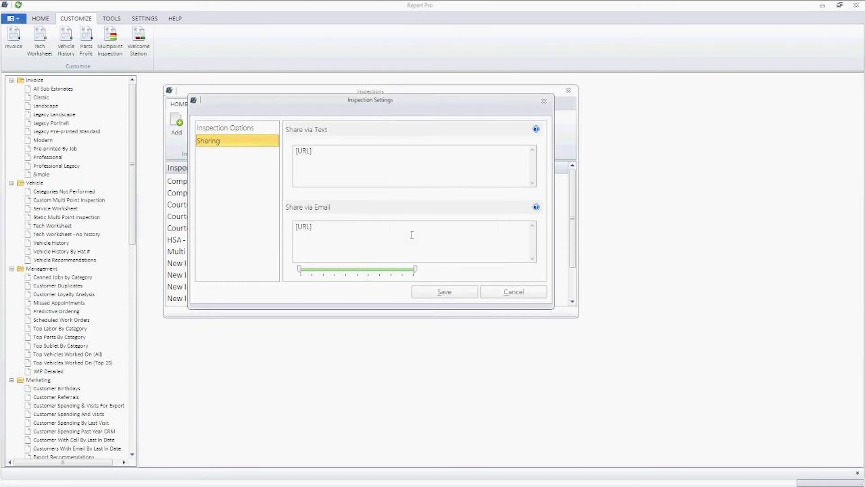
Step: Edit the Share via Text message to read "Hi [CUSTOMER] here is a link to your [TITLE] [URL]"
key(Home)
text(Hi )
text([CUS)
text(TOMER)
text(] her)
text(e is a)
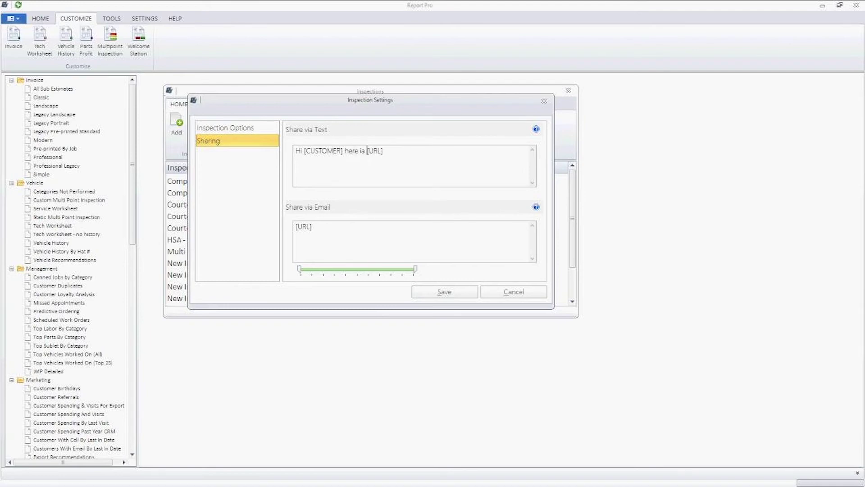
text( link to your)
text([TITLE])
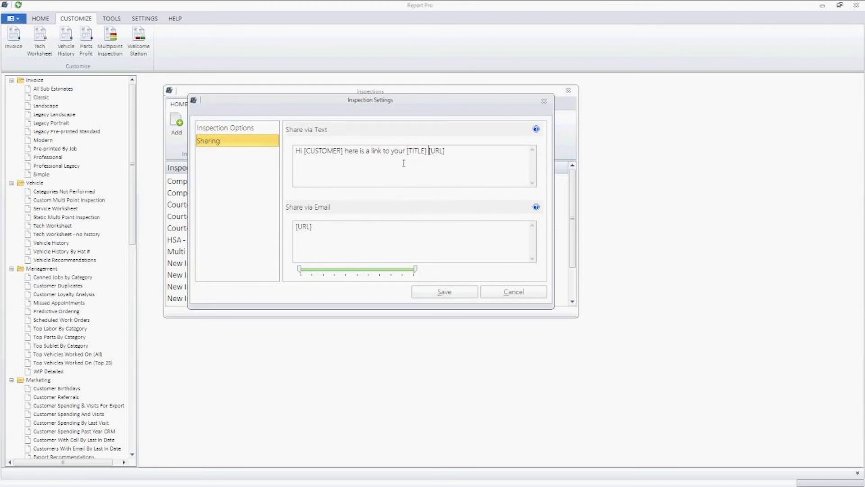
Step: Check the Share via Text wildcards, and insert "for your [VEHICLE]" between [TITLE] and [URL] in the text message
click(535, 129)
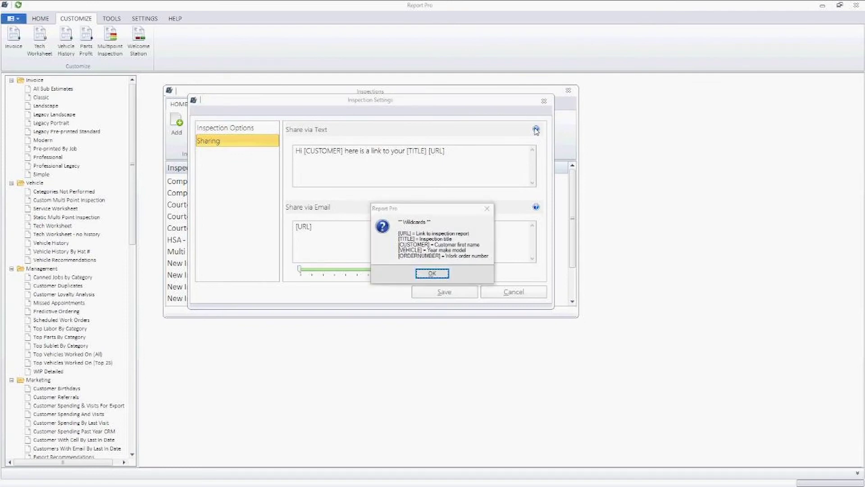
click(487, 208)
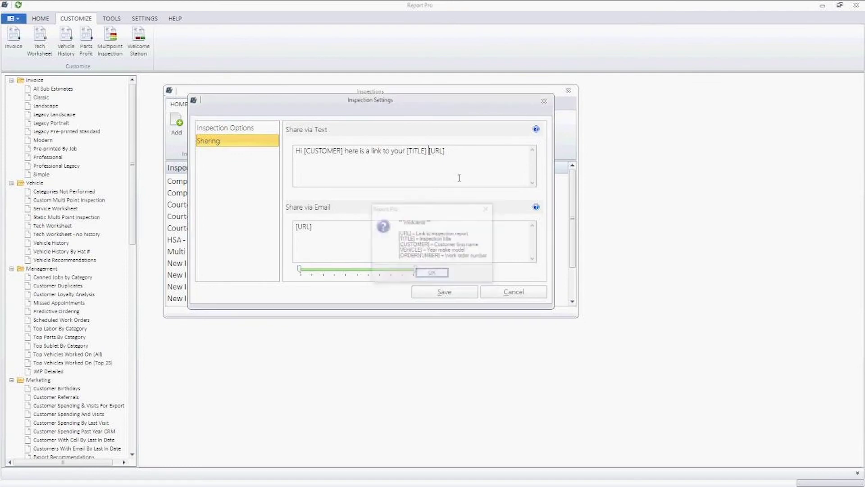
text(for your )
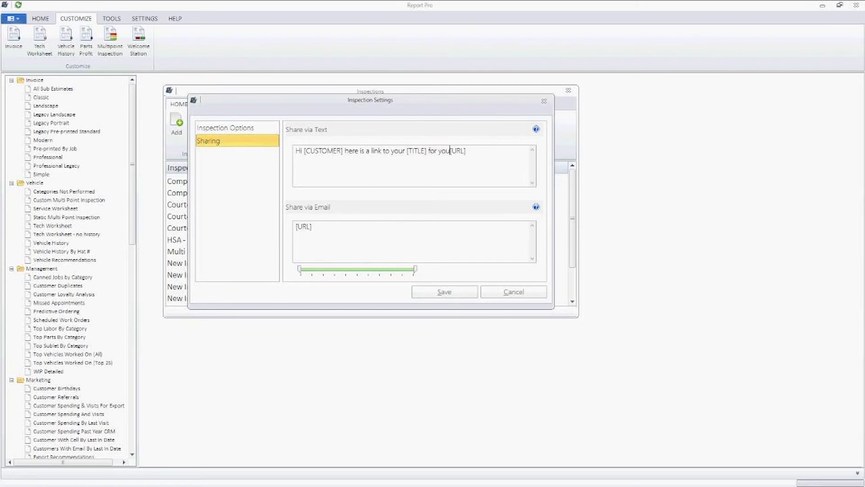
text([VEHICLE)
text(V)
key(BackSpace)
text(])
key(BackSpace)
Step: Add a second line to the Share via Text message: "Please review this inspection and a service advisor will call to review it with you."
key(Return)
text(Please review this inspection and a service advisor will call )
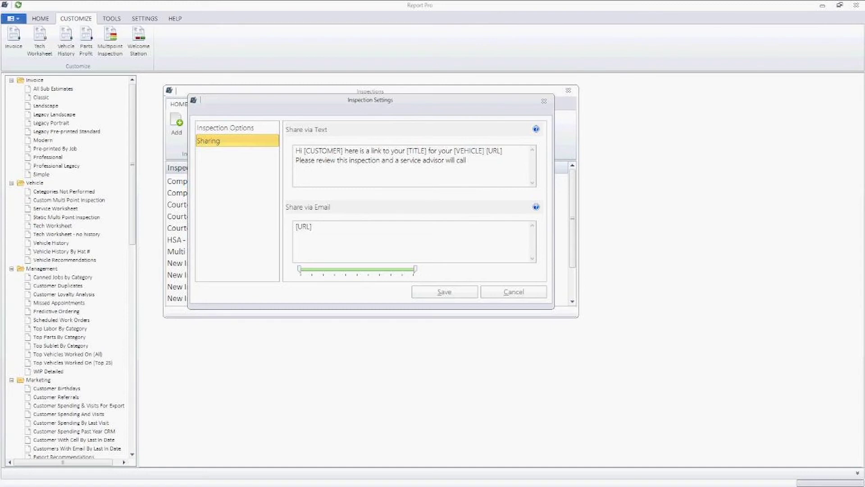
text(to review it with you.)
Step: Copy the whole Share via Text message and replace the Share via Email message with it
key(ctrl+a)
key(ctrl+c)
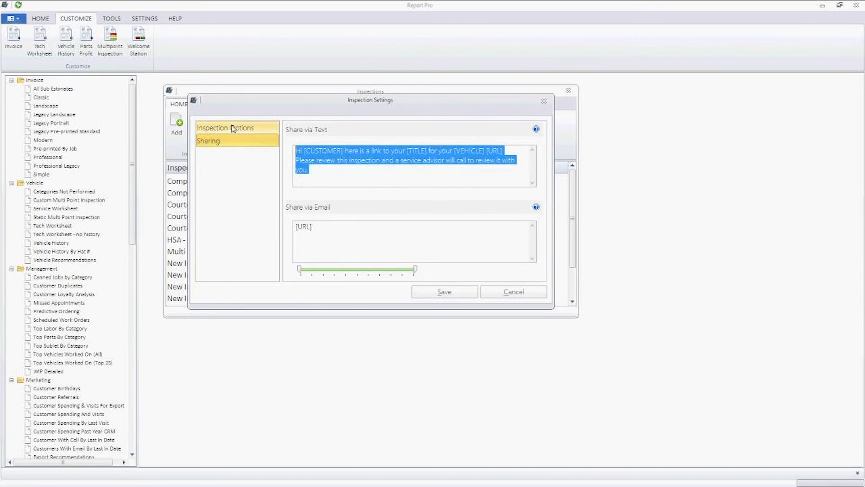
click(340, 239)
key(ctrl+a)
key(ctrl+v)
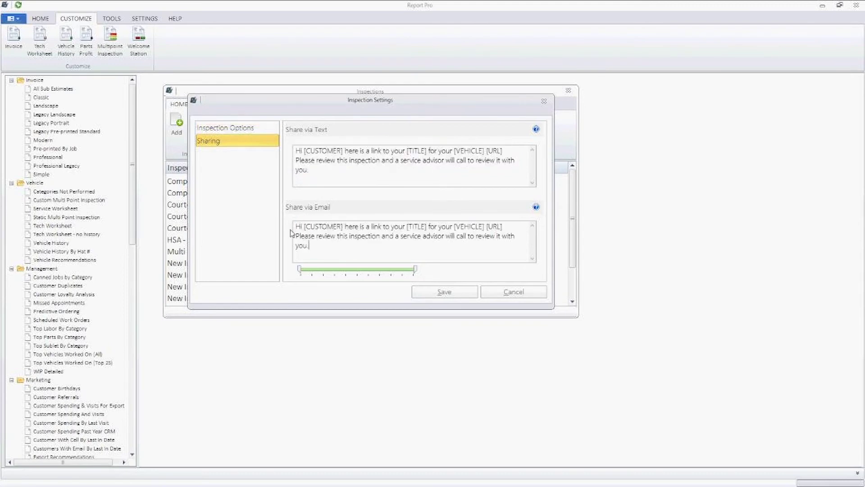
Step: End the Share via Email message with "Regards," and "The Bolt On Technology Service Team" on separate lines, and save the inspection settings
key(Return)
text(Regards,)
key(Return)
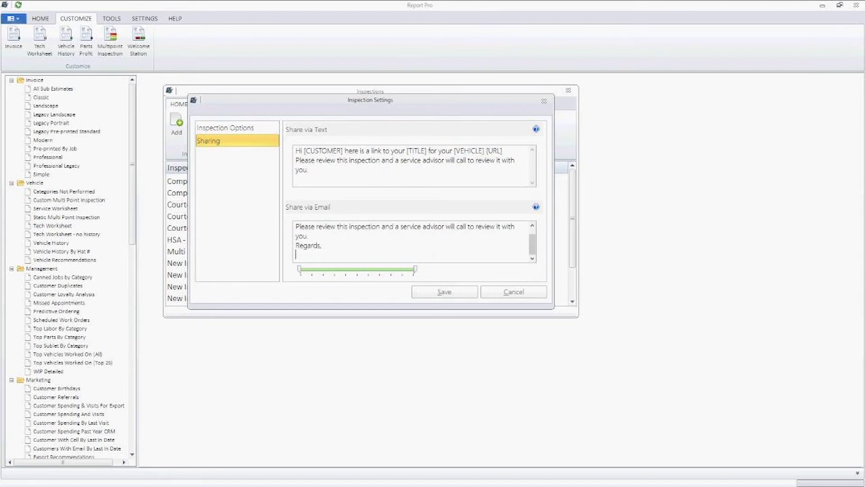
text(The Bolt On Technology)
text(Service)
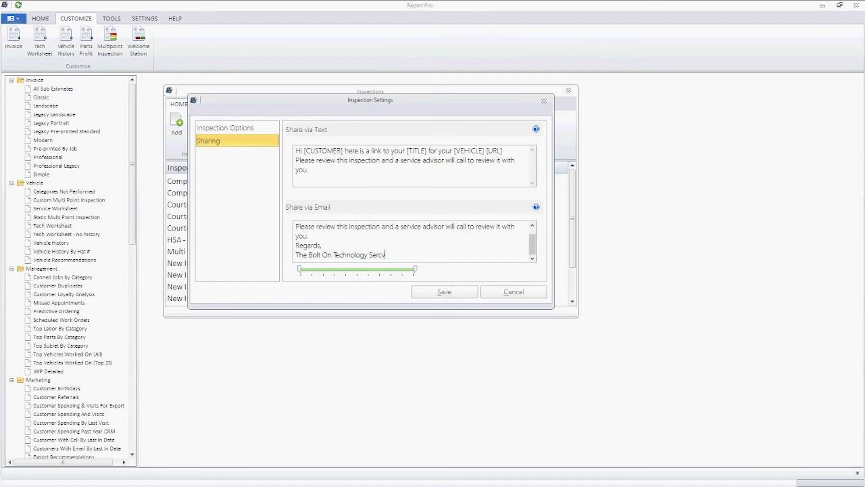
text( Team)
click(413, 292)
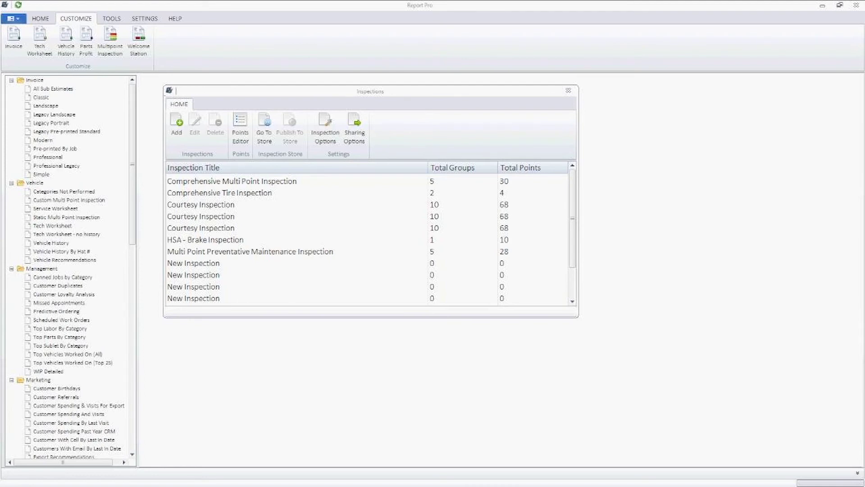
Step: Reopen the multipoint inspection sharing options to review both saved messages, and close the settings and the Inspections window
click(567, 90)
click(110, 40)
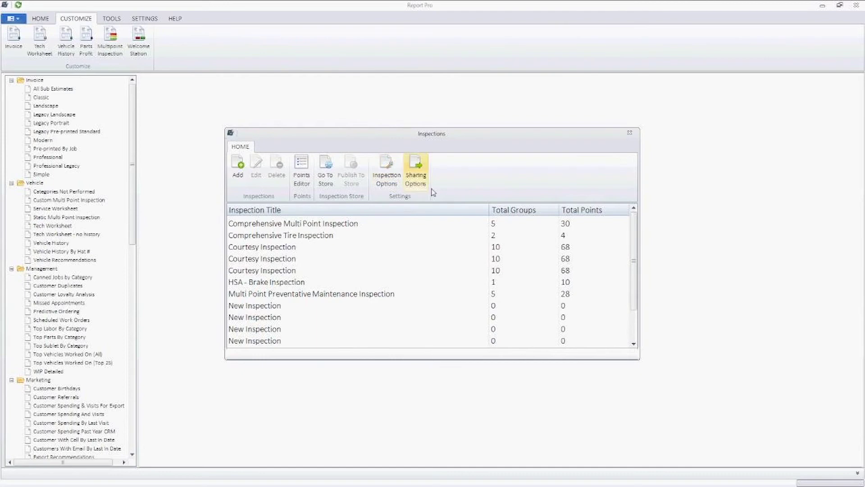
click(418, 185)
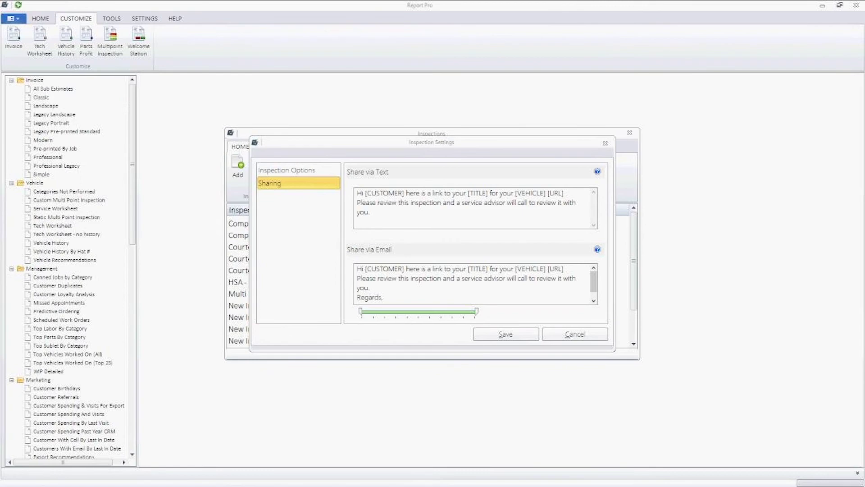
click(602, 144)
click(629, 133)
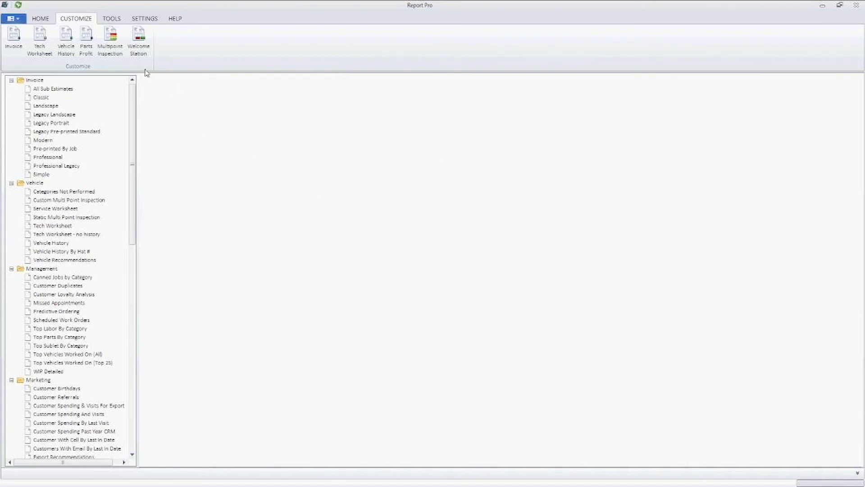
Step: Examine the [CUSTOMER], [TITLE], [VEHICLE] and [URL] wildcards in the saved Share via Text message, and close the inspection windows
click(114, 43)
click(415, 171)
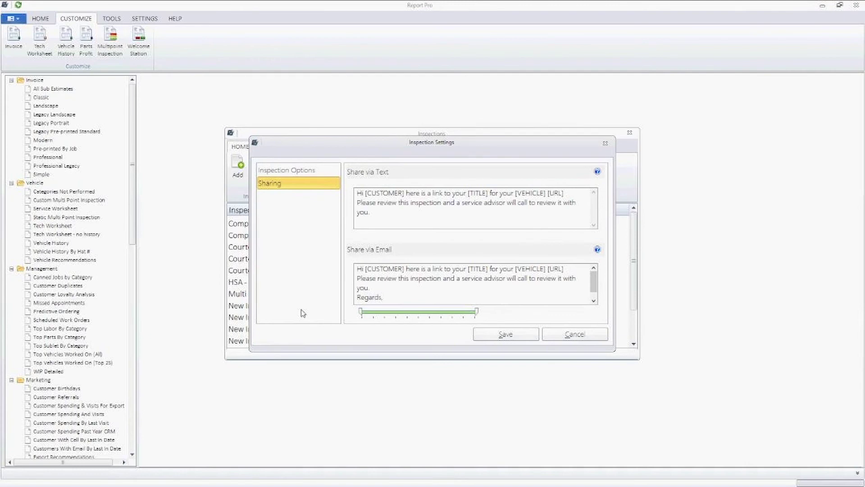
double_click(552, 194)
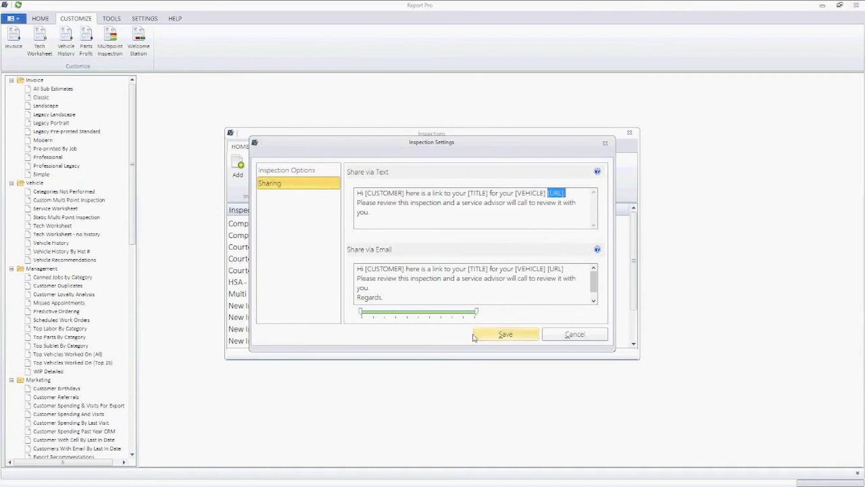
click(374, 195)
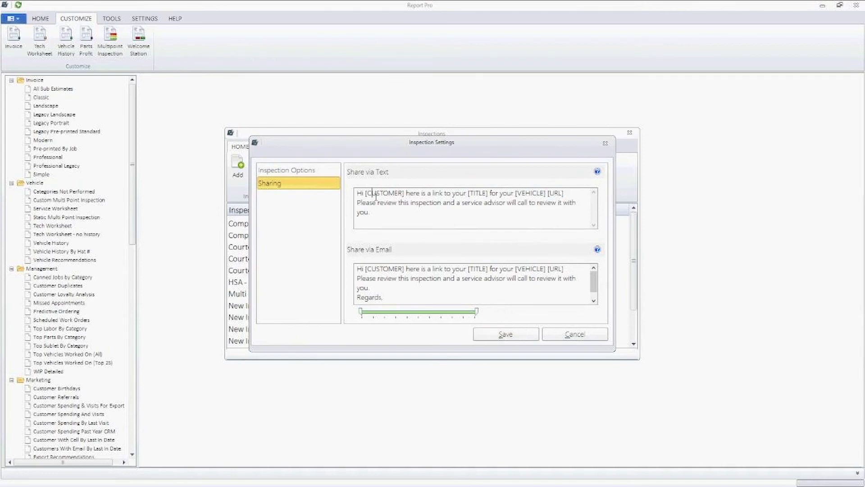
drag(365, 194, 410, 199)
drag(469, 197, 551, 197)
drag(549, 195, 578, 203)
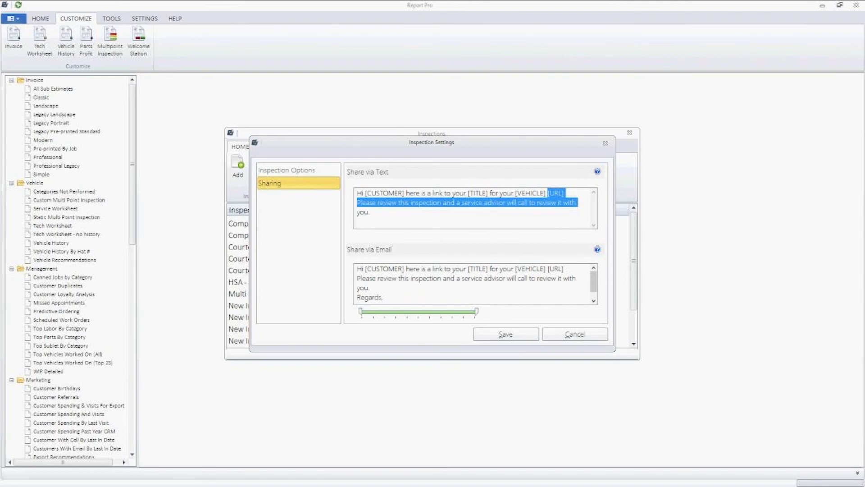
click(469, 223)
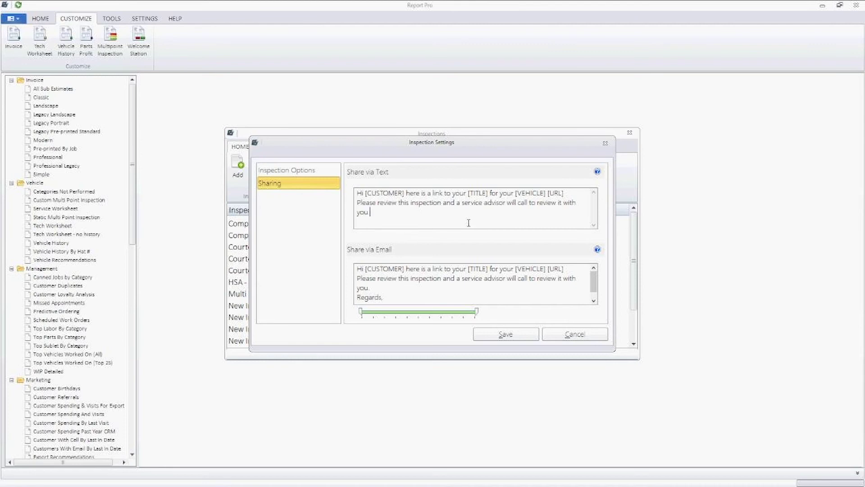
drag(460, 223, 283, 185)
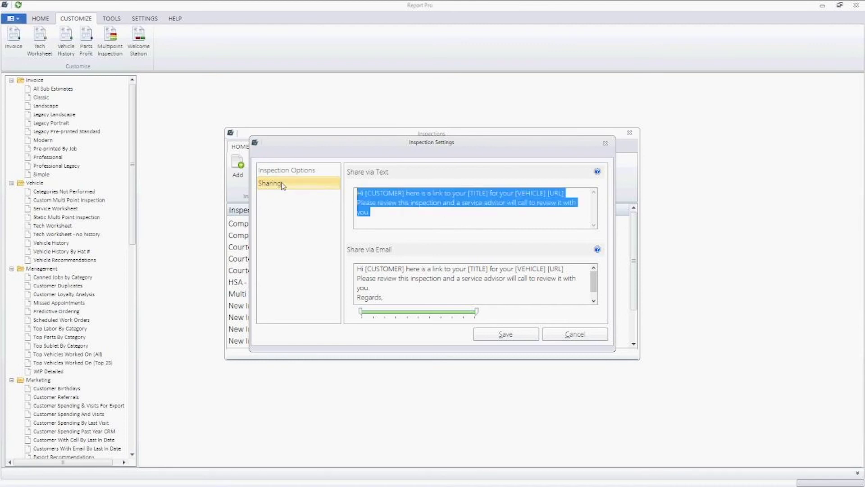
click(605, 144)
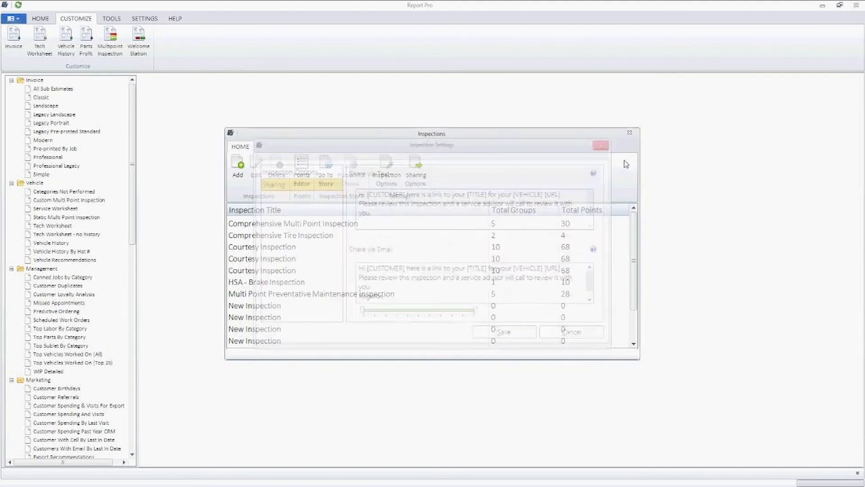
click(630, 132)
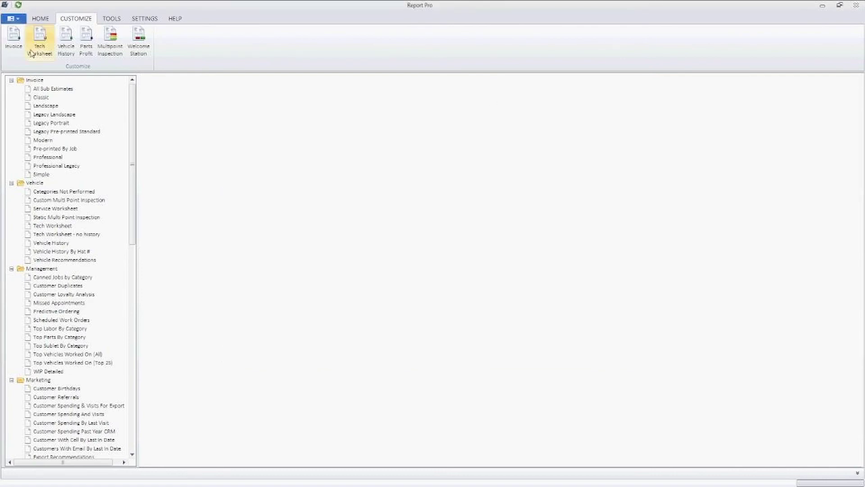
Step: Open the Inspection Manager and maximize its window
click(109, 21)
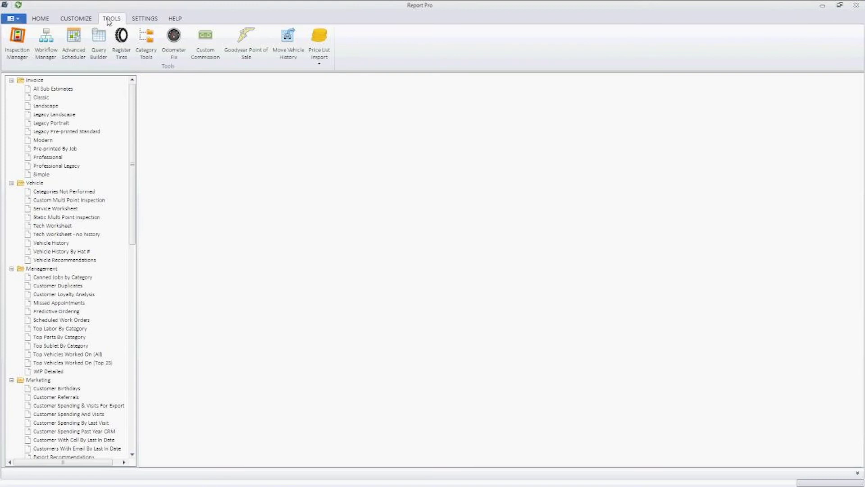
click(18, 57)
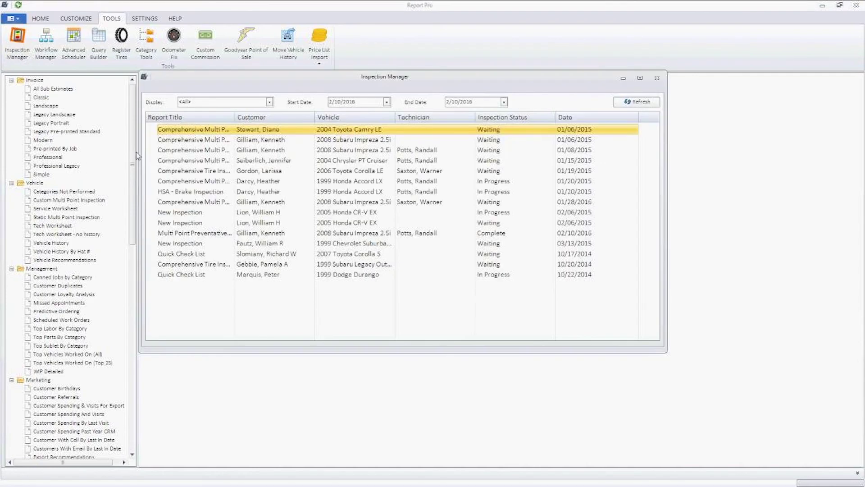
click(640, 77)
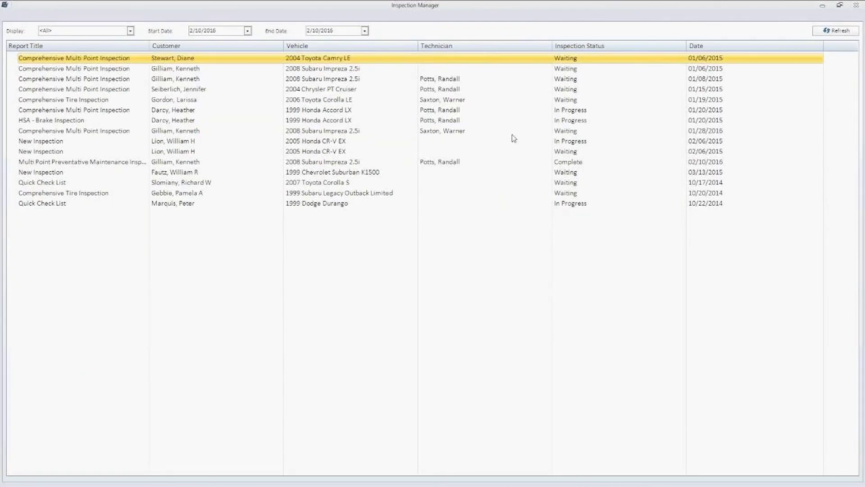
Step: Filter the inspection list by Waiting, by In Progress, and finally by Complete
click(130, 30)
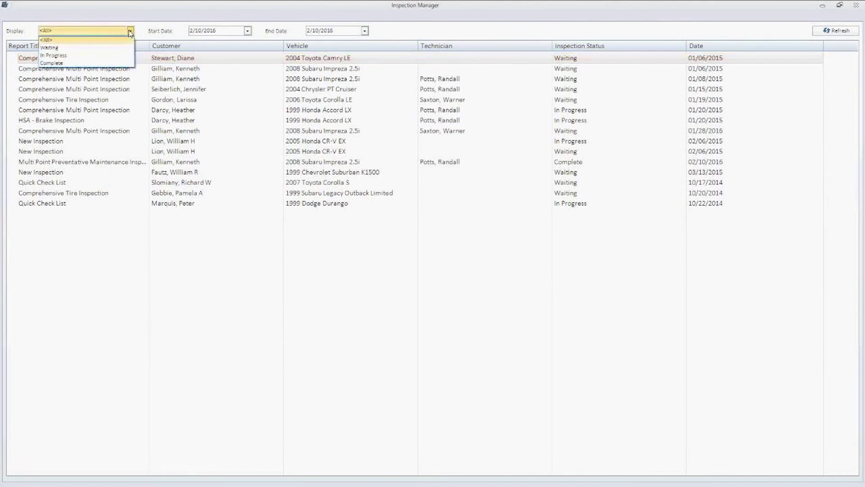
click(115, 48)
click(130, 31)
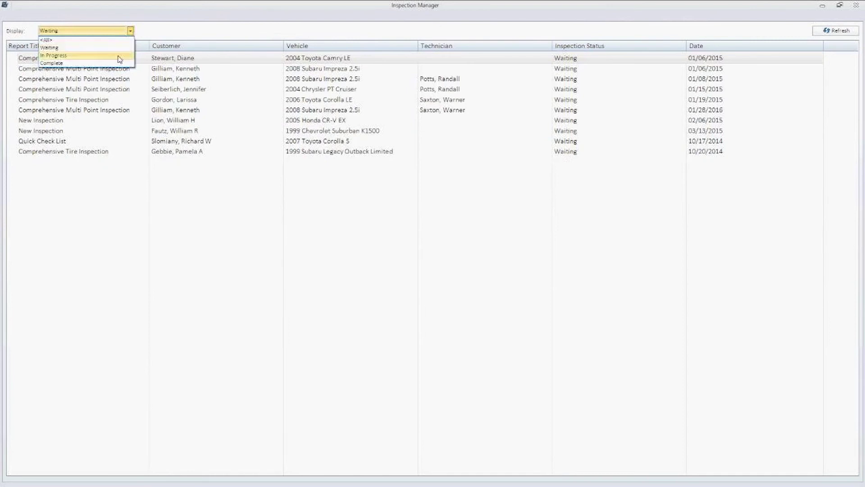
click(119, 56)
click(131, 31)
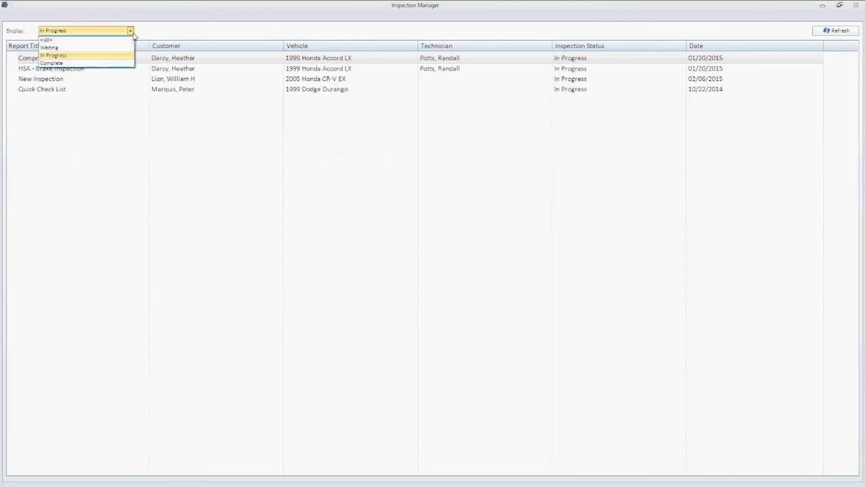
click(106, 66)
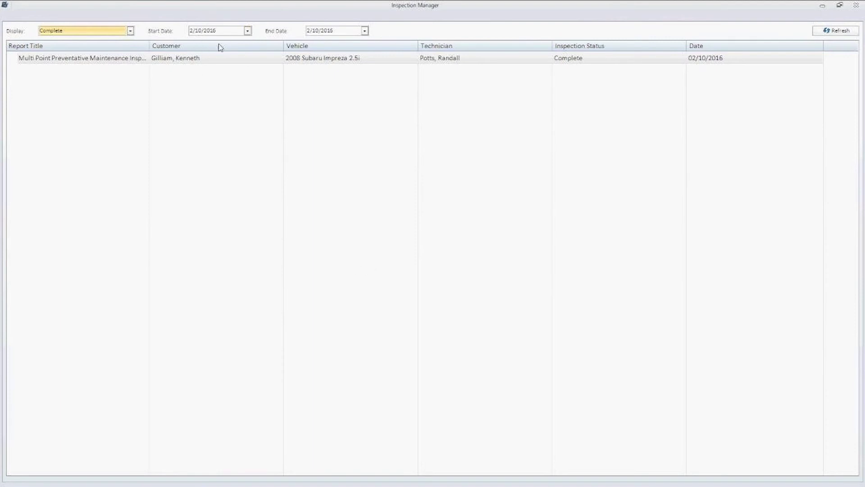
Step: Open the completed Multi Point Preventative Maintenance Inspection and replace the "Diagnose engine misfire" note with "klajkldjfio[p;"
double_click(194, 62)
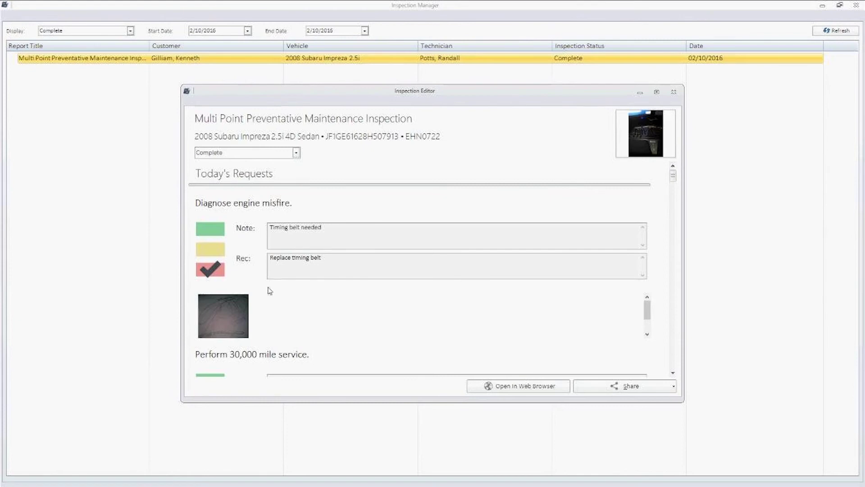
click(356, 236)
key(BackSpace)
text(klajkldjflo[p.)
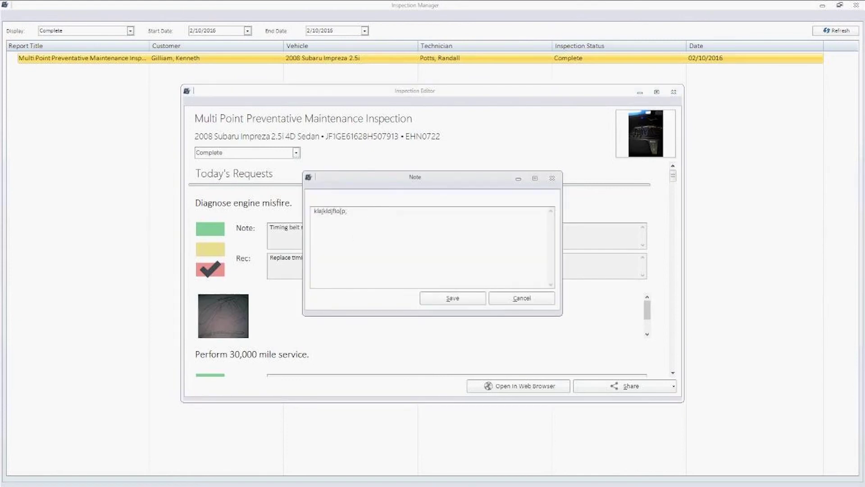
click(453, 298)
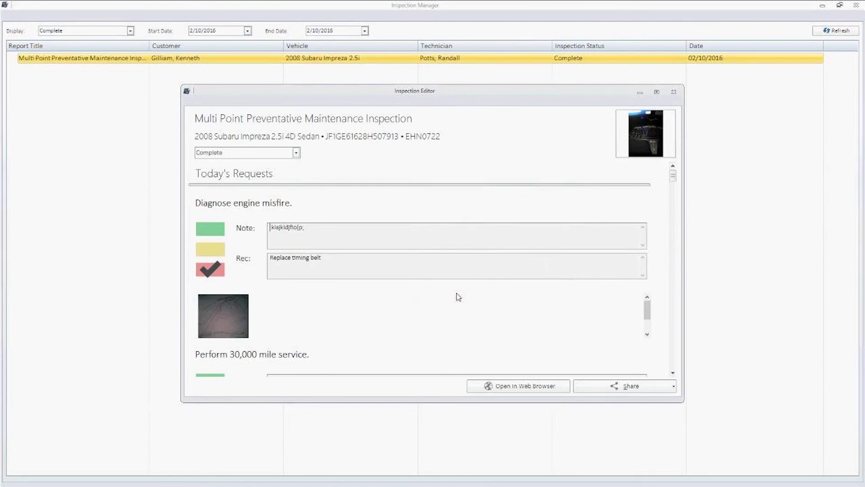
Step: Append "asdjkfhdfa" to the "Replace timing belt" recommendation and save it
click(450, 268)
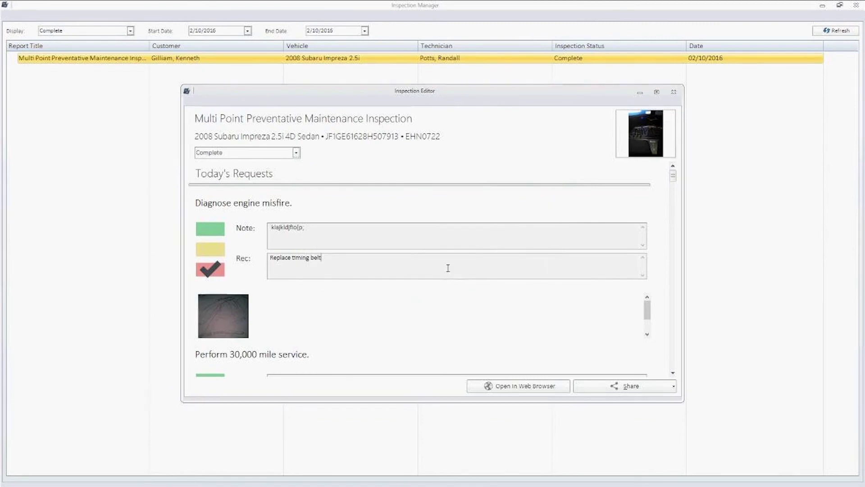
key(Right)
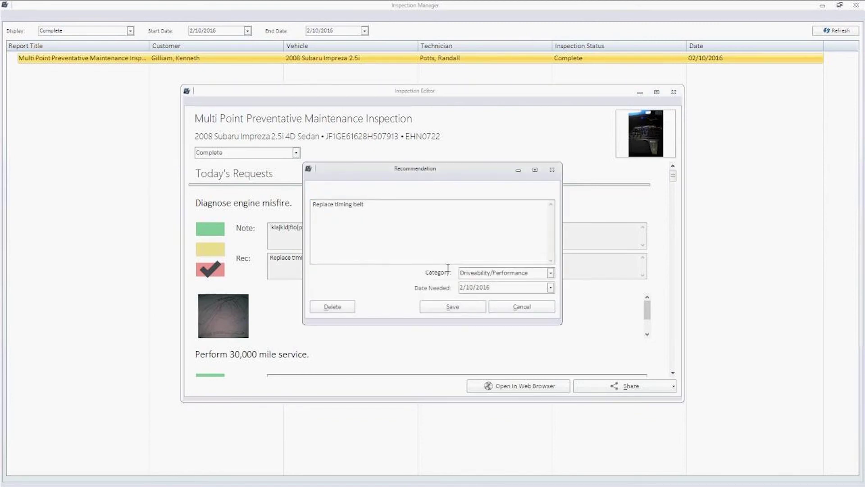
text(asdjkfhdfa)
click(445, 307)
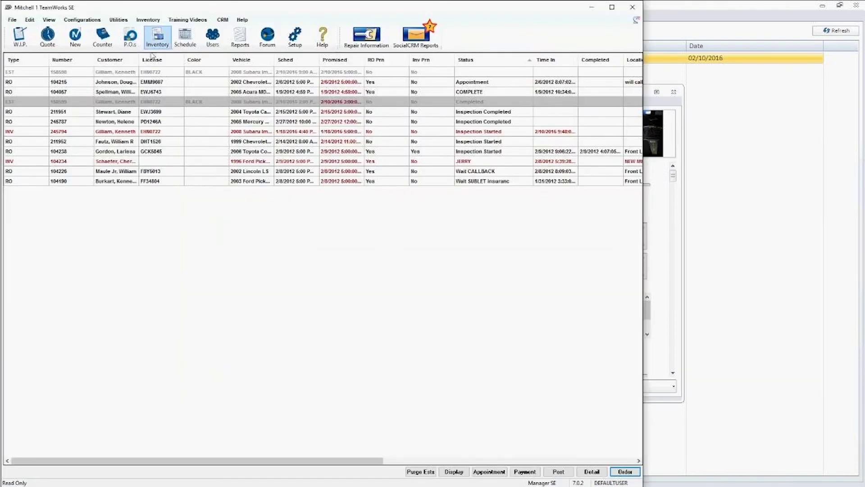
Step: Switch to Mitchell 1 TeamWorks SE, open the 2008 Subaru Impreza estimate, and view the vehicle's recommendations
double_click(113, 107)
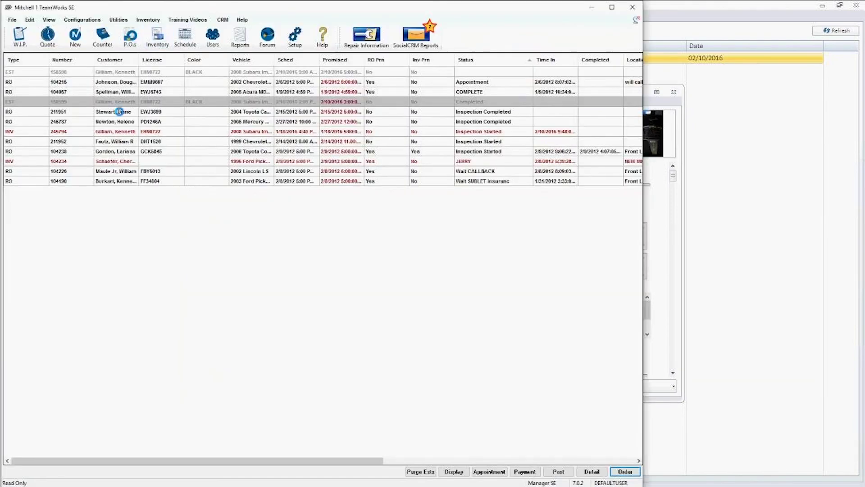
click(151, 74)
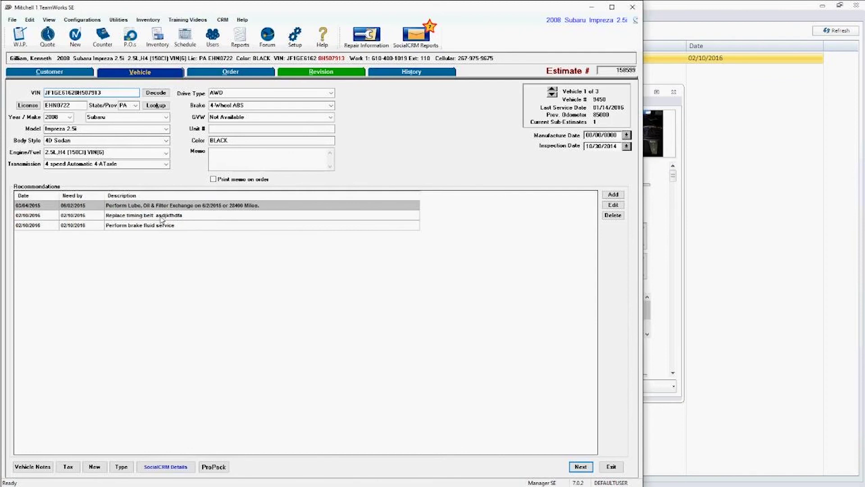
Step: Return to the Inspection Editor and view the "Replace timing belt" recommendation, closing it without changes
click(592, 7)
double_click(334, 270)
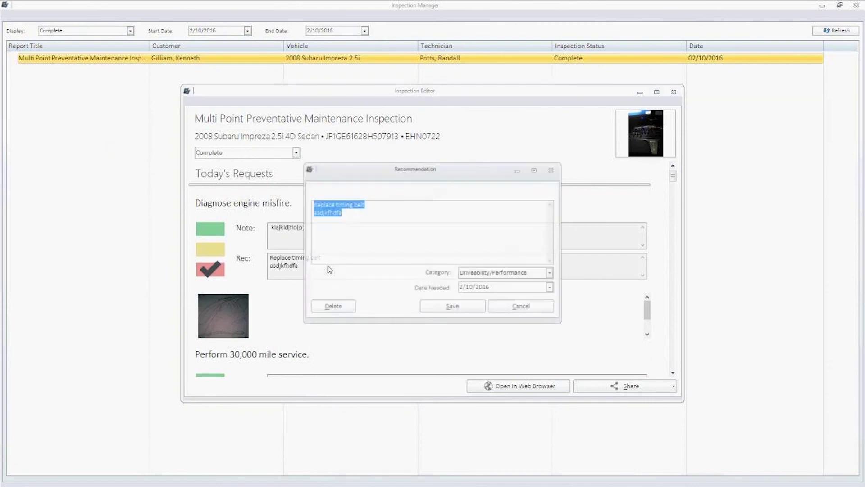
click(521, 306)
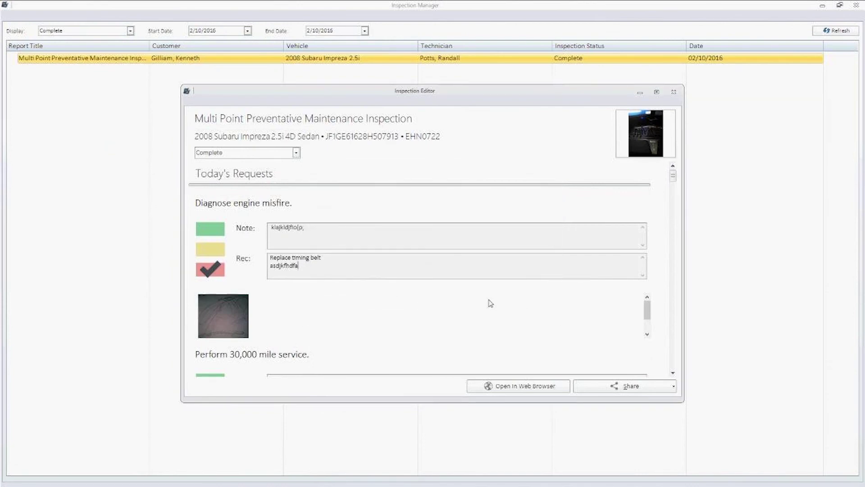
Step: Share the completed Multi Point Preventative Maintenance Inspection via text message, sending the default message with its link
click(662, 390)
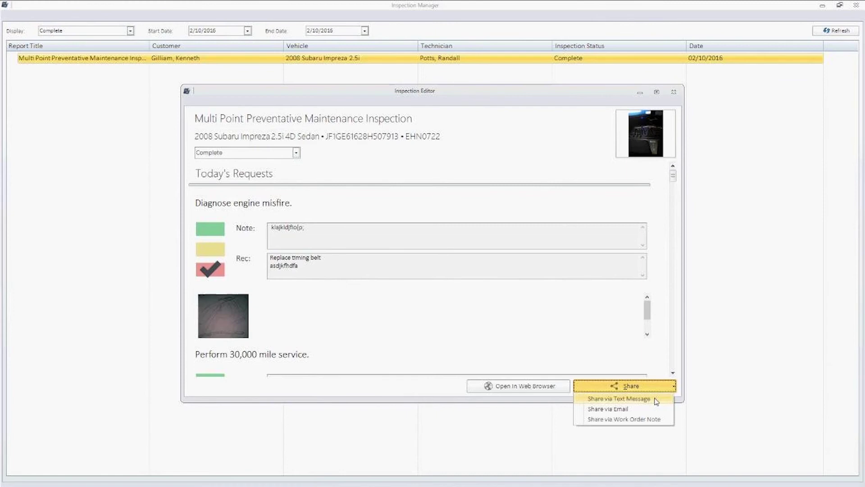
click(618, 398)
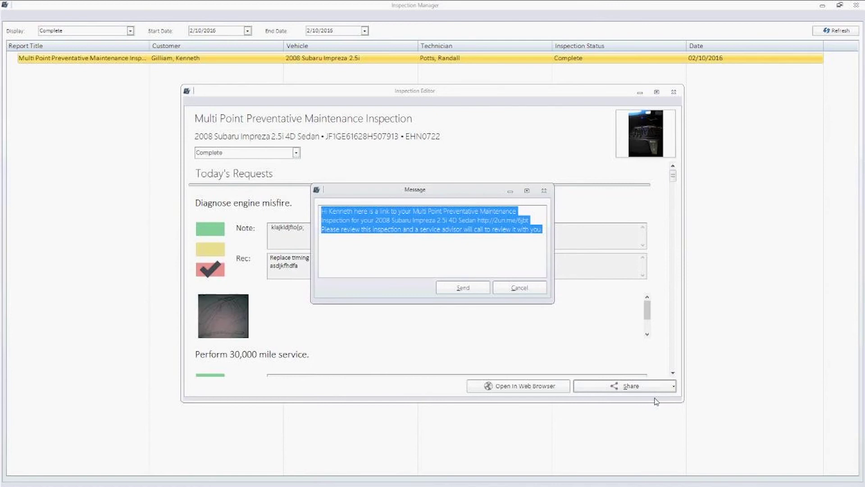
click(465, 254)
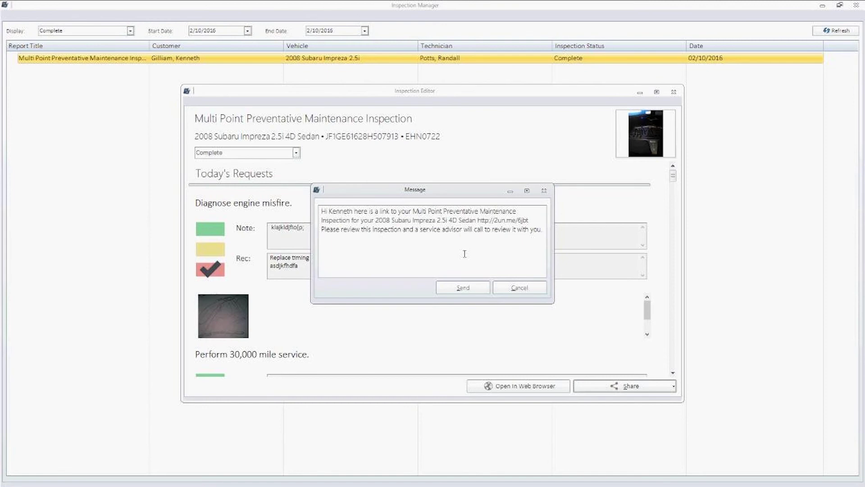
click(463, 289)
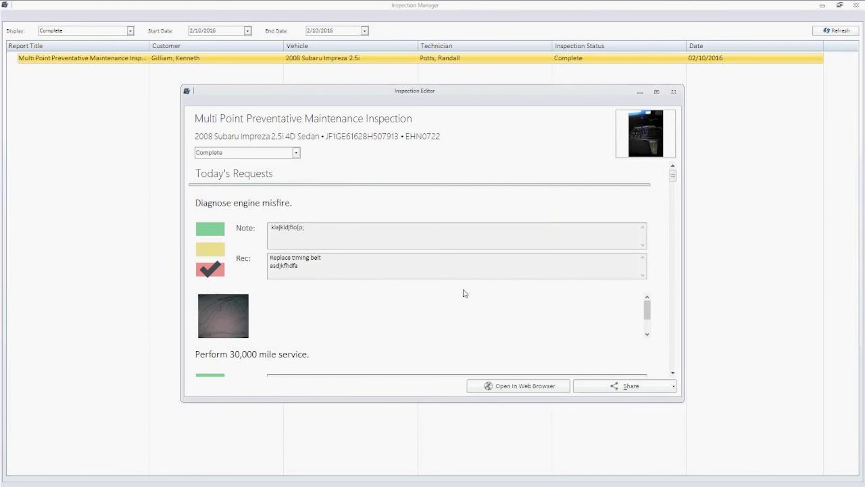
Step: Try to share the inspection via email, then dismiss the Email Setup Wizard and Report Pro Email Settings without entering anything
click(611, 386)
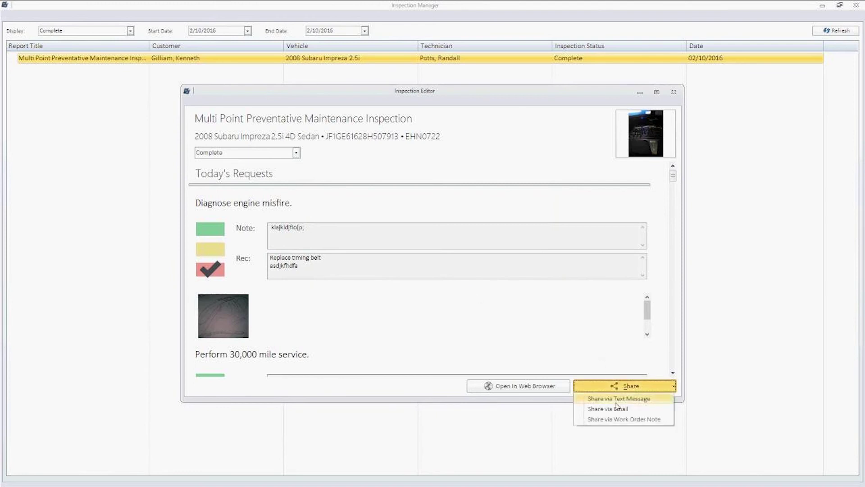
click(614, 410)
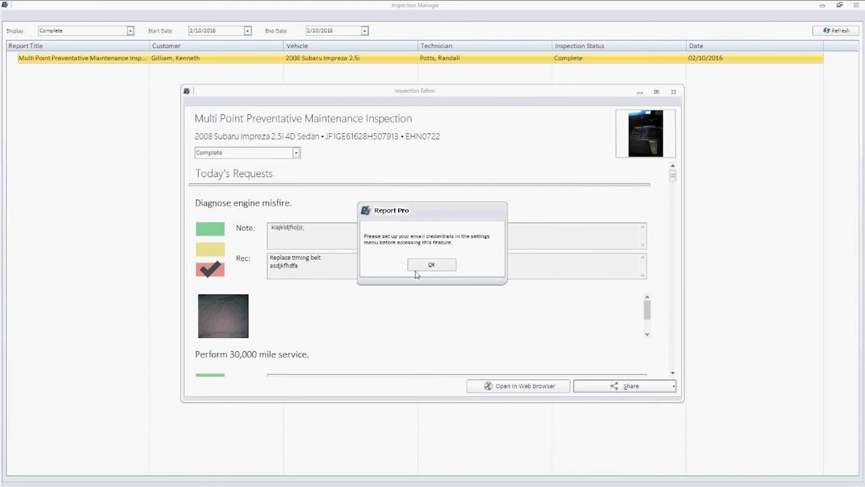
click(432, 266)
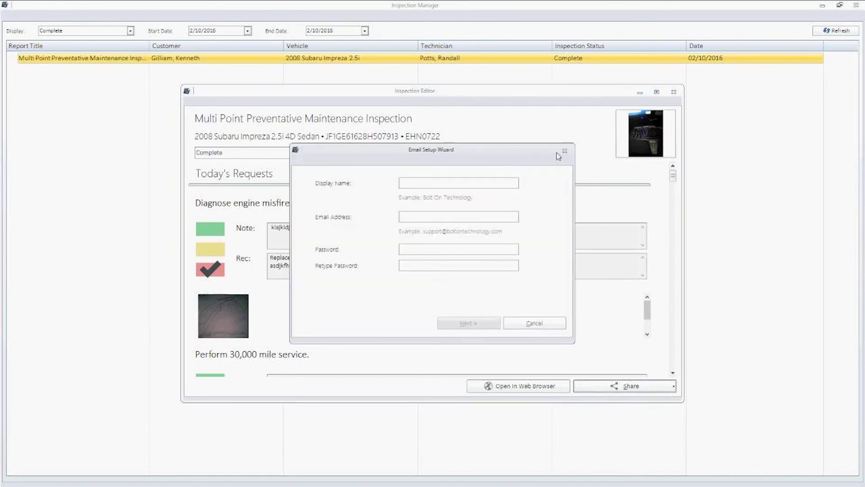
click(564, 153)
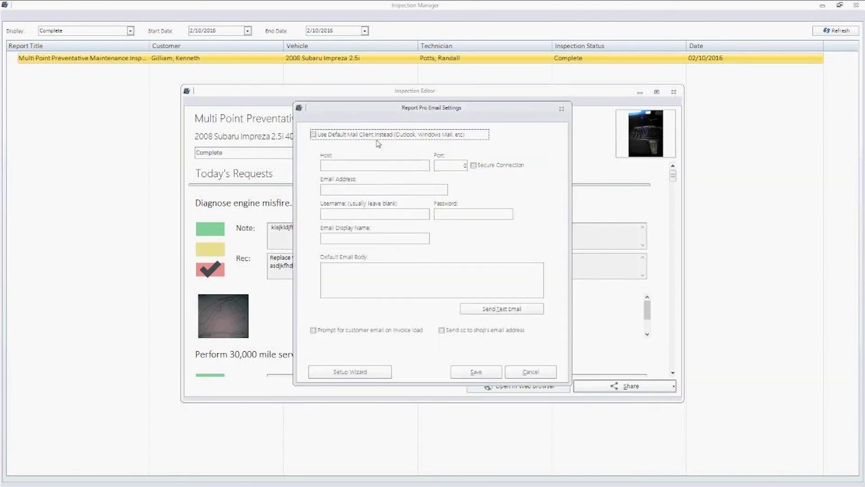
click(561, 109)
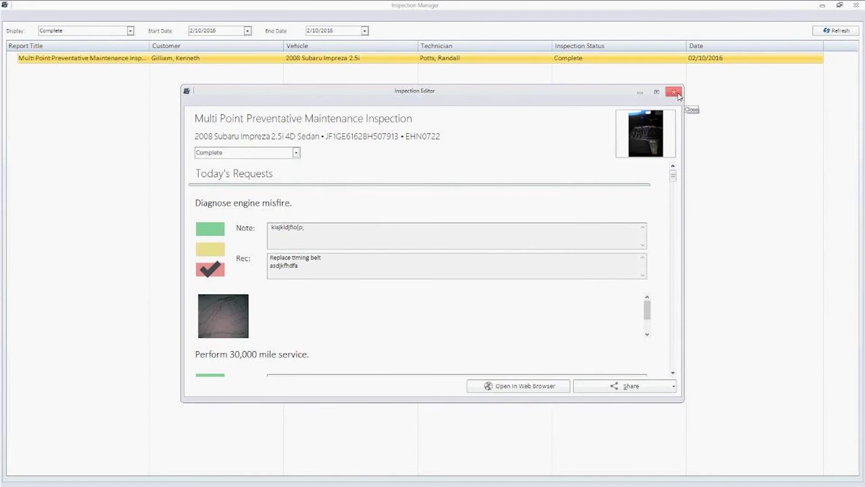
Step: View the inspection's sharing options without choosing one and close the Inspection Editor
click(625, 389)
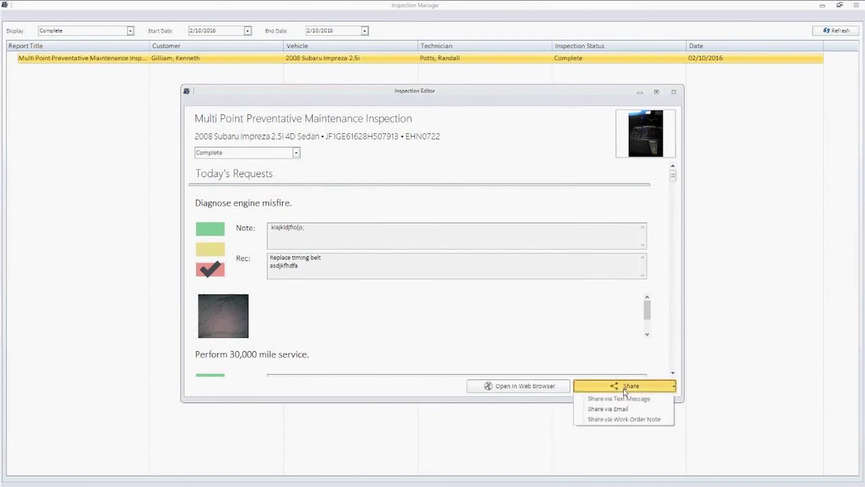
click(589, 110)
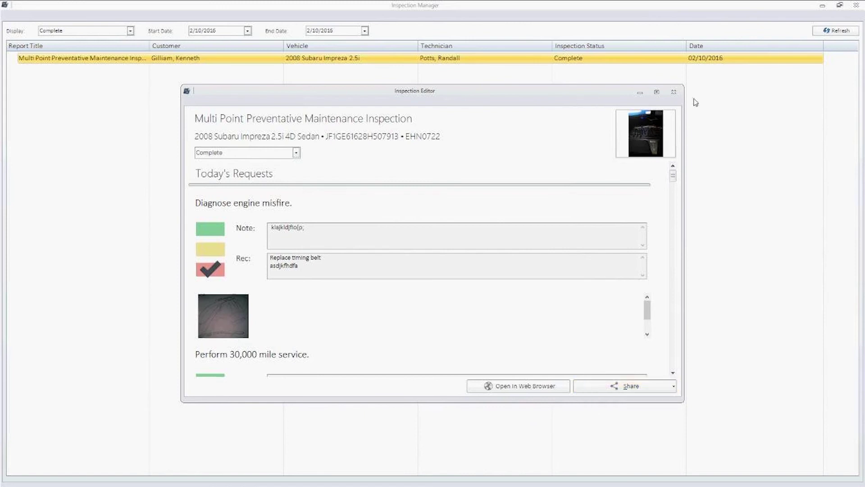
click(674, 92)
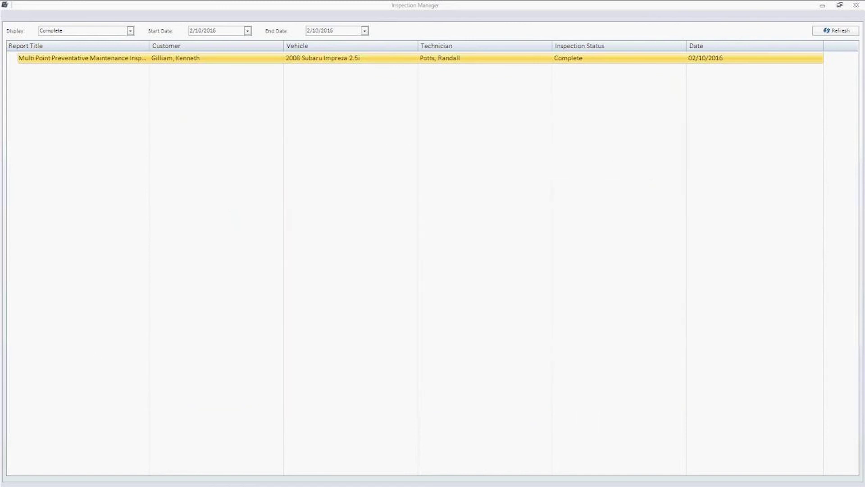
Step: Switch to Mitchell 1 TeamWorks SE, open the estimate's order, and widen the Description column to view the inspection link lines
key(alt+Tab)
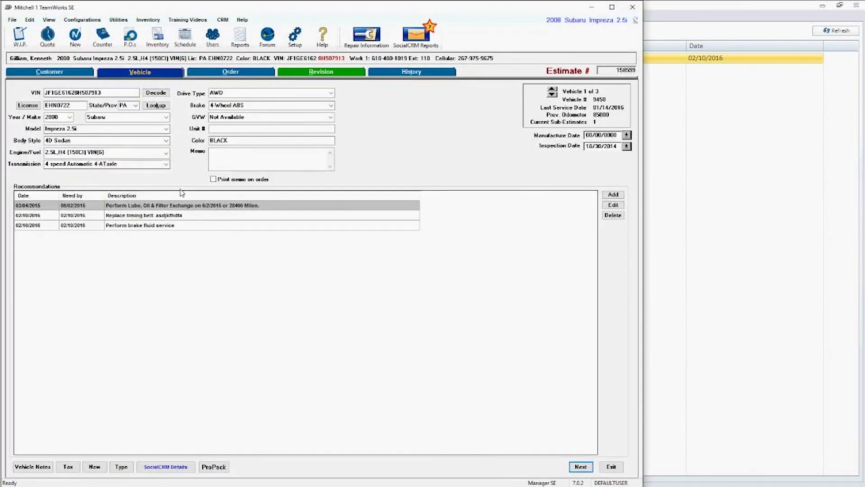
click(221, 71)
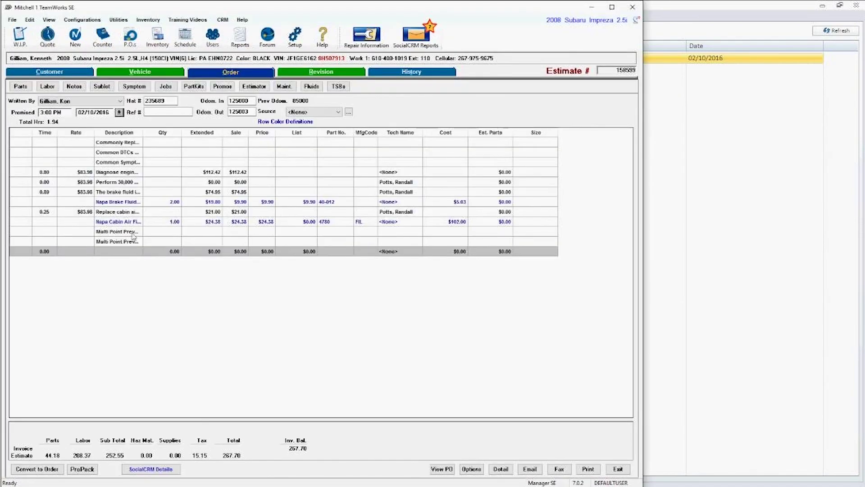
drag(143, 142, 336, 145)
click(274, 232)
click(278, 244)
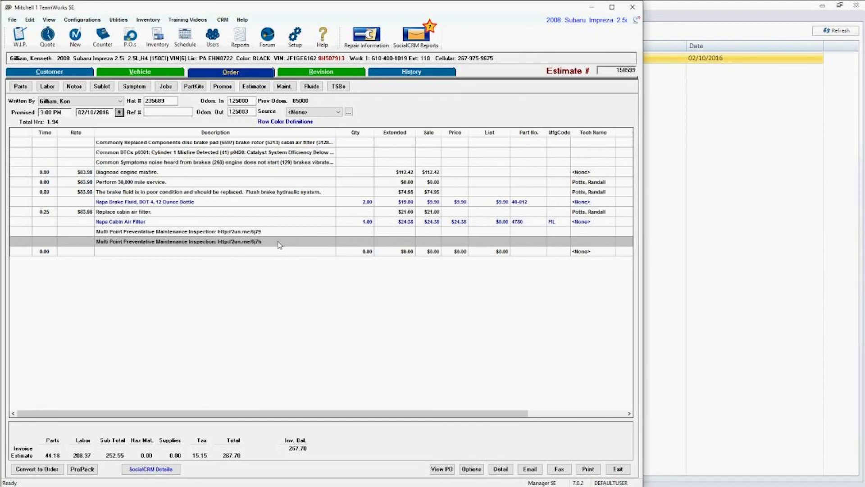
double_click(279, 245)
Step: Return to Report Pro and run the MobileManager report Inspection Picture Details By Technician with the start date 2/1/2014
click(737, 120)
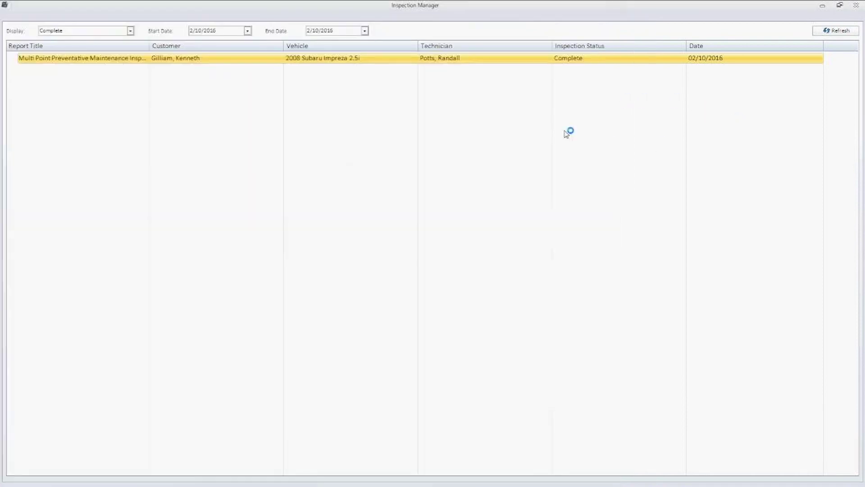
click(822, 5)
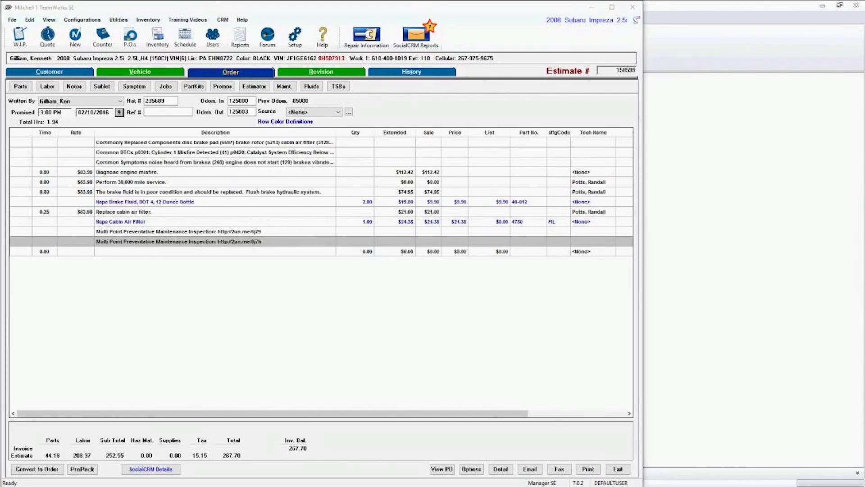
scroll(54, 311, down, 10)
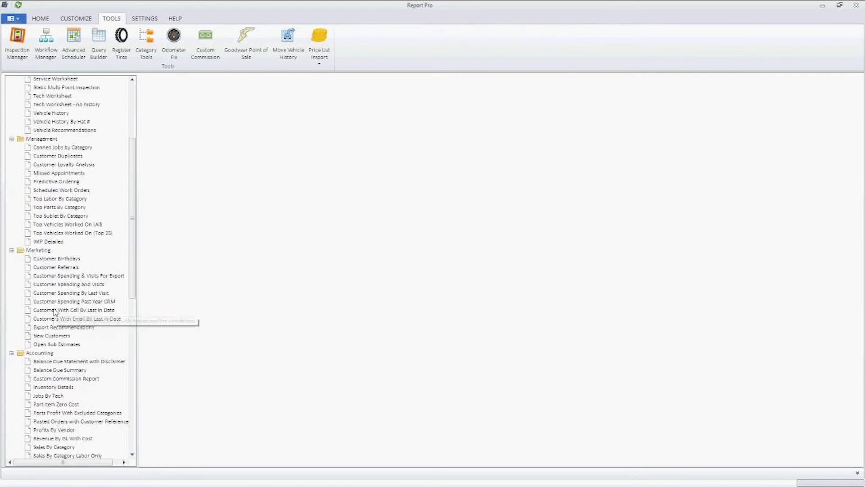
scroll(54, 311, down, 5)
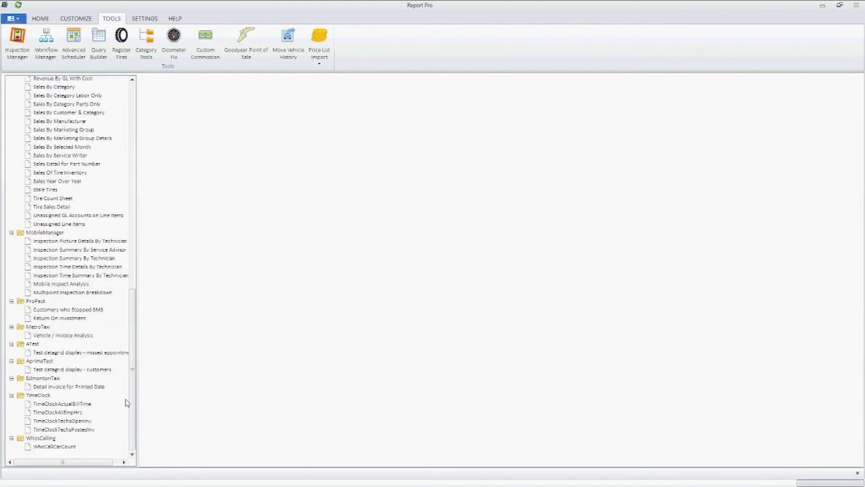
click(83, 242)
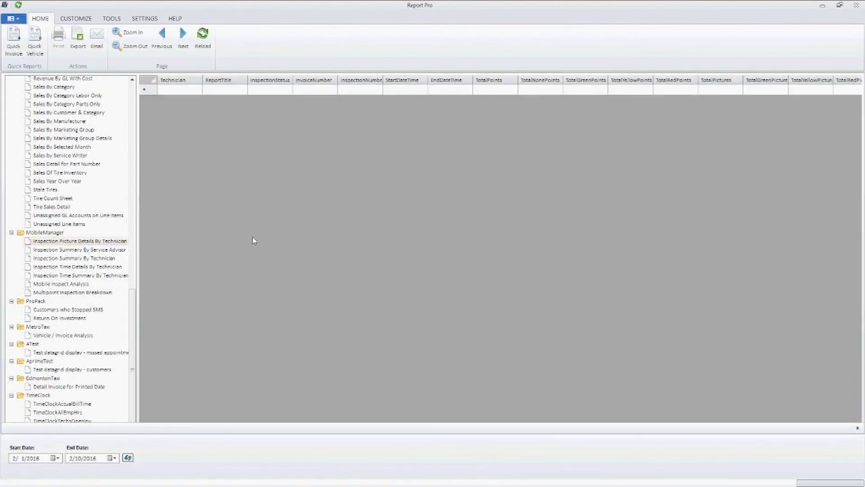
click(36, 458)
text(2014)
click(128, 459)
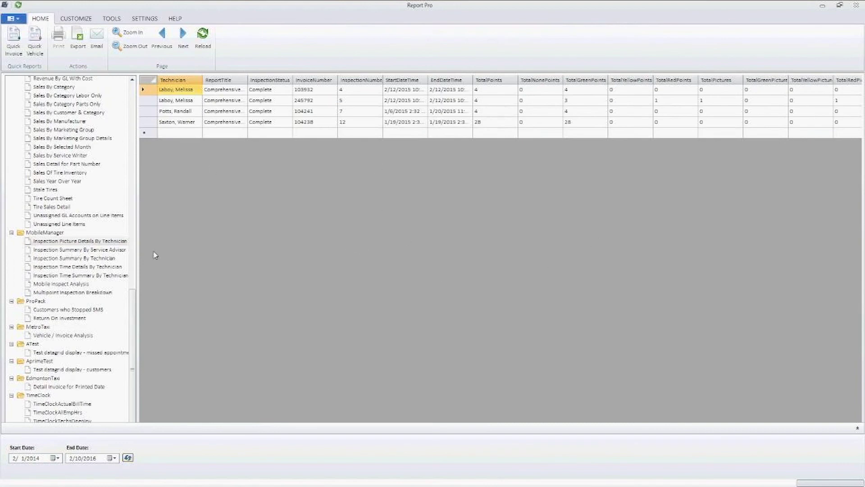
Step: View the inspection summaries by service advisor and by technician, fitting the columns from PostedInvoiceCount to PercentOfInspectionsShared to their headings
click(79, 250)
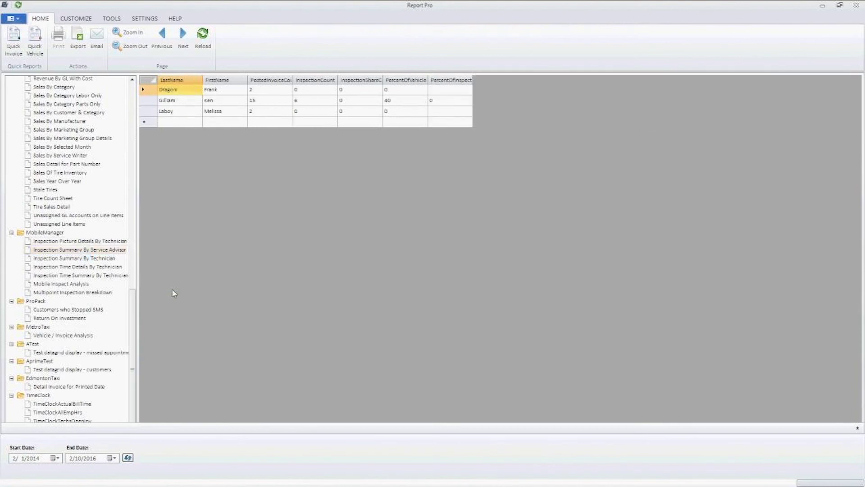
double_click(292, 80)
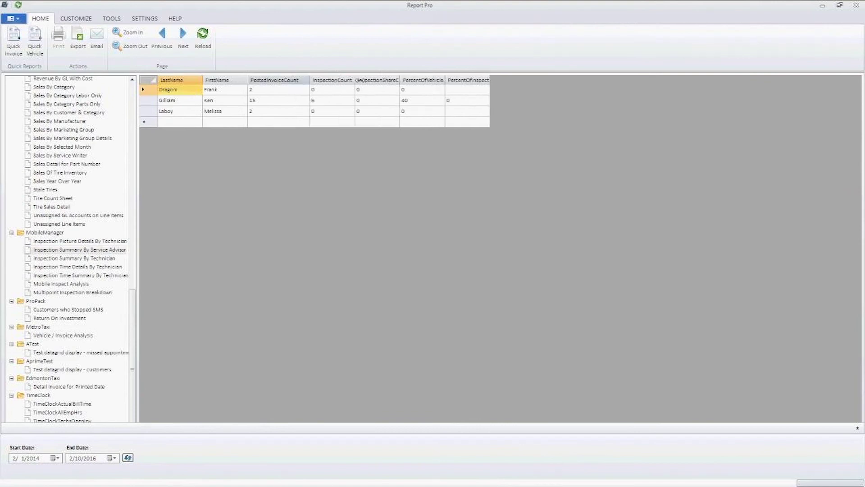
double_click(355, 80)
double_click(408, 80)
double_click(475, 80)
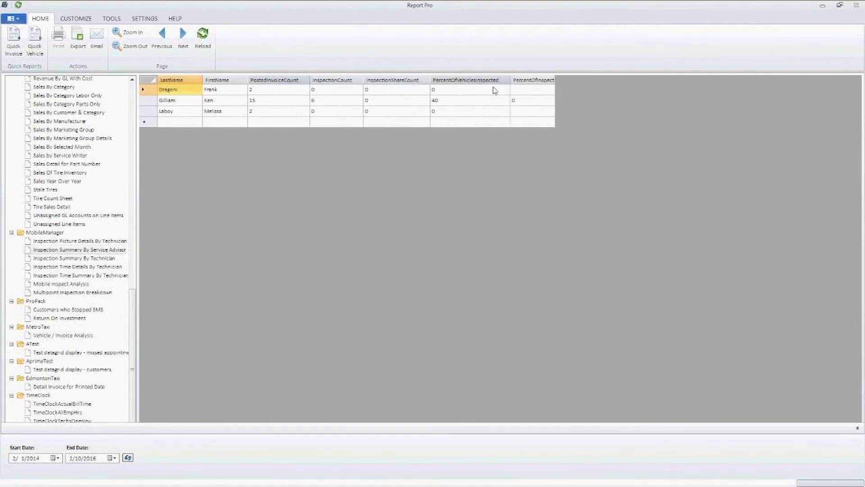
double_click(556, 79)
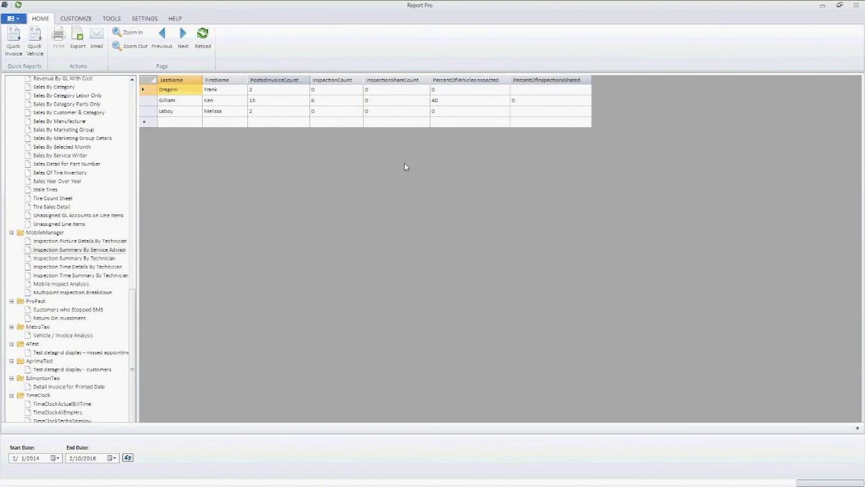
click(71, 259)
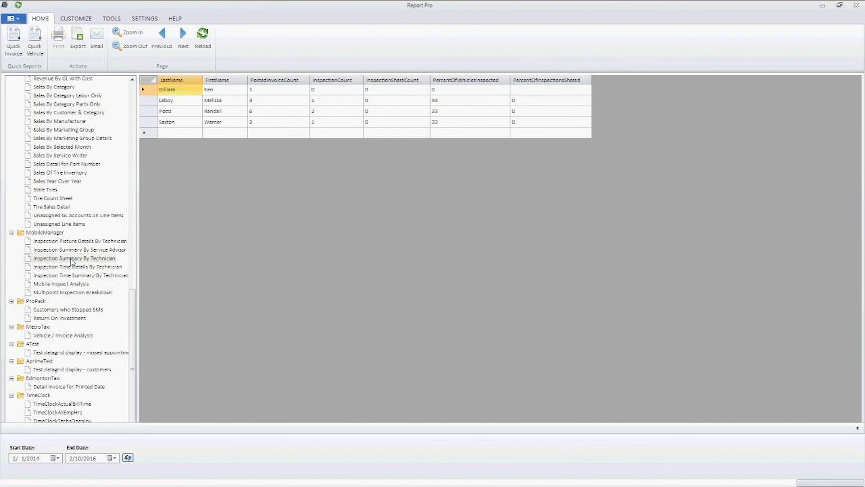
Step: View the MobileManager report Inspection Time Details By Technician, widening the StartDateTime and TotalMinutesSpent columns
click(101, 268)
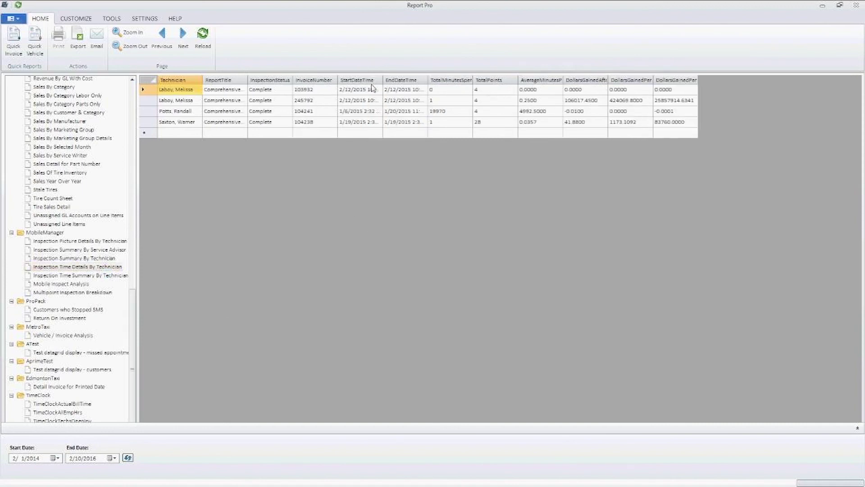
drag(382, 80, 388, 80)
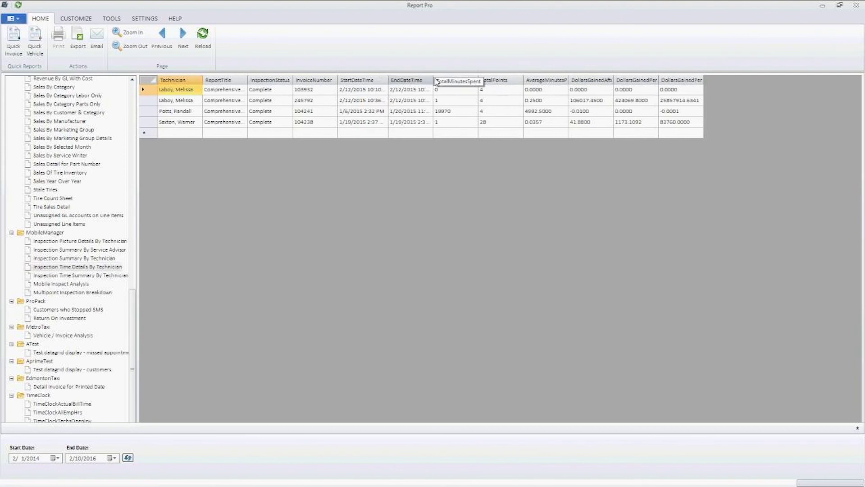
click(462, 90)
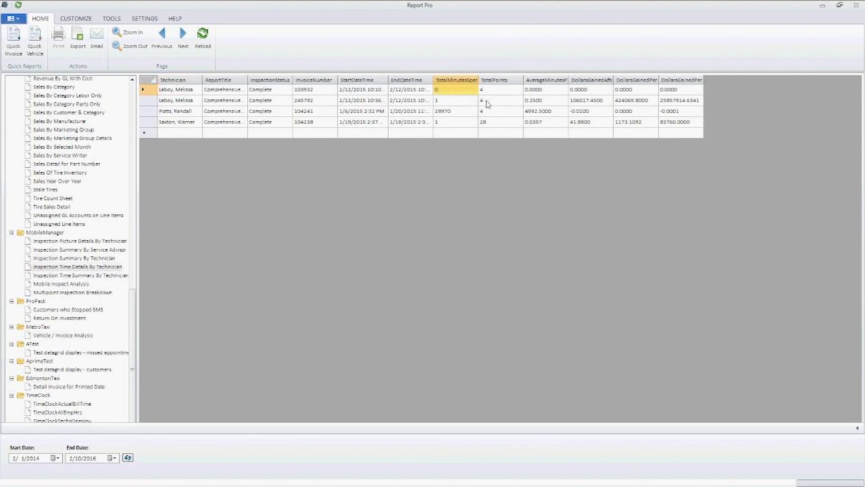
drag(478, 80, 513, 80)
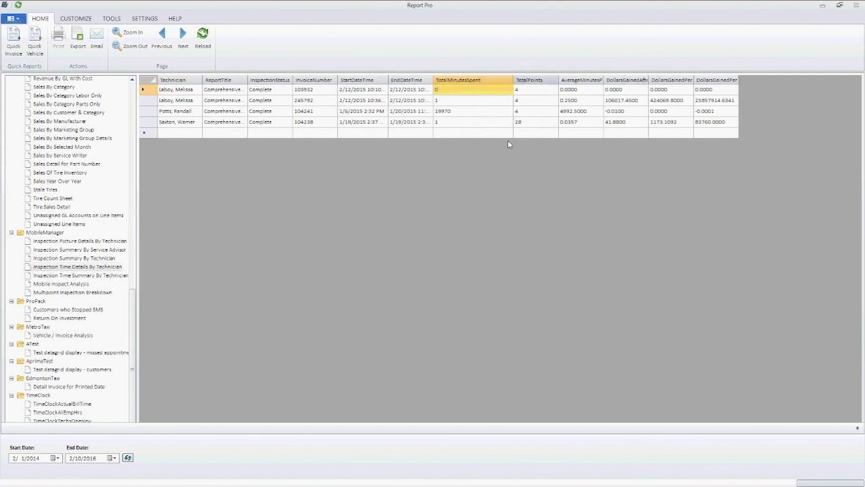
click(535, 92)
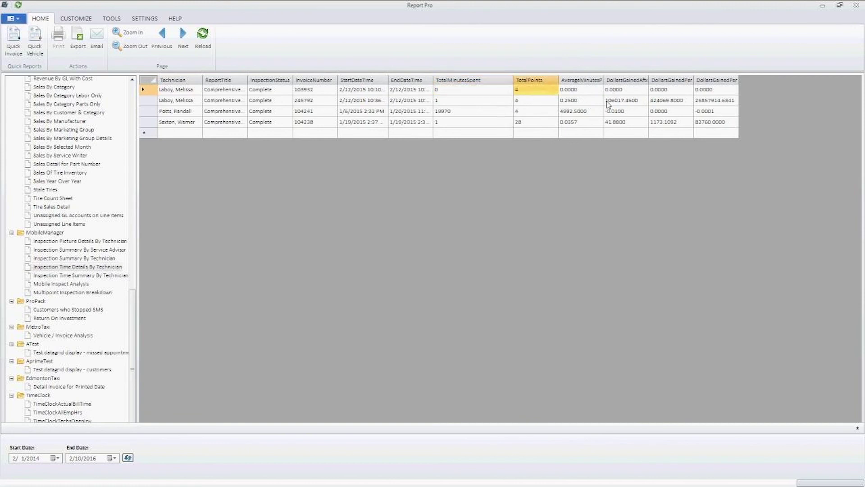
Step: Fit the AverageMinutesPerPoint, DollarsGainedAfterInspection, DollarsGainedPerMinuteSpent and DollarsGainedPerHourSpent columns to their headings
double_click(604, 80)
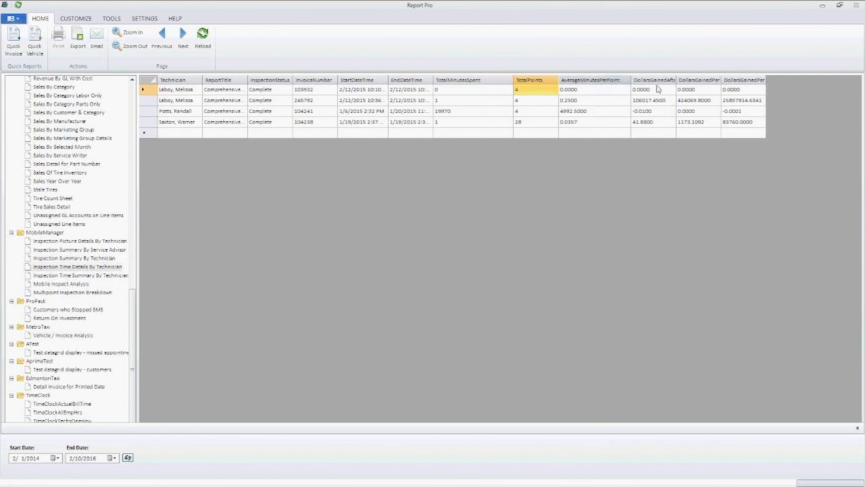
double_click(676, 80)
double_click(759, 80)
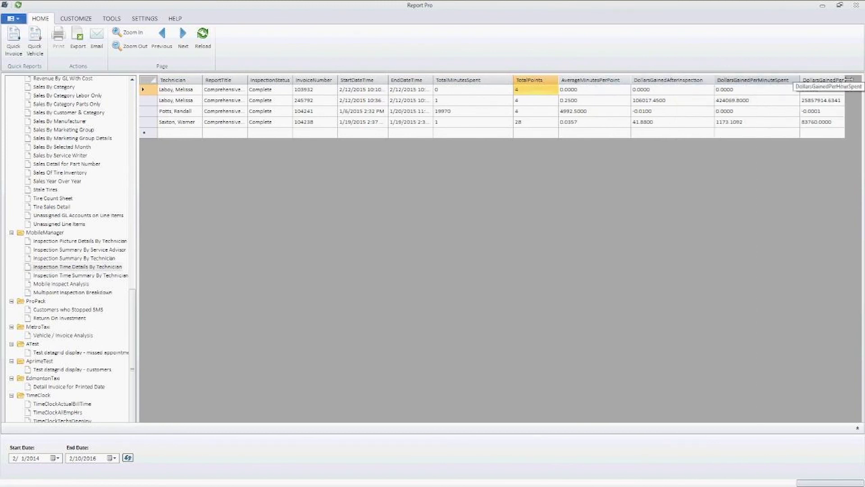
double_click(849, 79)
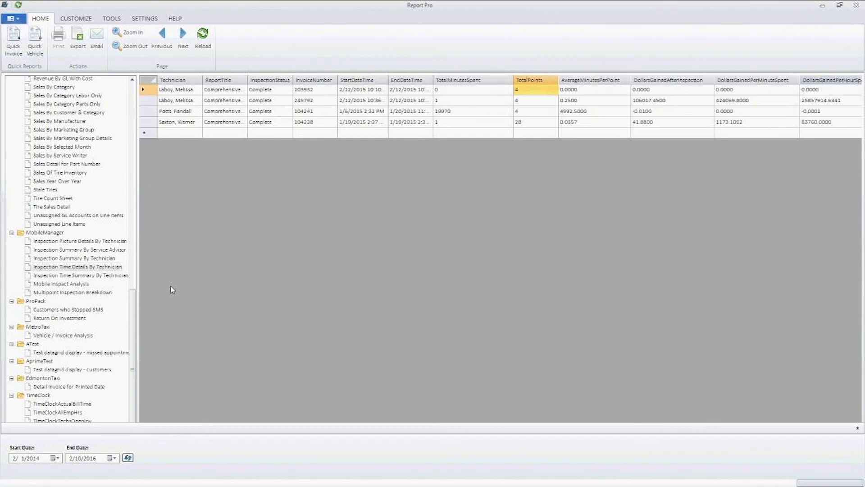
Step: View the MobileManager report Inspection Time Summary By Technician
click(75, 275)
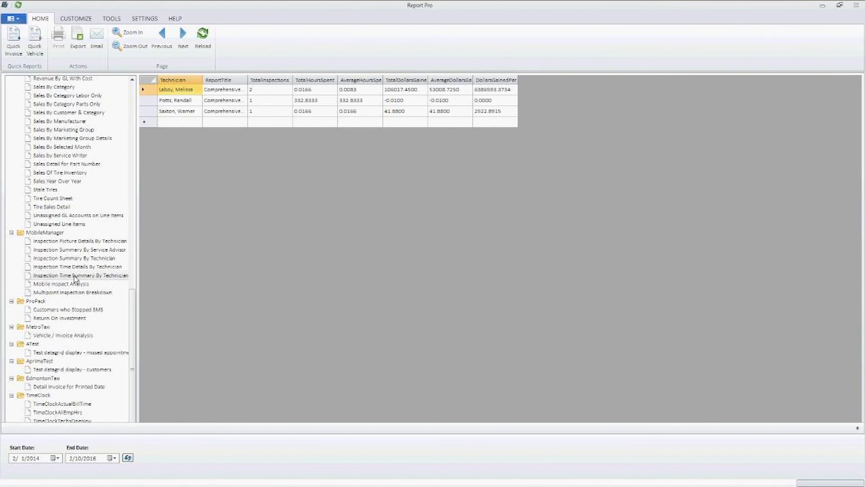
click(75, 276)
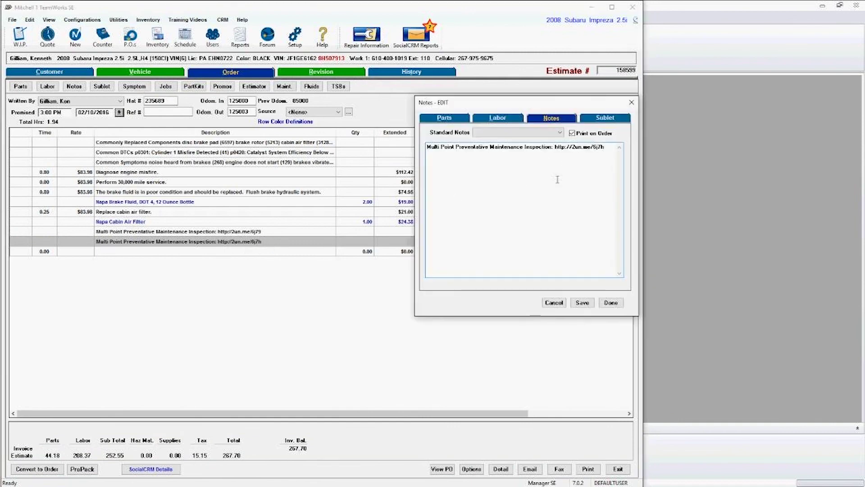
drag(607, 151, 559, 154)
key(ctrl+c)
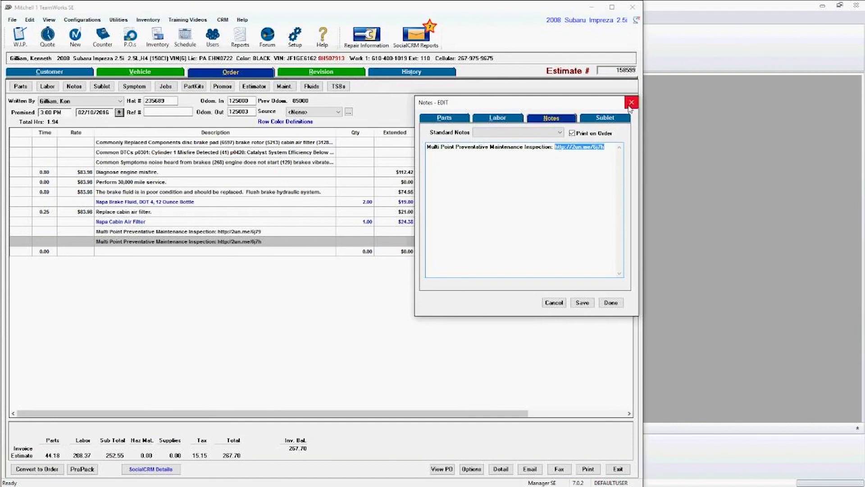
click(632, 103)
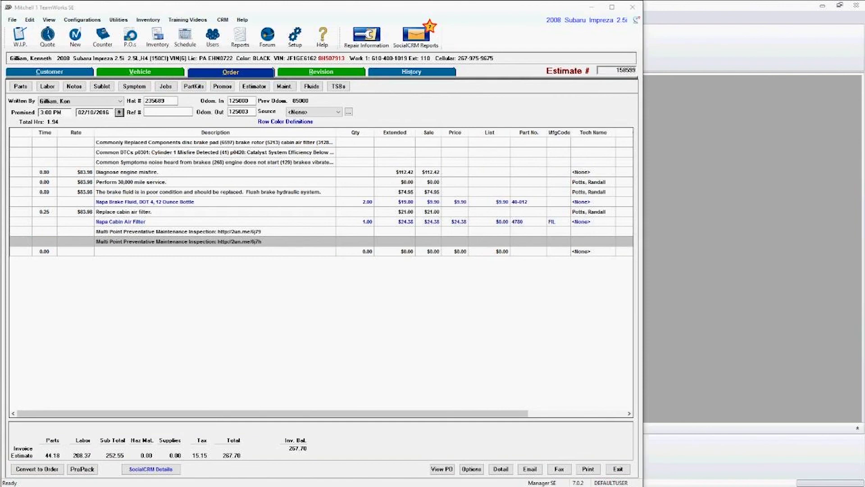
Step: Open the copied inspection address in the web browser to view the online inspection, and return to Mitchell 1 TeamWorks SE
key(ctrl+v)
key(Return)
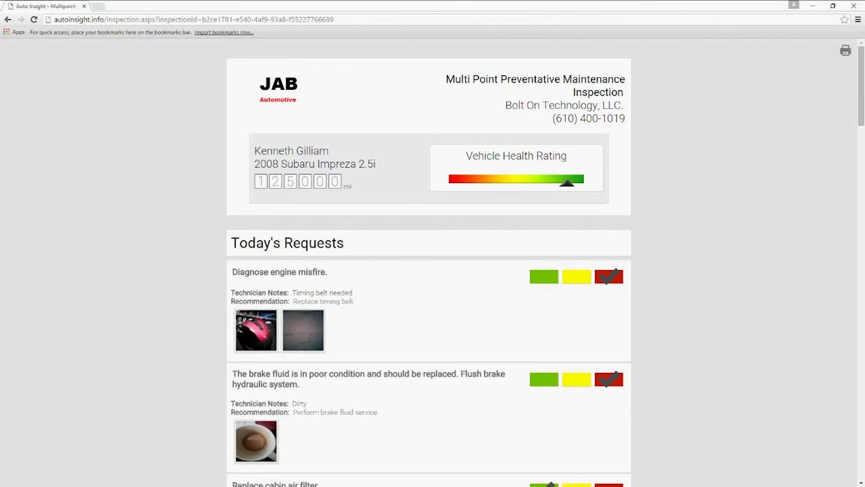
key(alt+Tab)
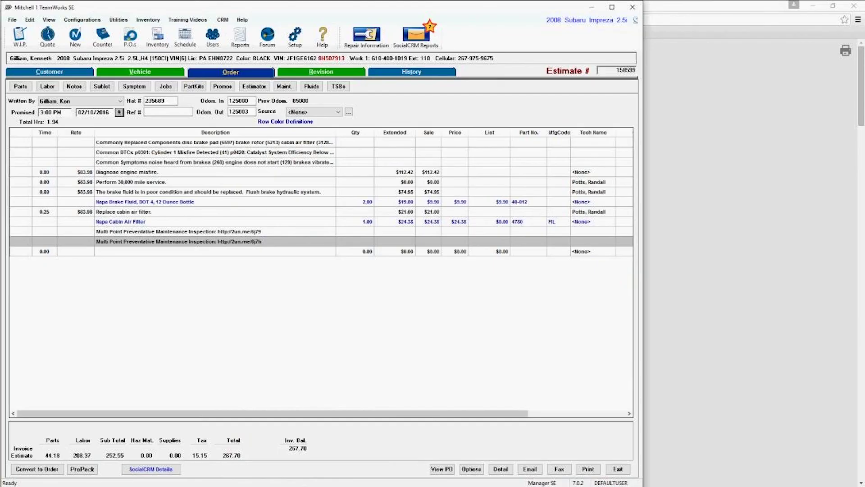